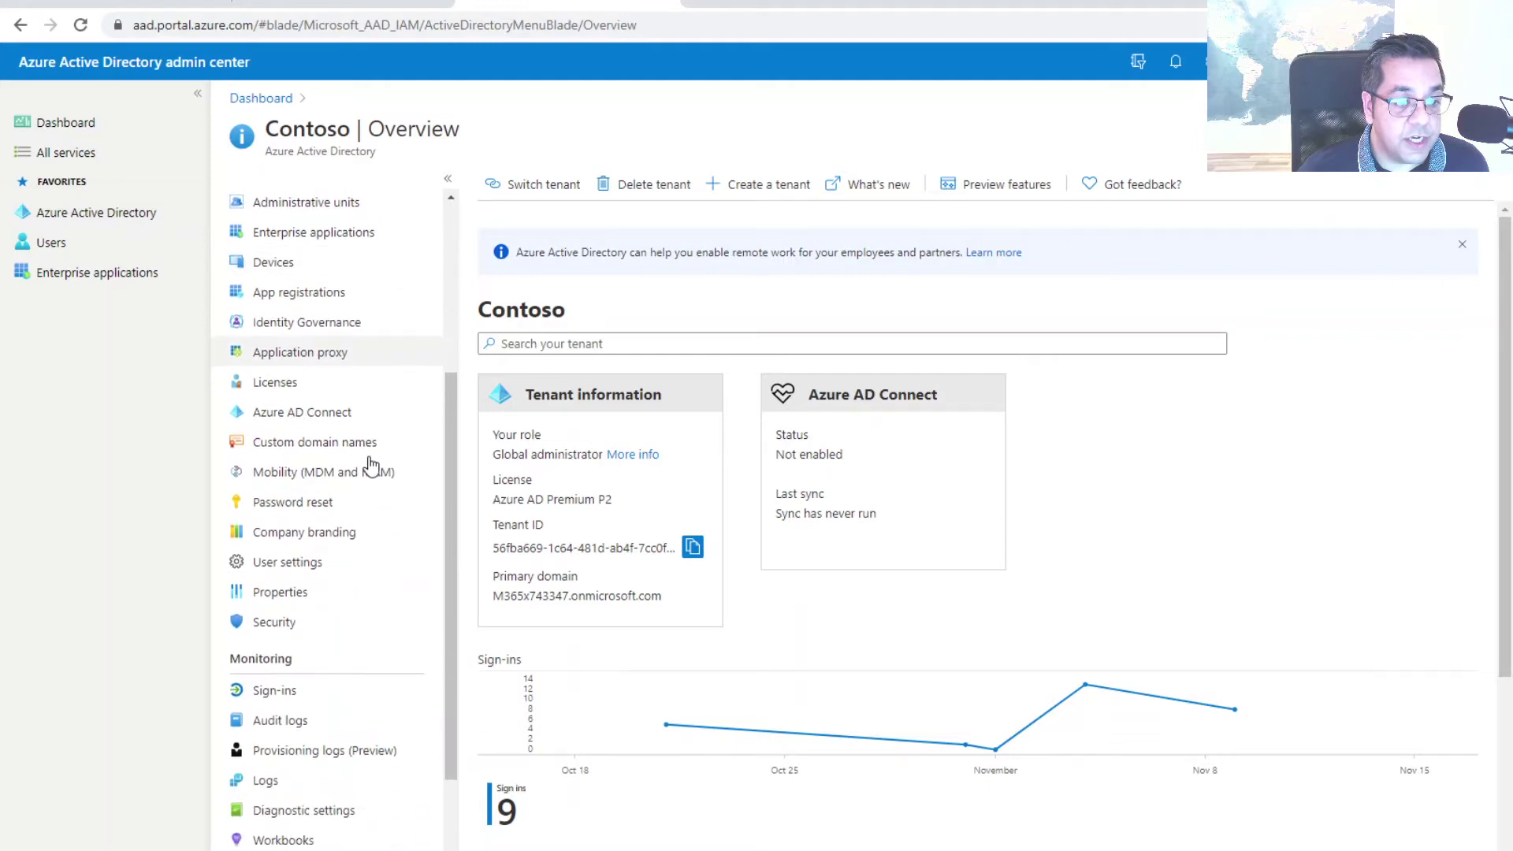
# Open the Security page of the Contoso directory
pyautogui.click(276, 623)
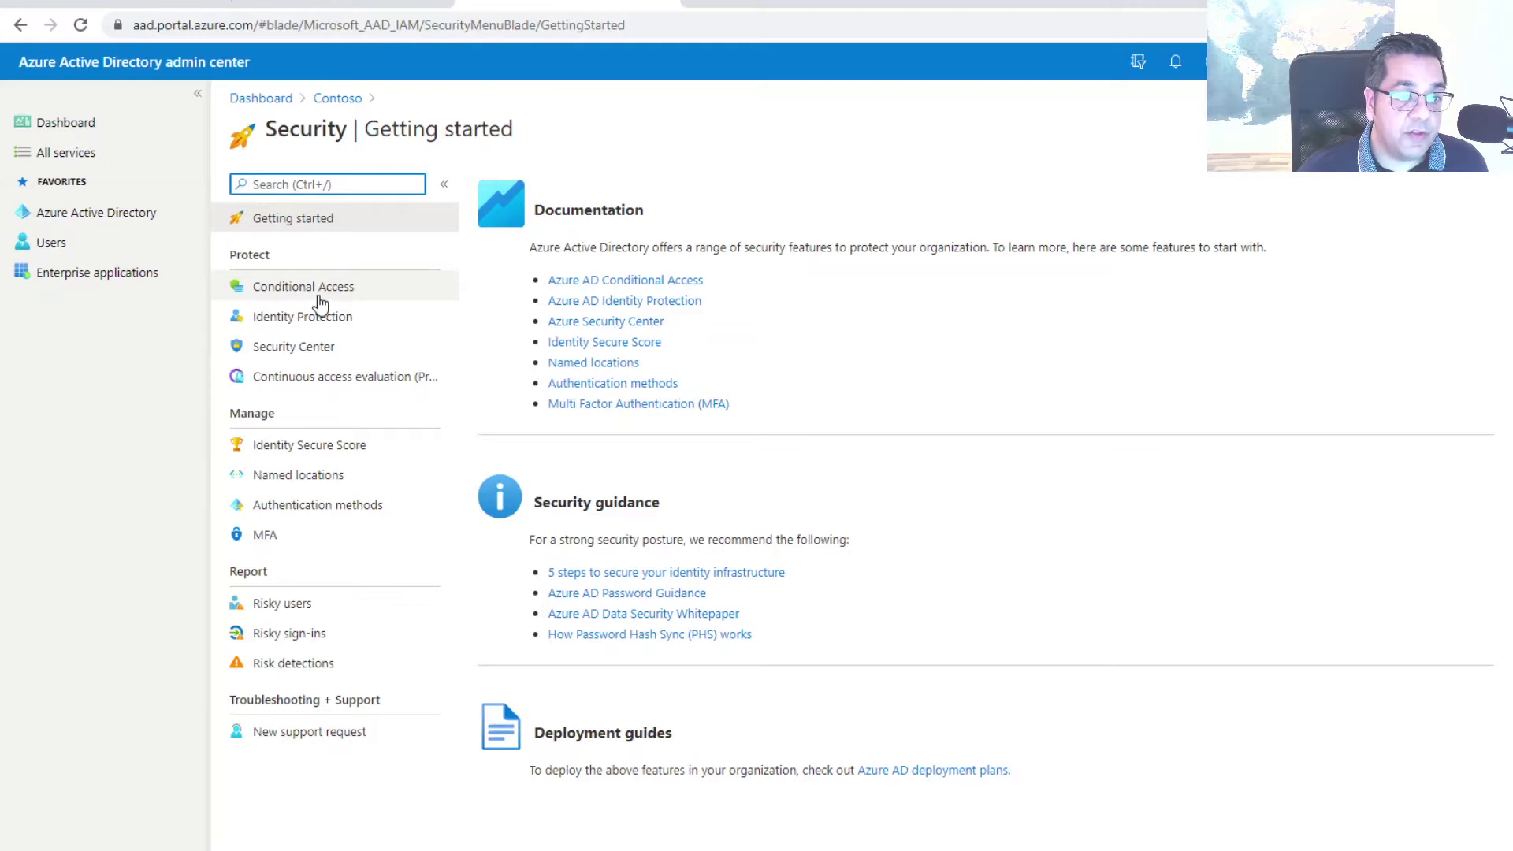
# Go to Authentication methods and bring up the FIDO2 Security Key settings
pyautogui.click(300, 516)
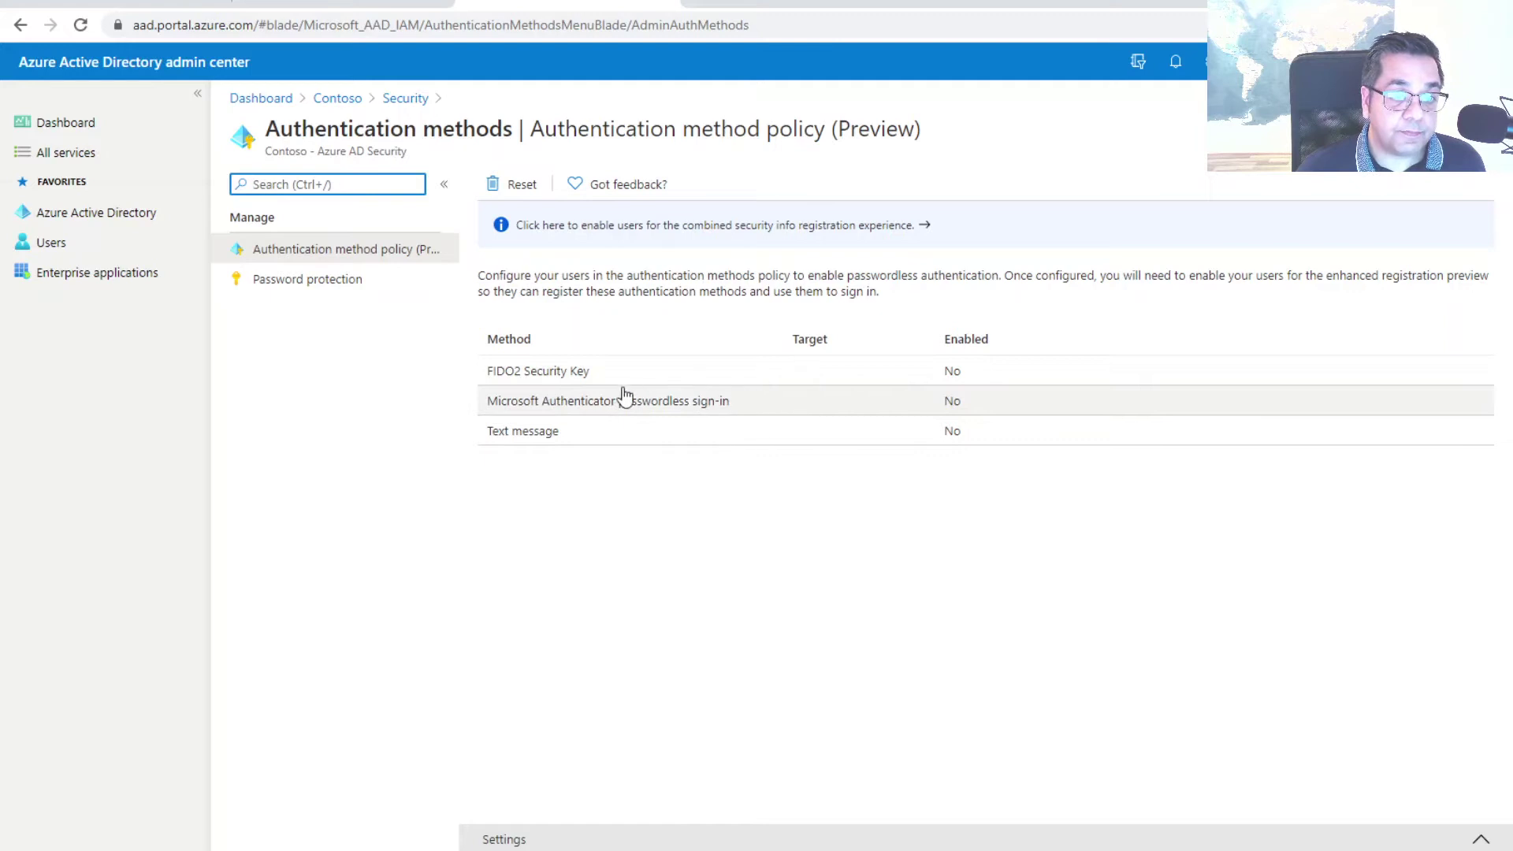
pyautogui.click(532, 379)
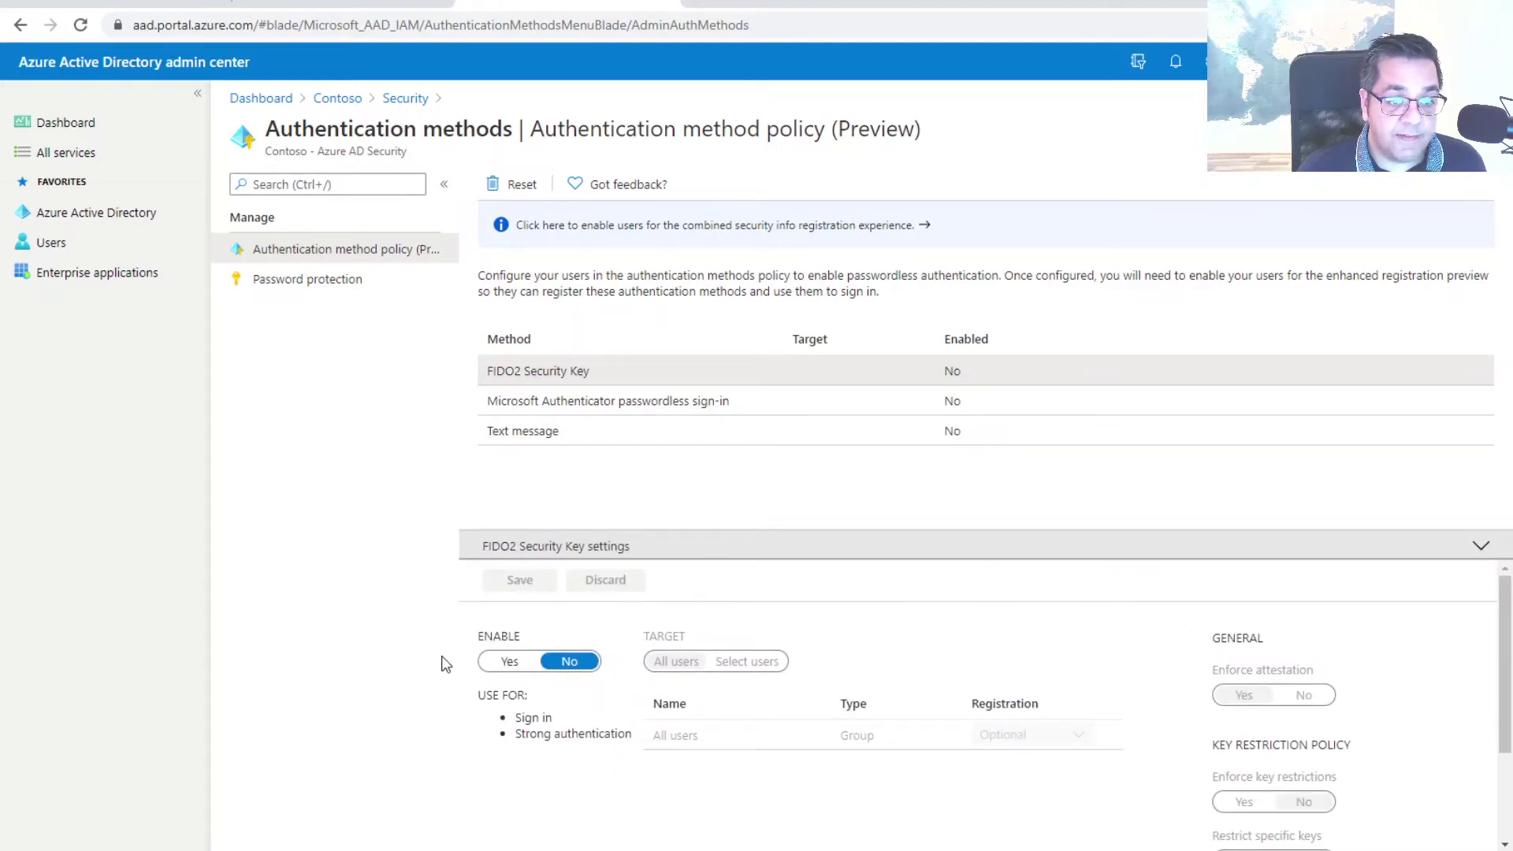
# Enable FIDO2 Security Key and target it at the MFA Users group only
pyautogui.click(502, 663)
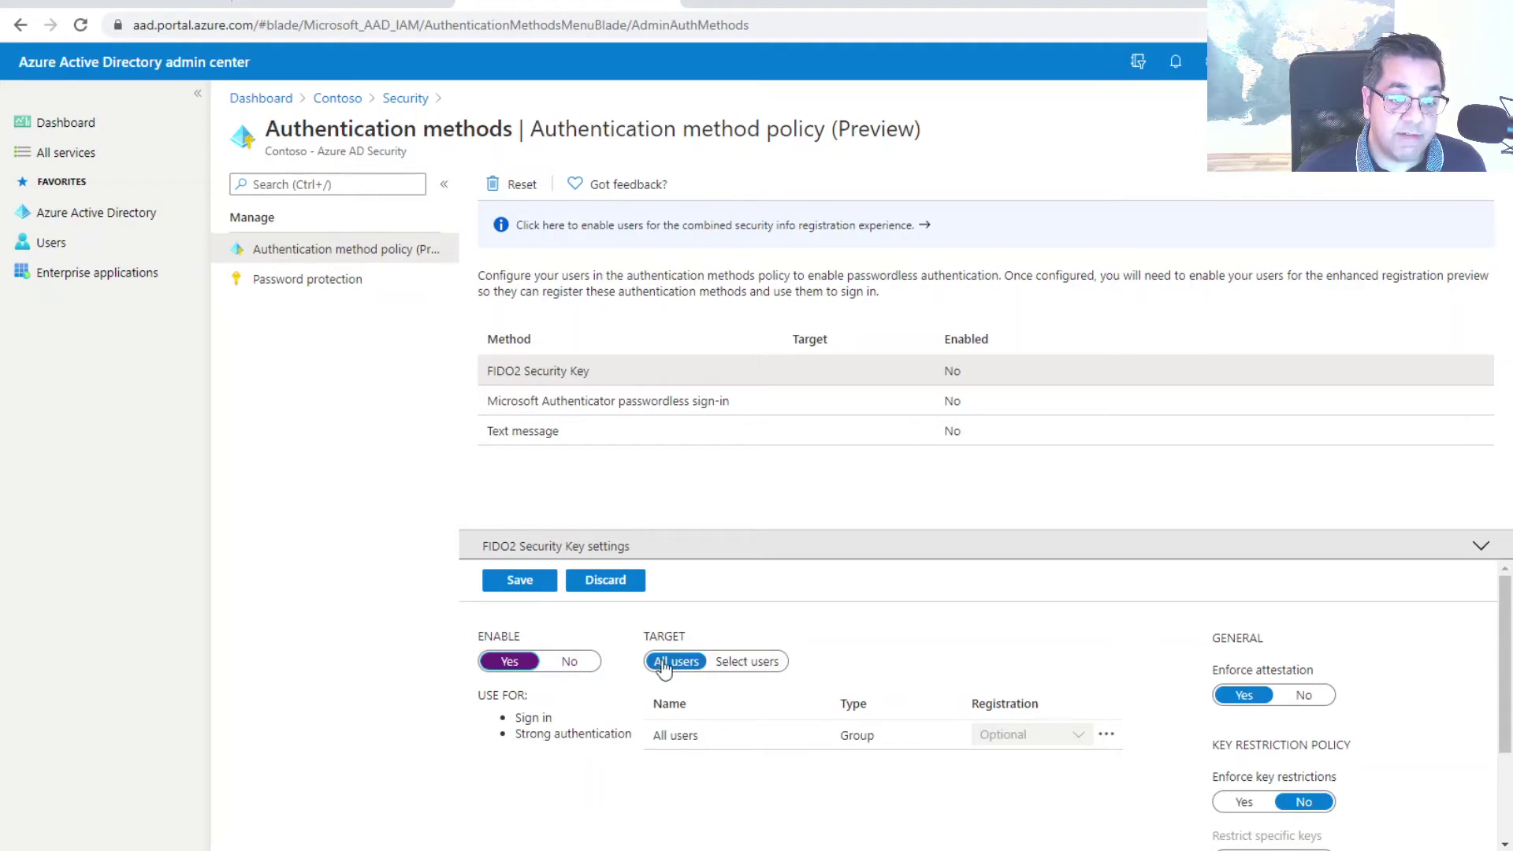
pyautogui.click(736, 665)
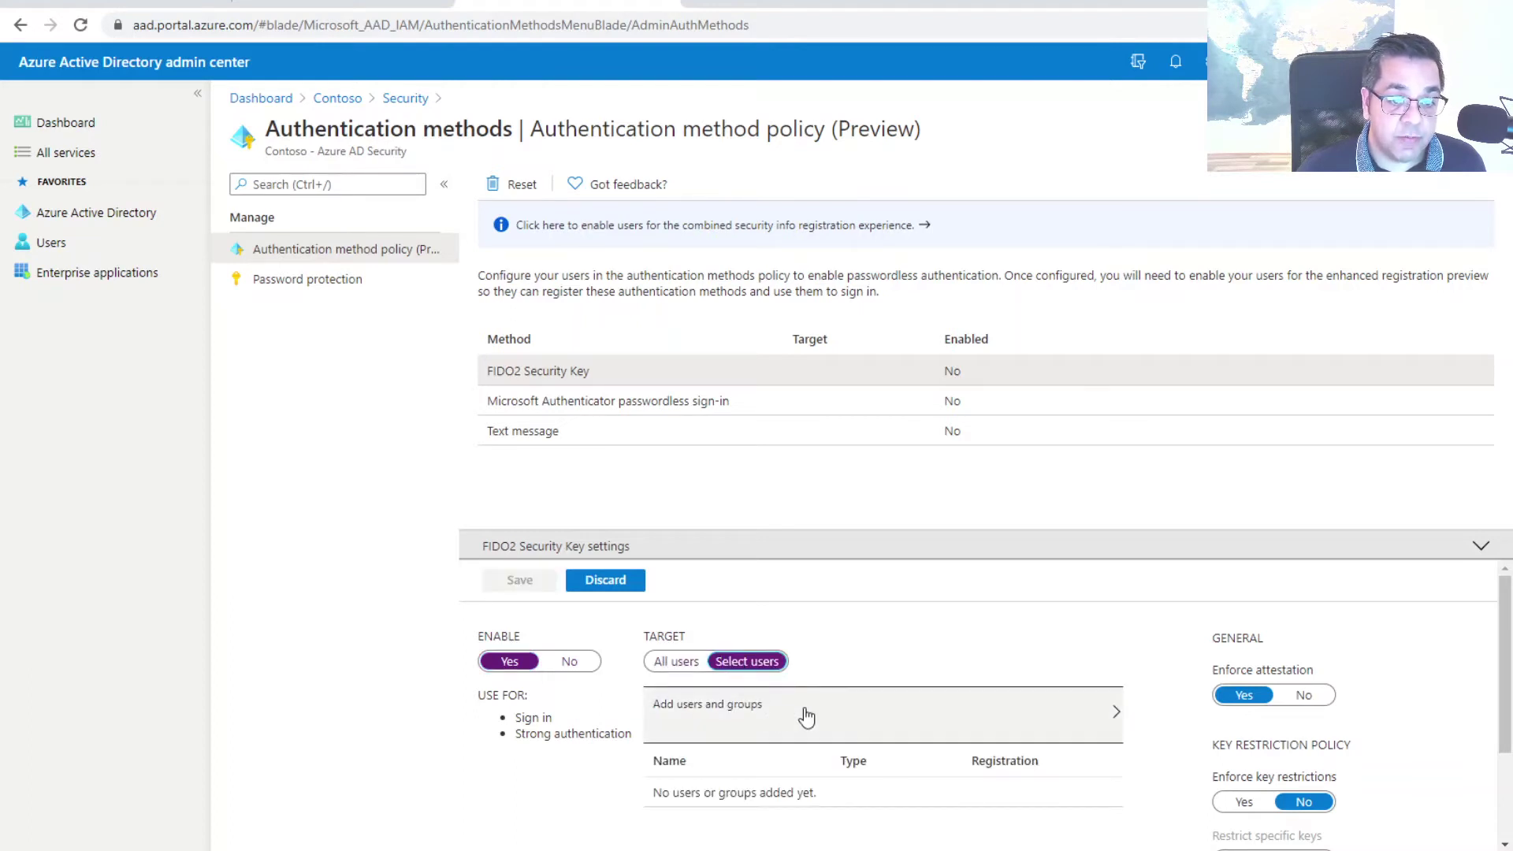
pyautogui.click(806, 715)
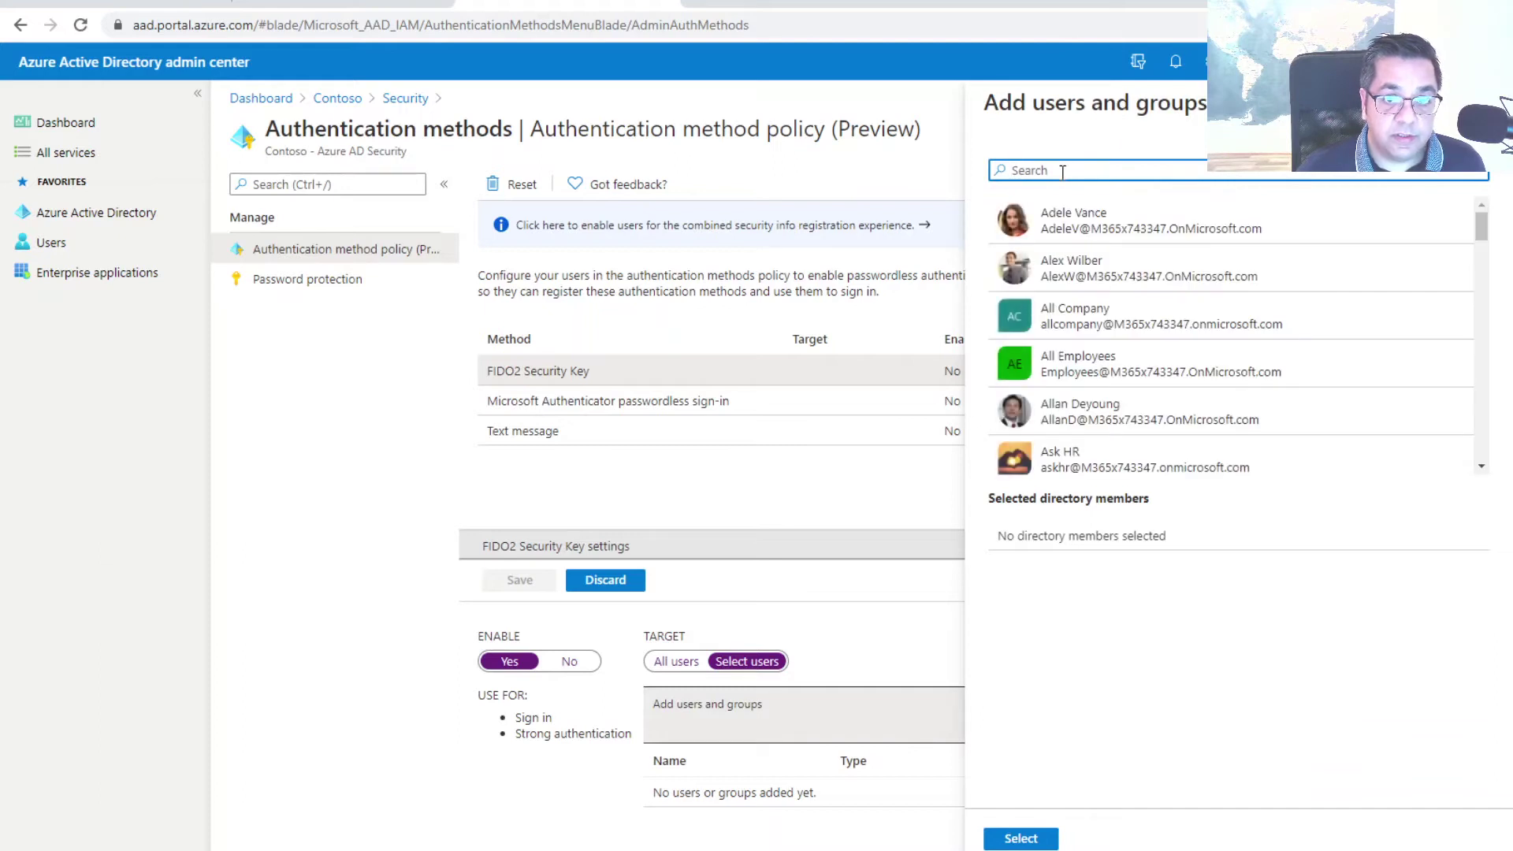
pyautogui.write('mfa')
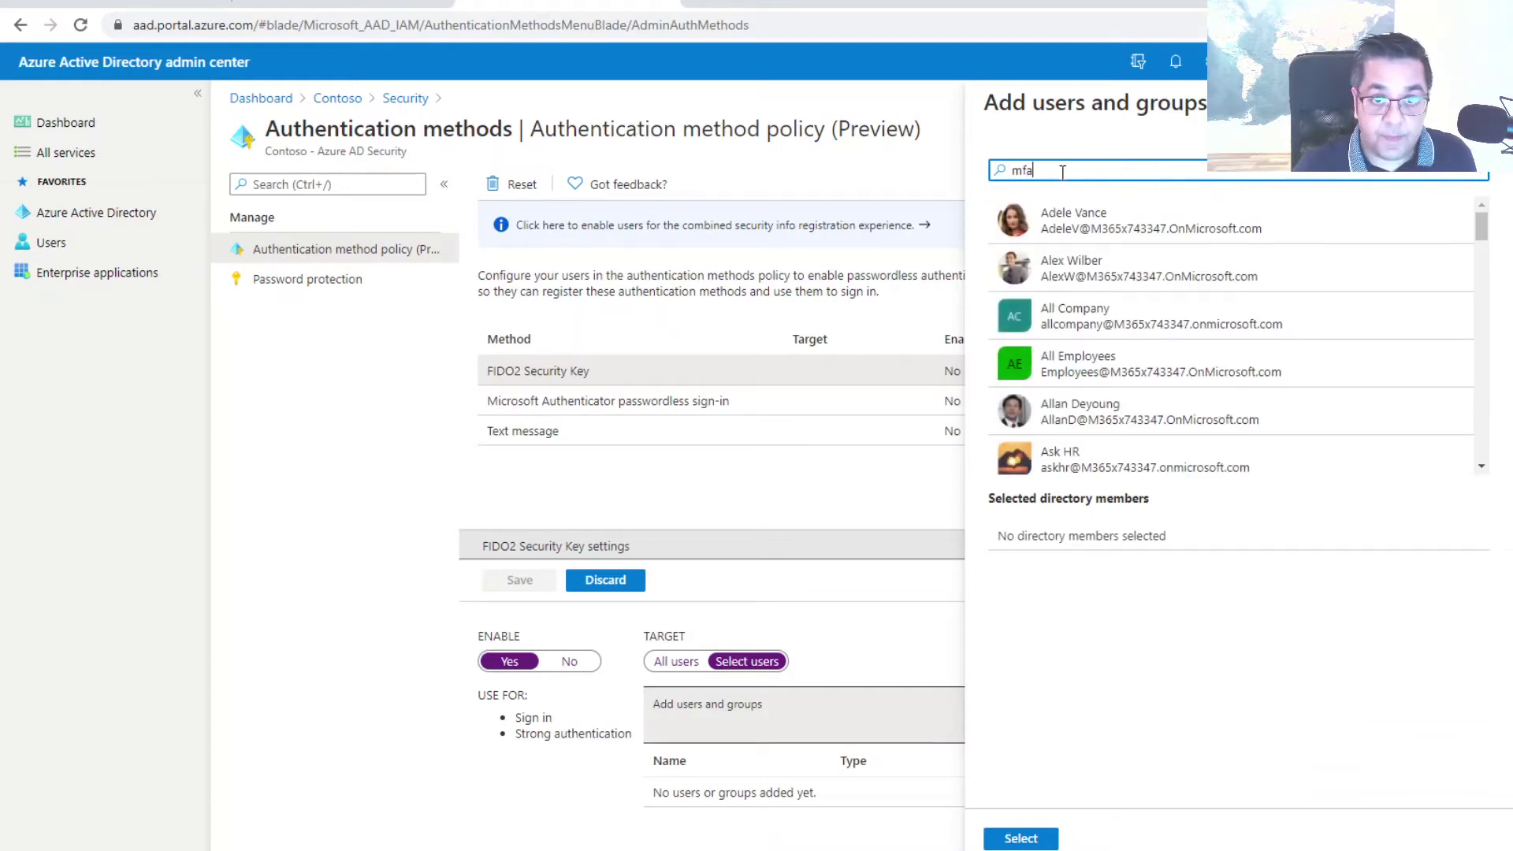
pyautogui.click(1088, 213)
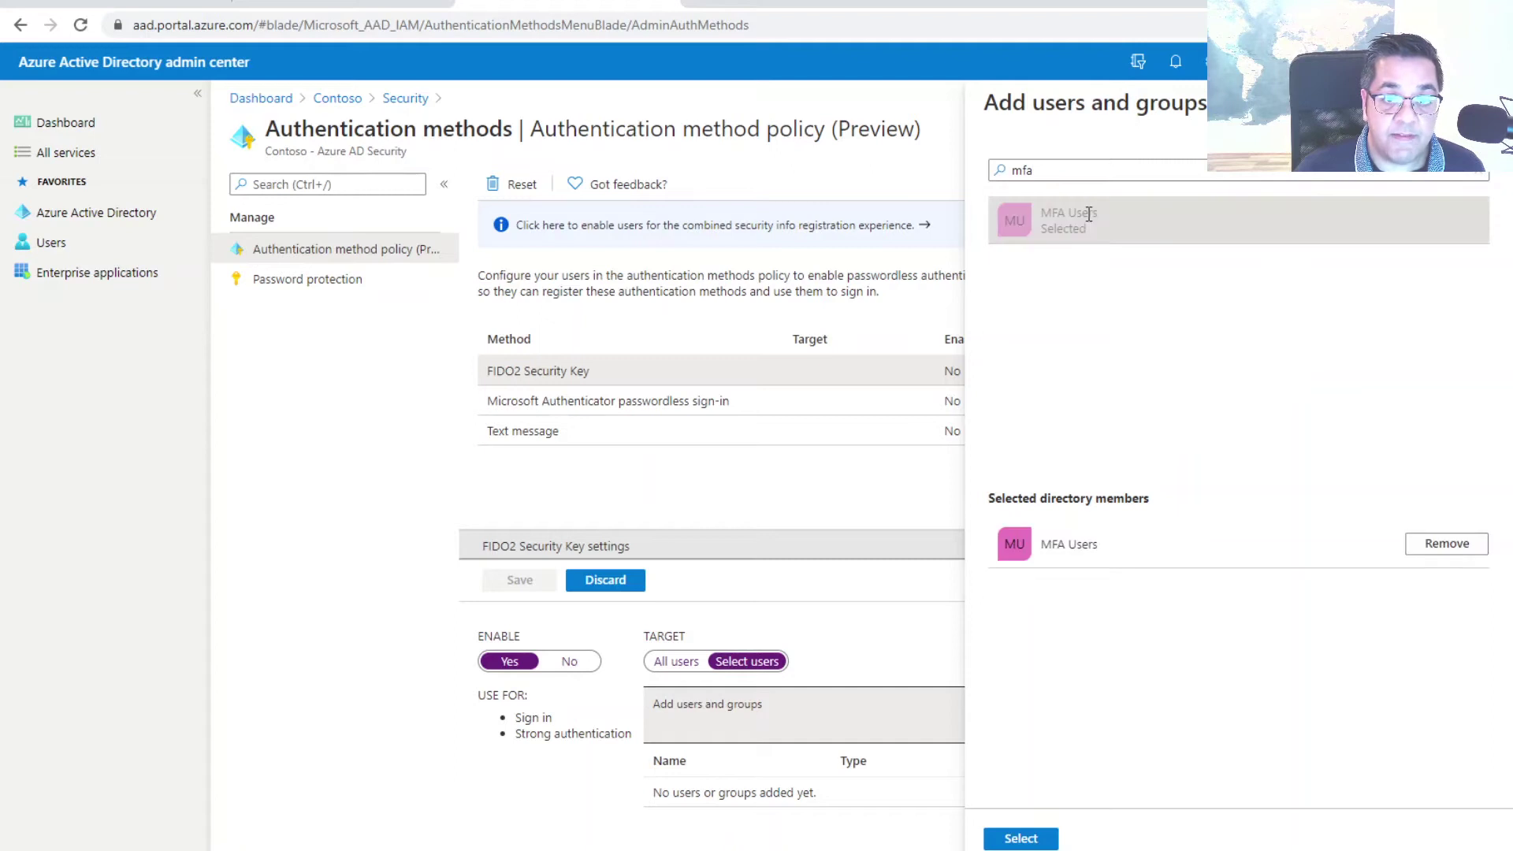
pyautogui.click(1021, 839)
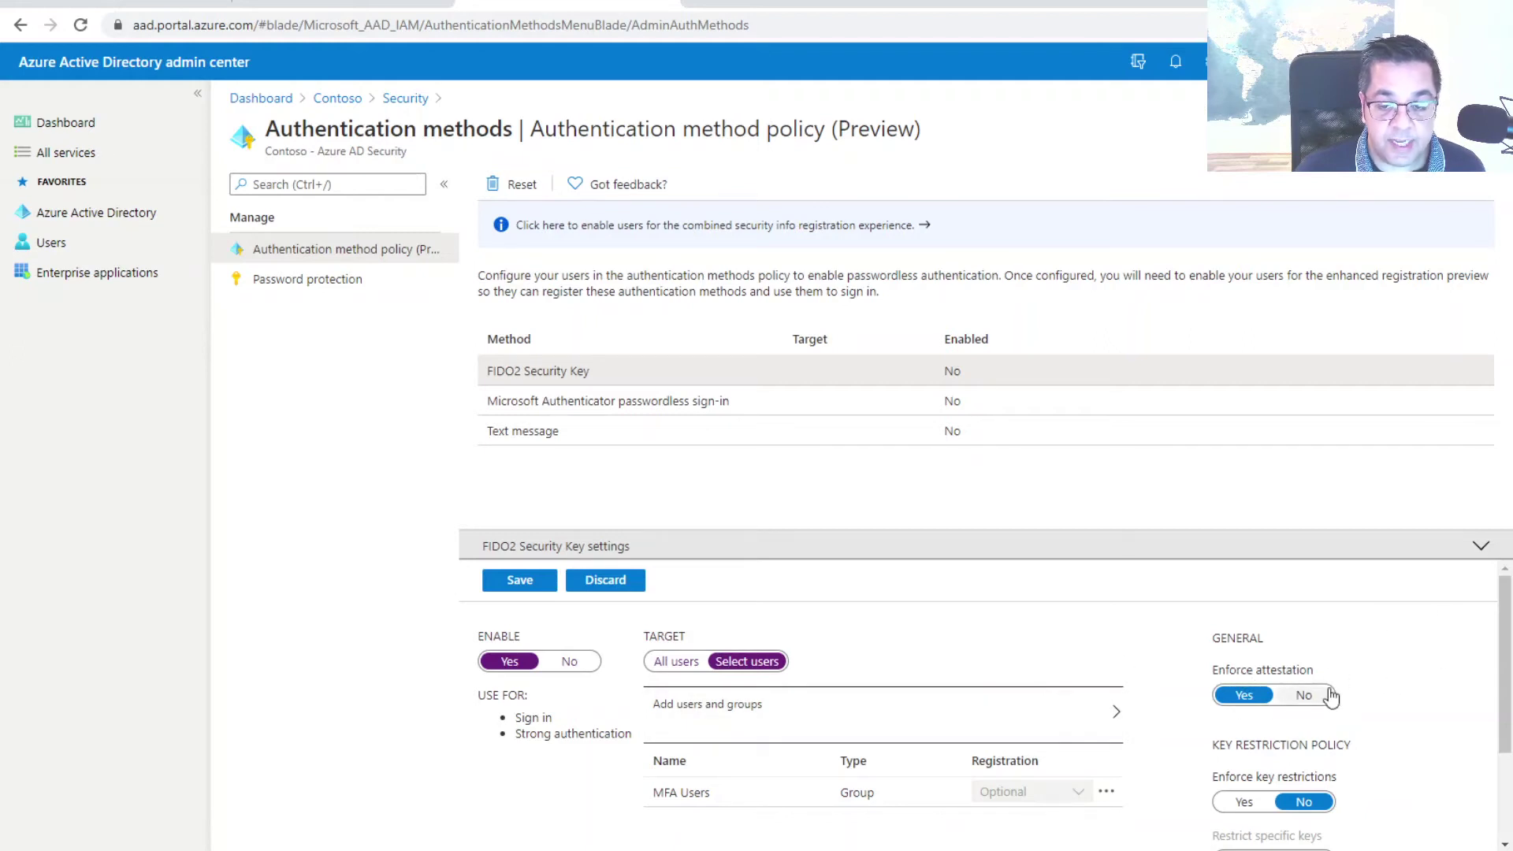
# Toggle key restriction and attestation enforcement on, then back off
pyautogui.scroll(-1, 1354, 678)
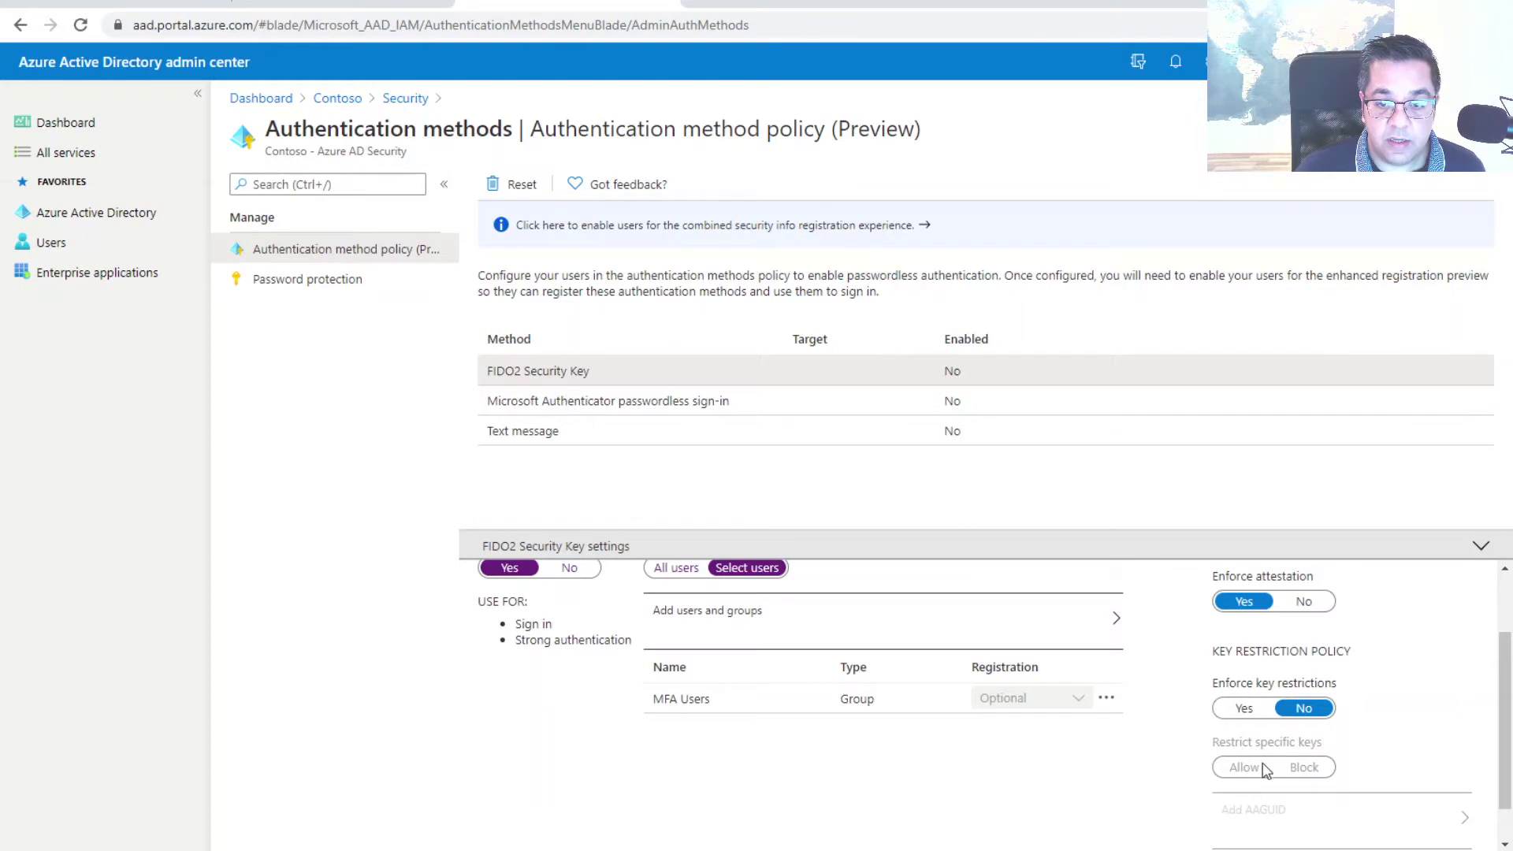
pyautogui.click(1267, 717)
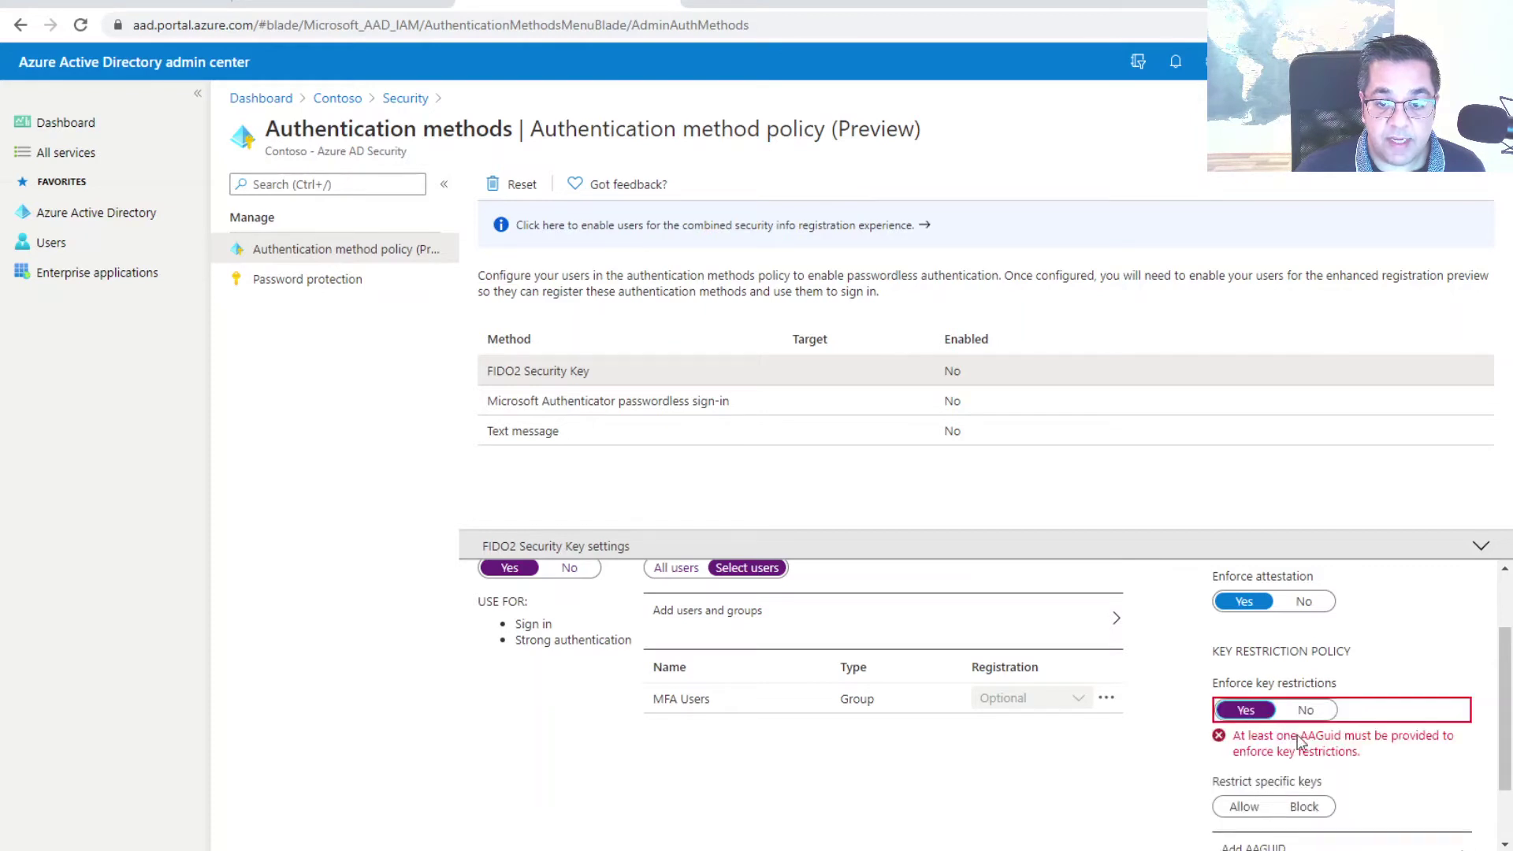
pyautogui.scroll(-1, 1324, 741)
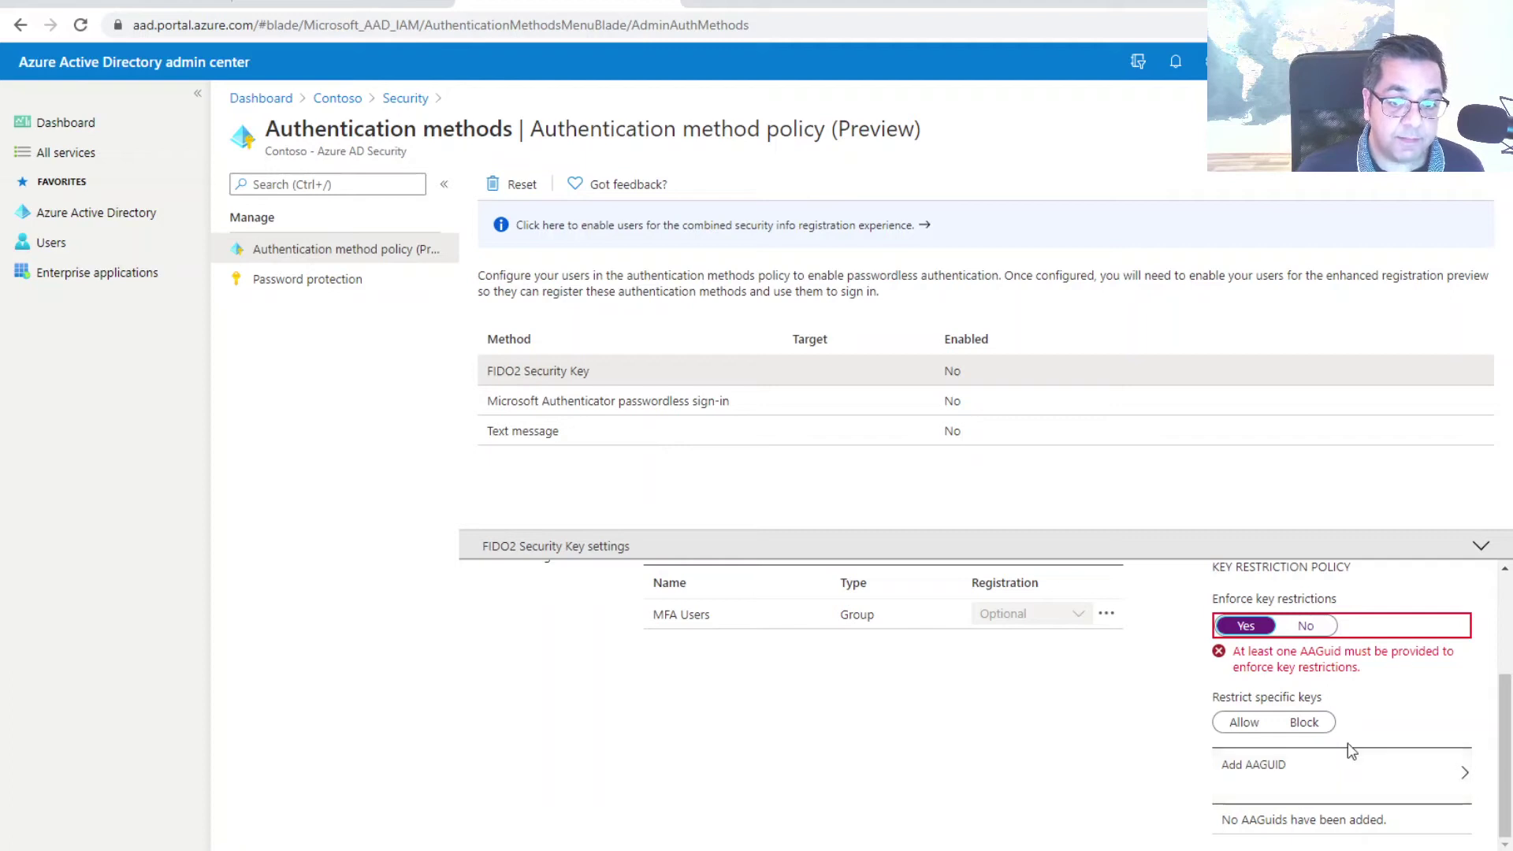
pyautogui.scroll(3, 1302, 783)
pyautogui.click(1304, 698)
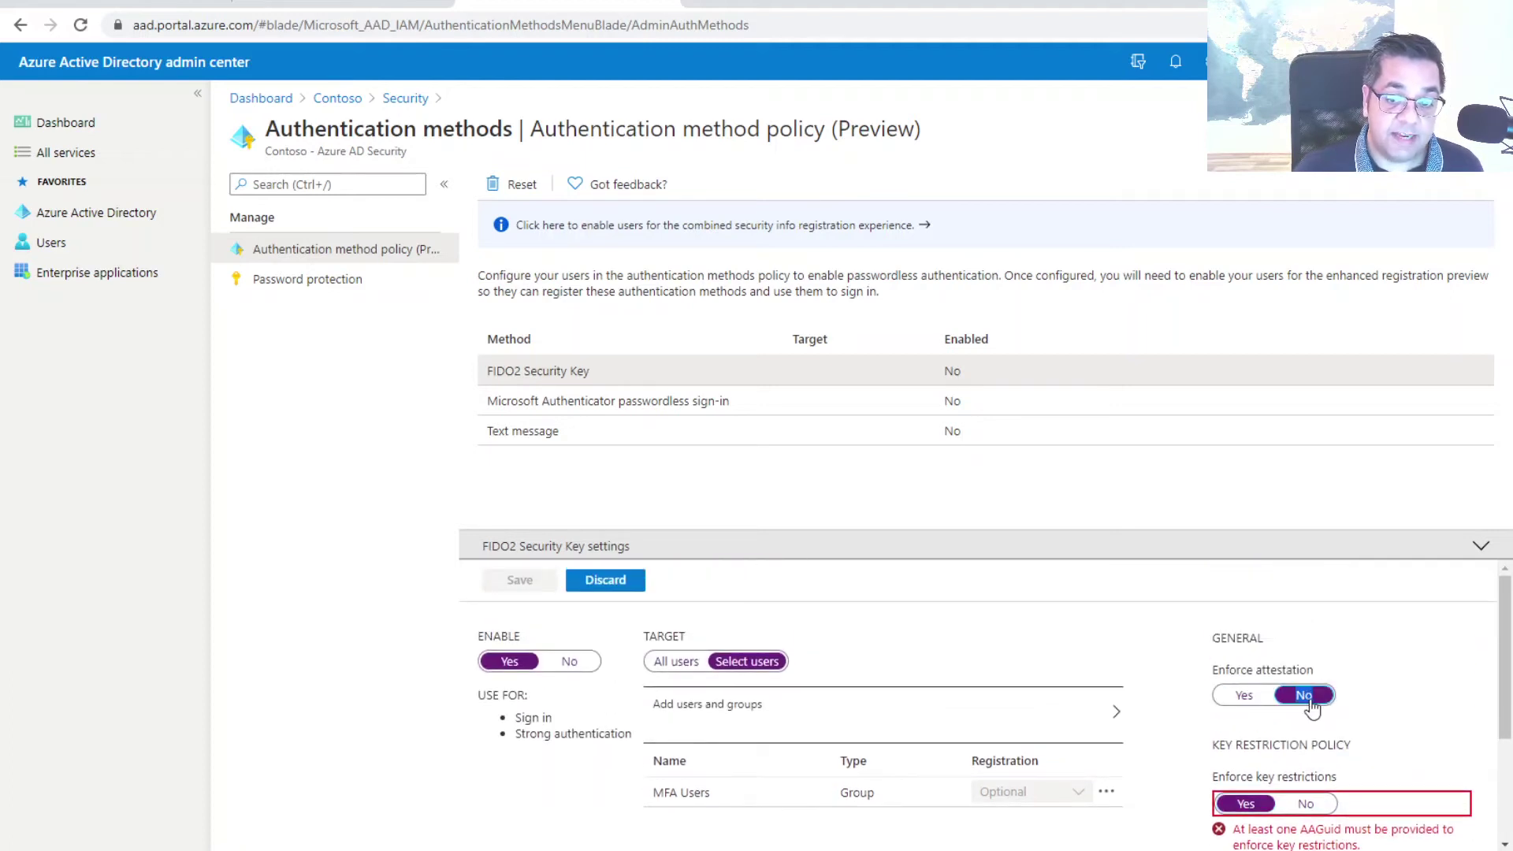
pyautogui.scroll(-1, 1307, 706)
pyautogui.click(1305, 709)
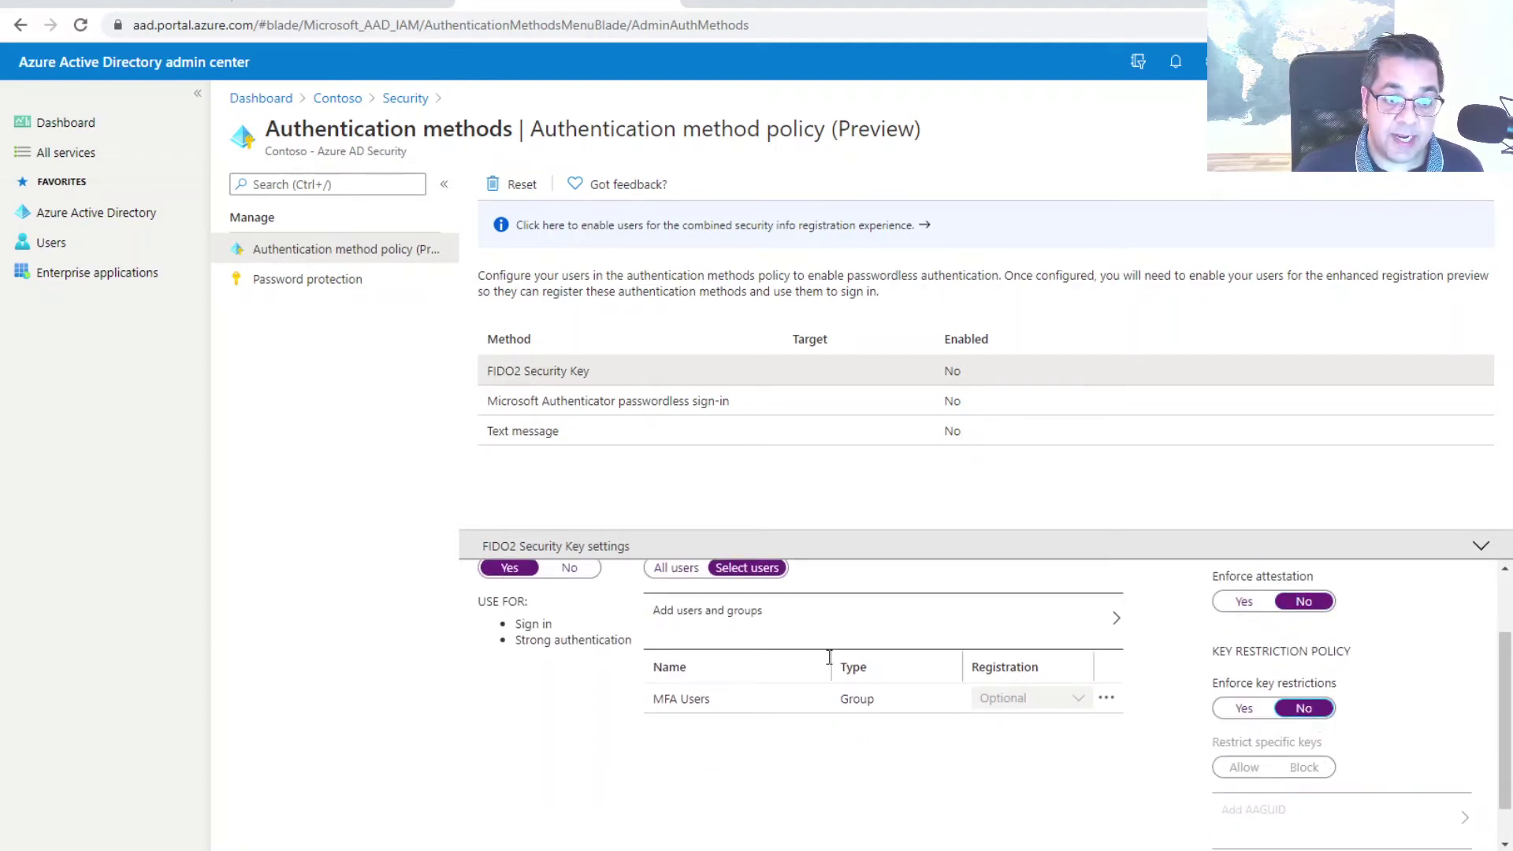
pyautogui.scroll(1, 757, 652)
# Set FIDO2 Security Key Enable back to No and discard the unsaved changes
pyautogui.click(574, 662)
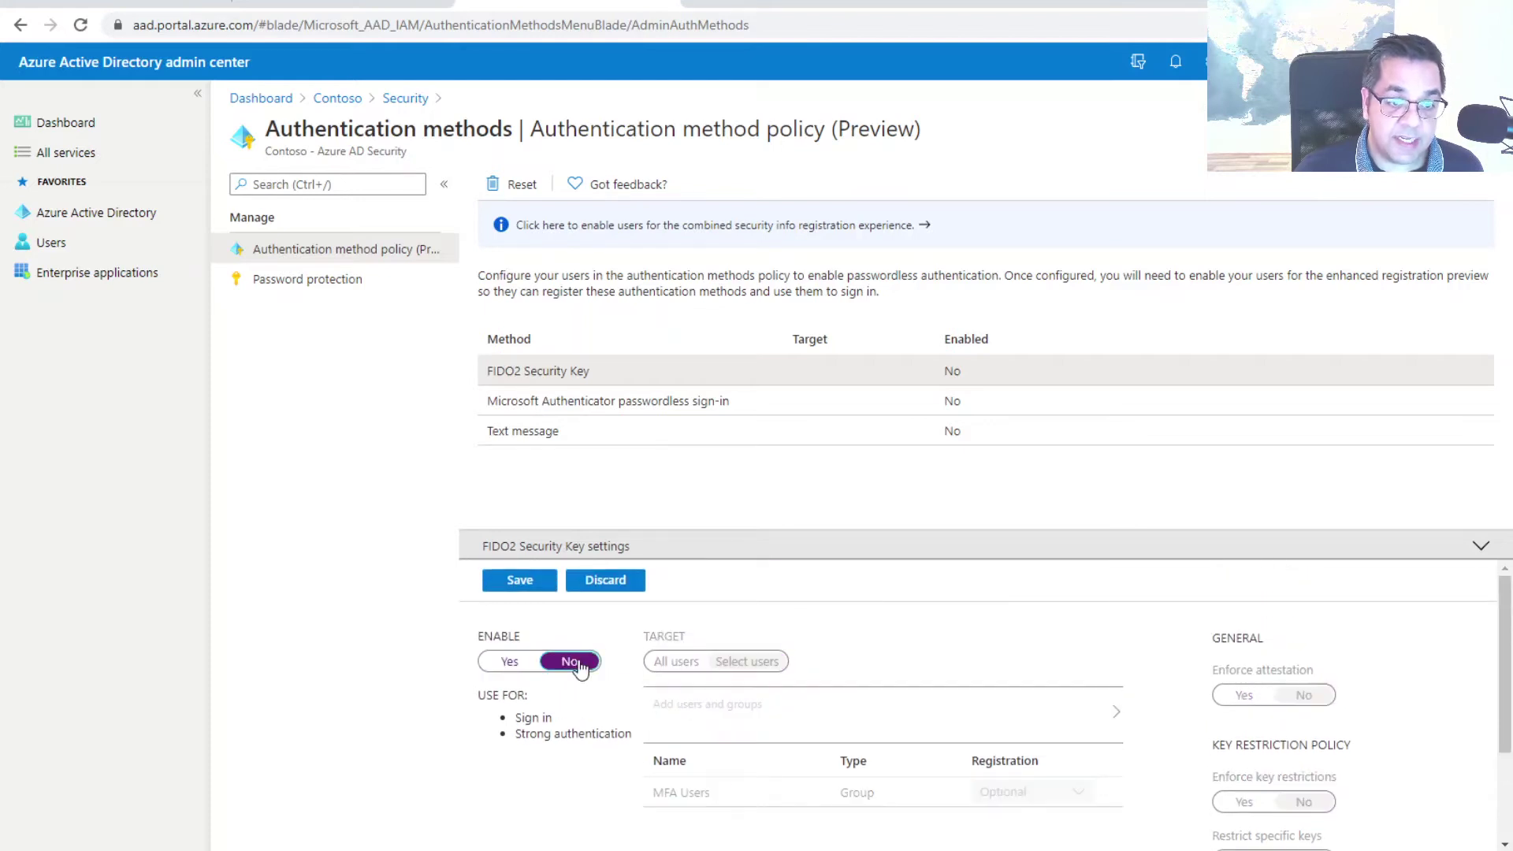
pyautogui.click(606, 581)
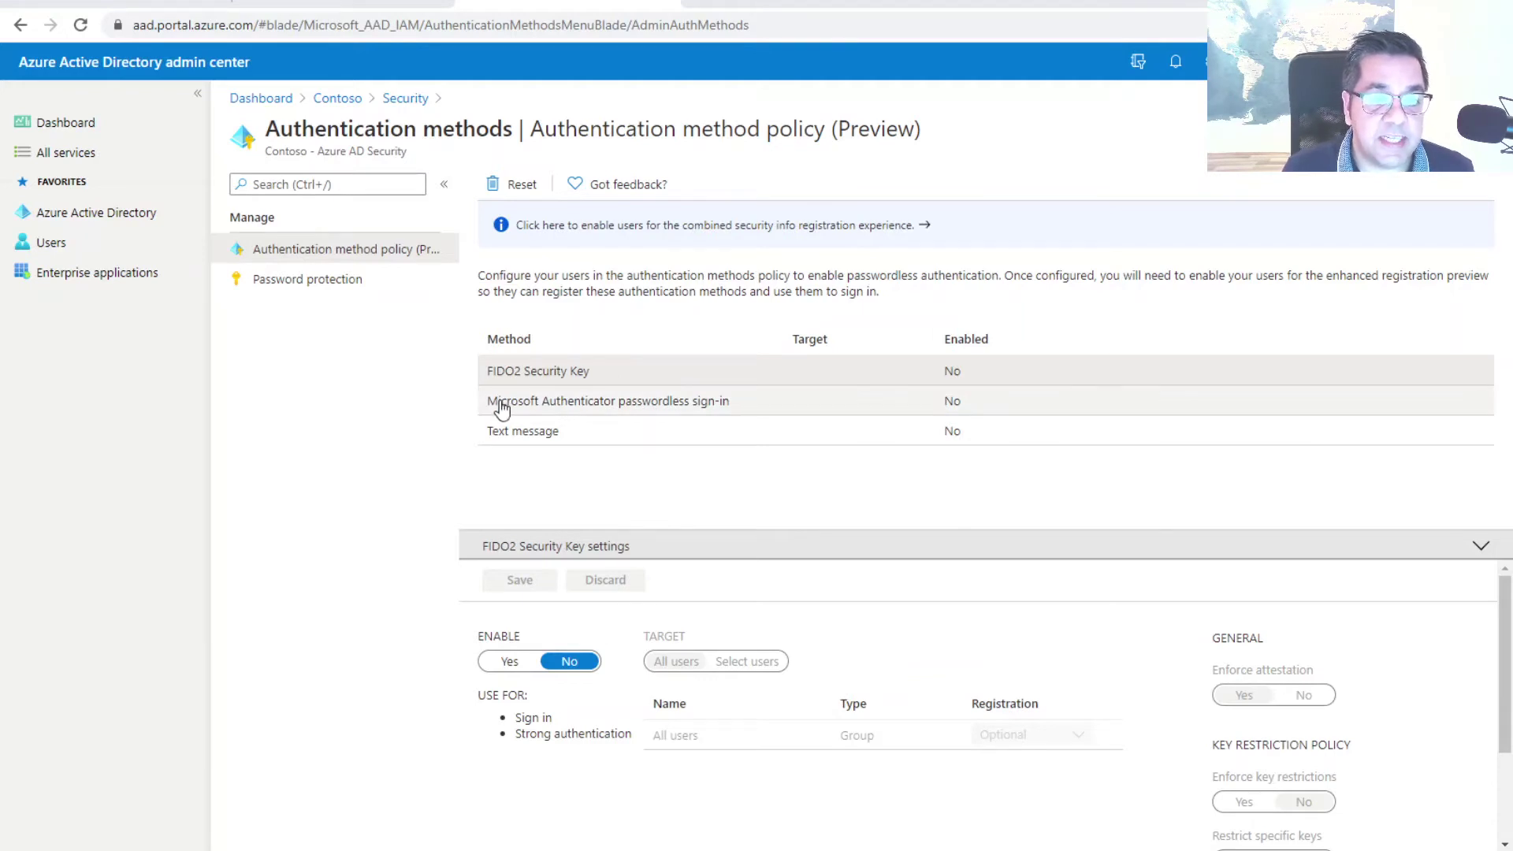
pyautogui.click(501, 409)
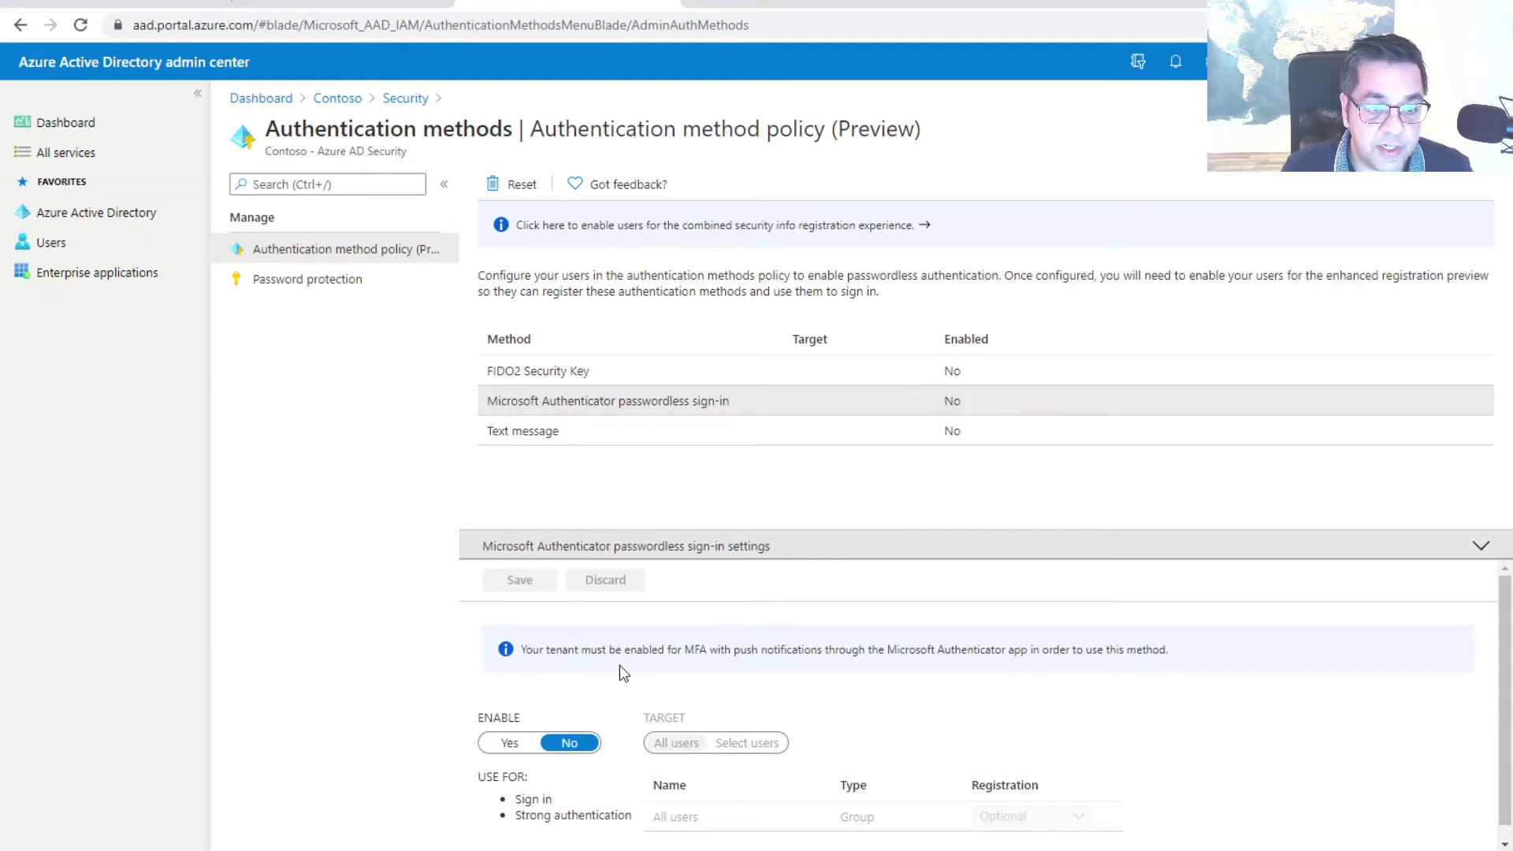
# Move past the Microsoft Authenticator settings to the Text message method settings
pyautogui.scroll(-1, 606, 676)
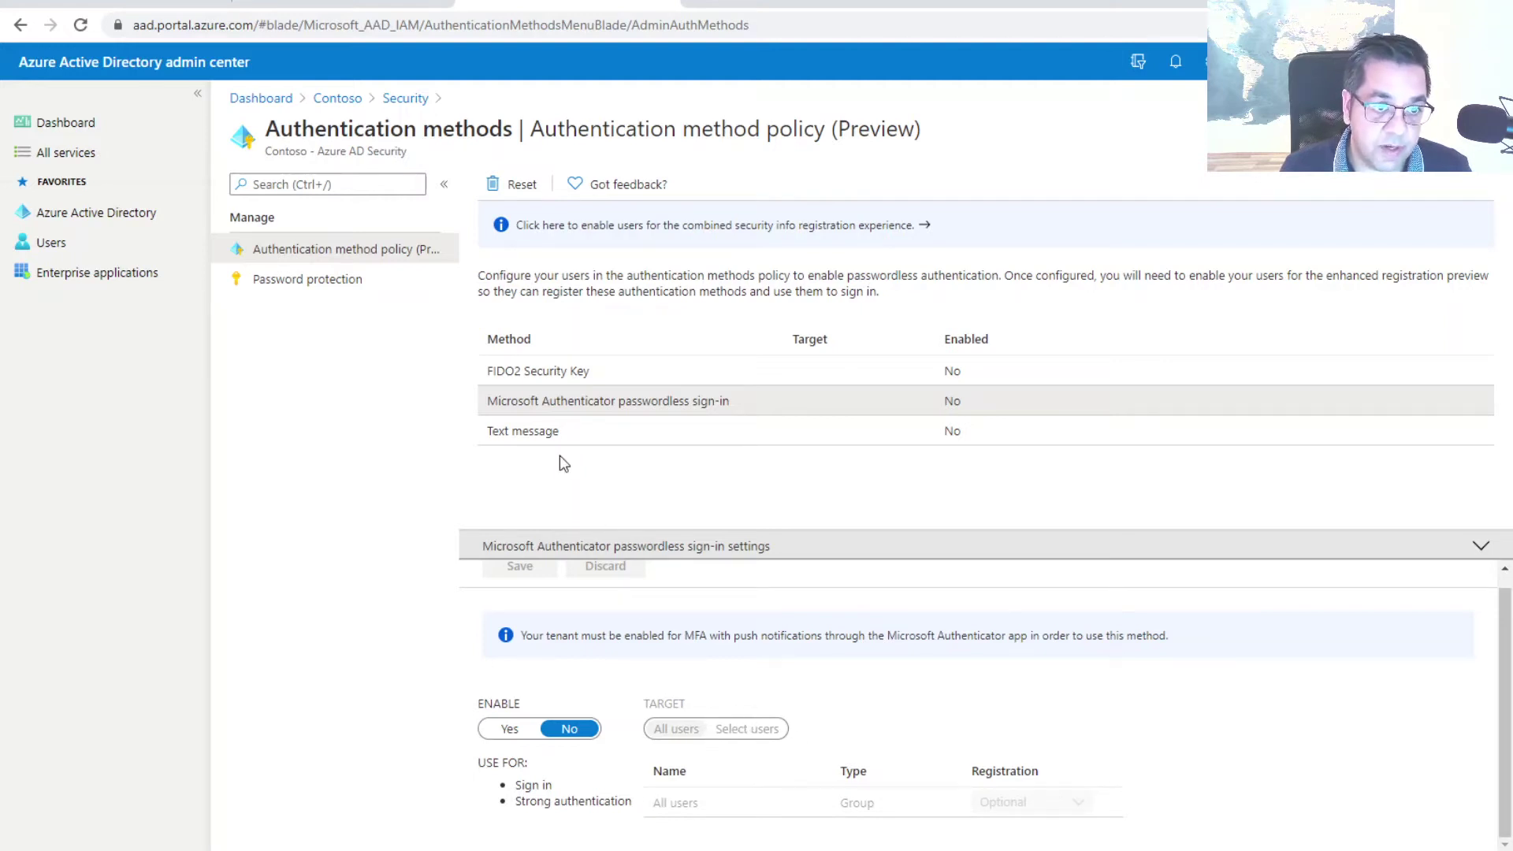
pyautogui.click(521, 436)
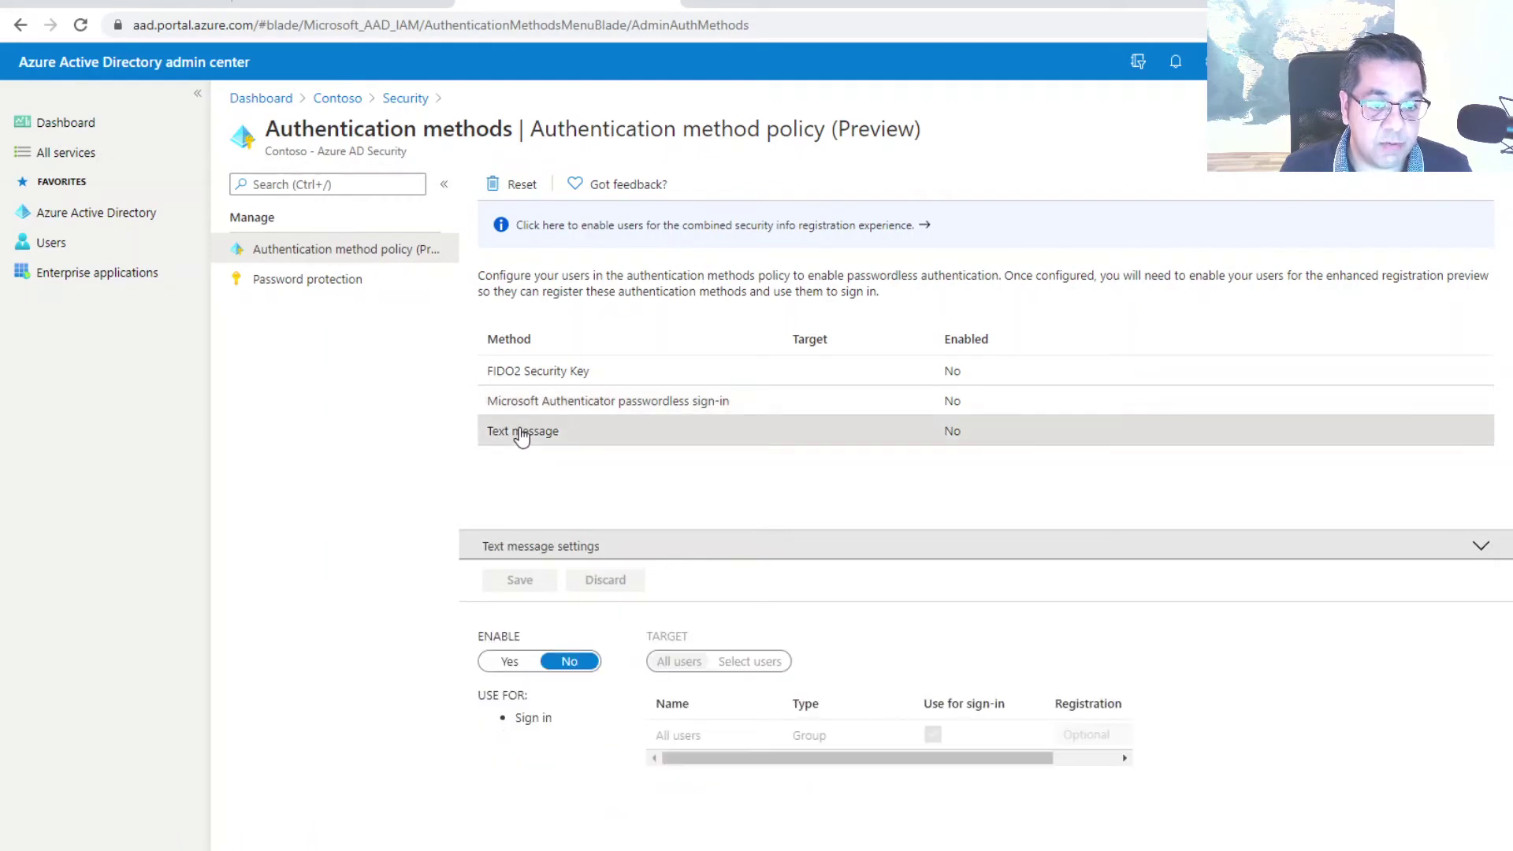
# Set Text message Enable to Yes, then discard that change
pyautogui.click(517, 670)
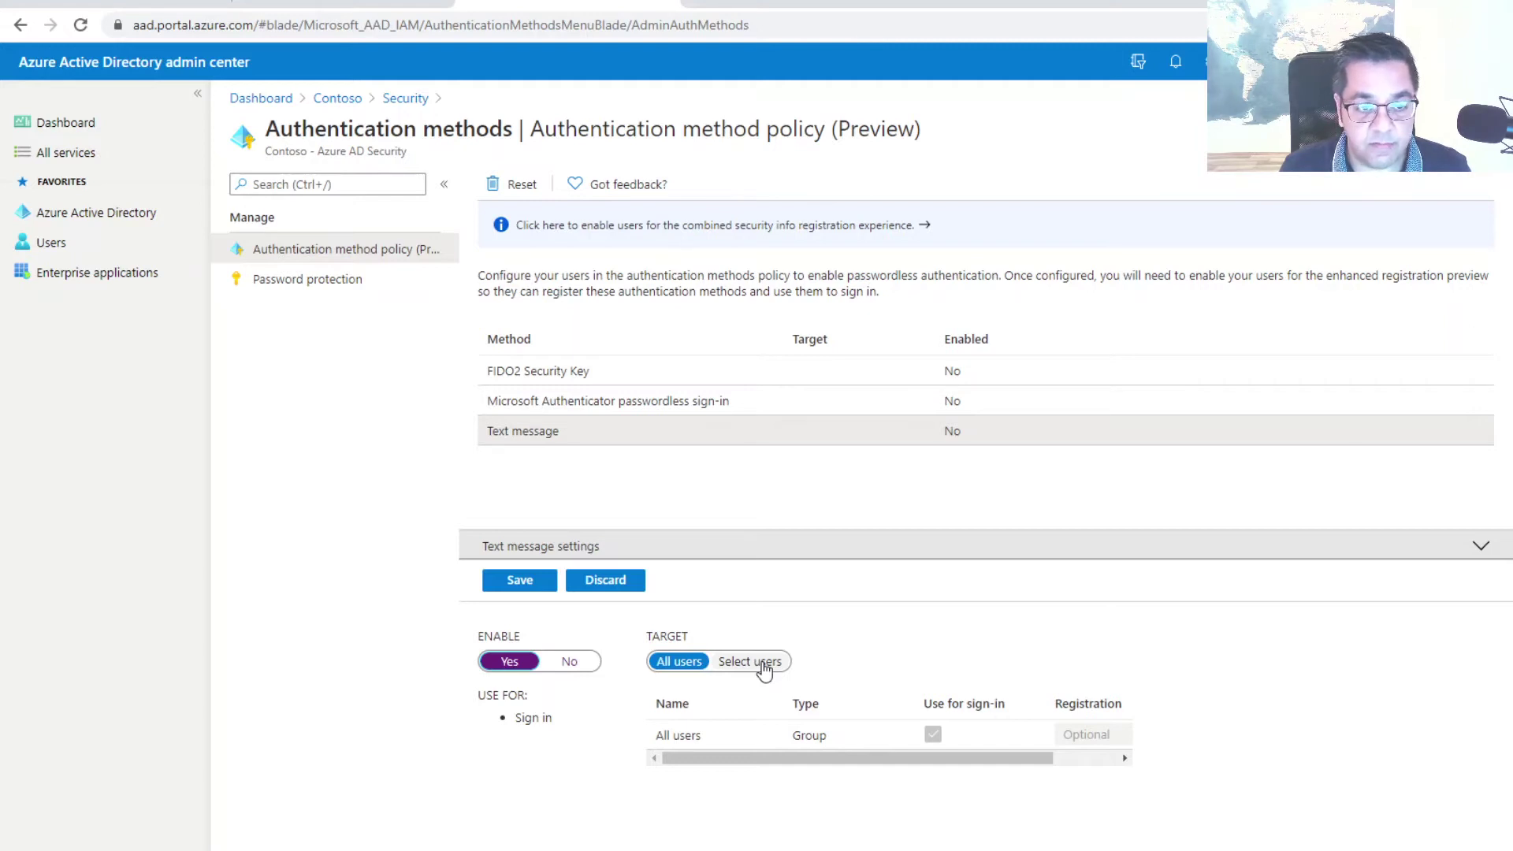
pyautogui.click(625, 587)
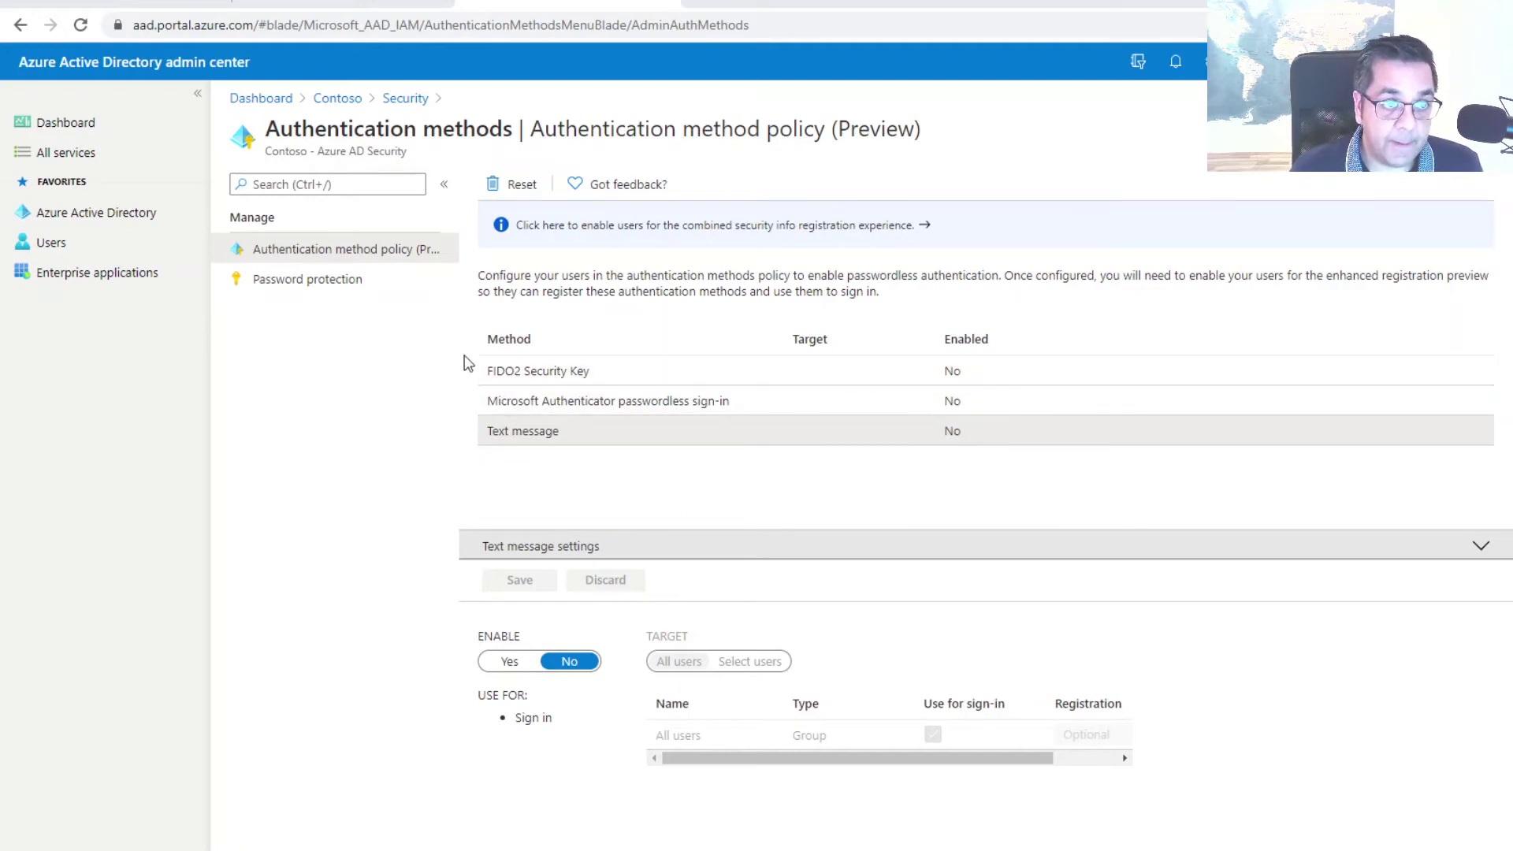
# Open Password protection and edit the lockout duration value
pyautogui.click(293, 287)
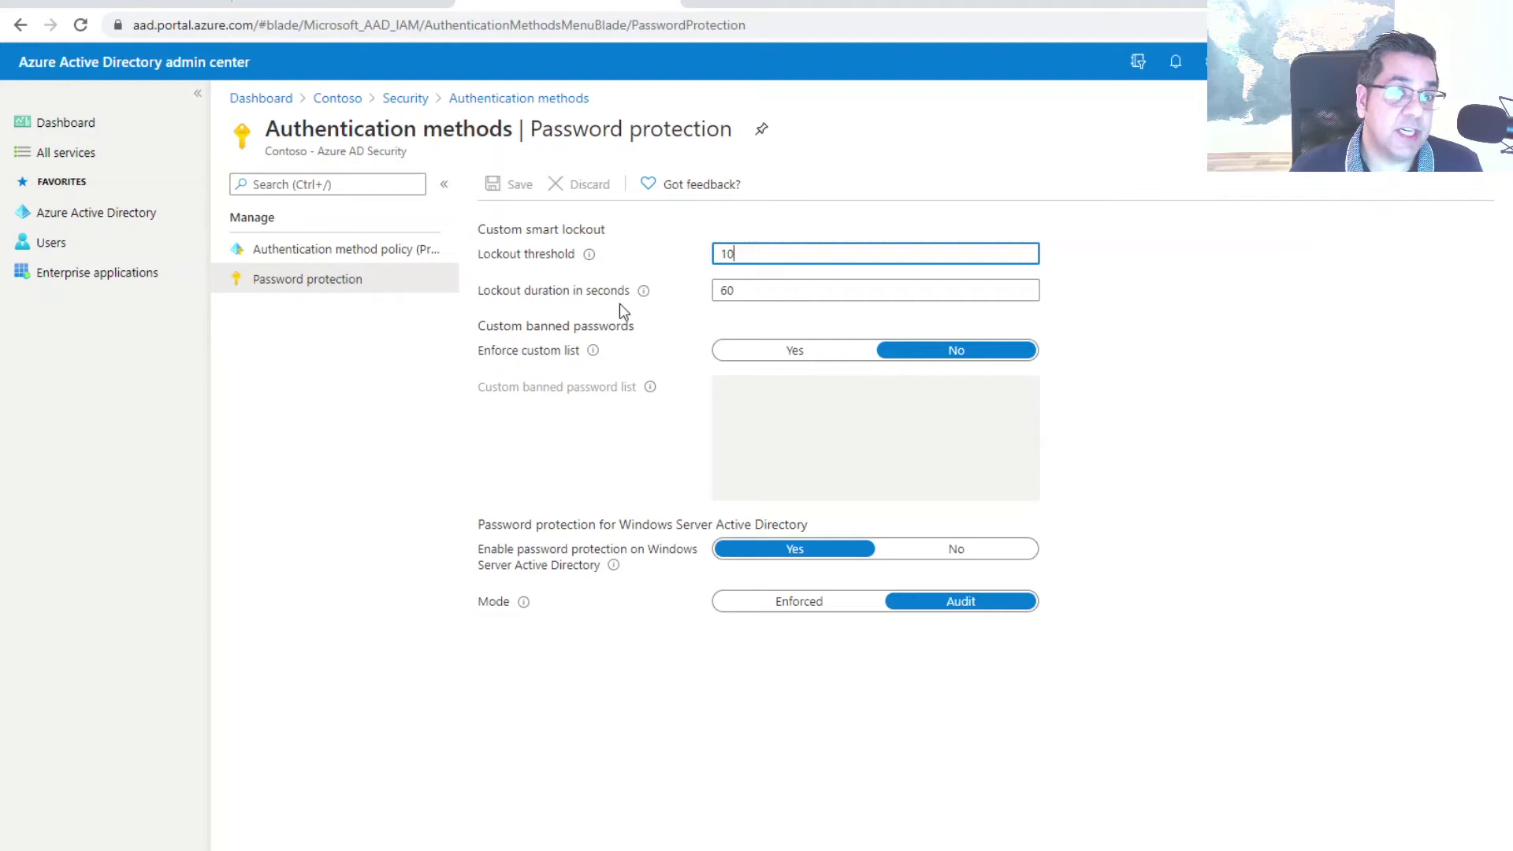
pyautogui.moveTo(589, 255)
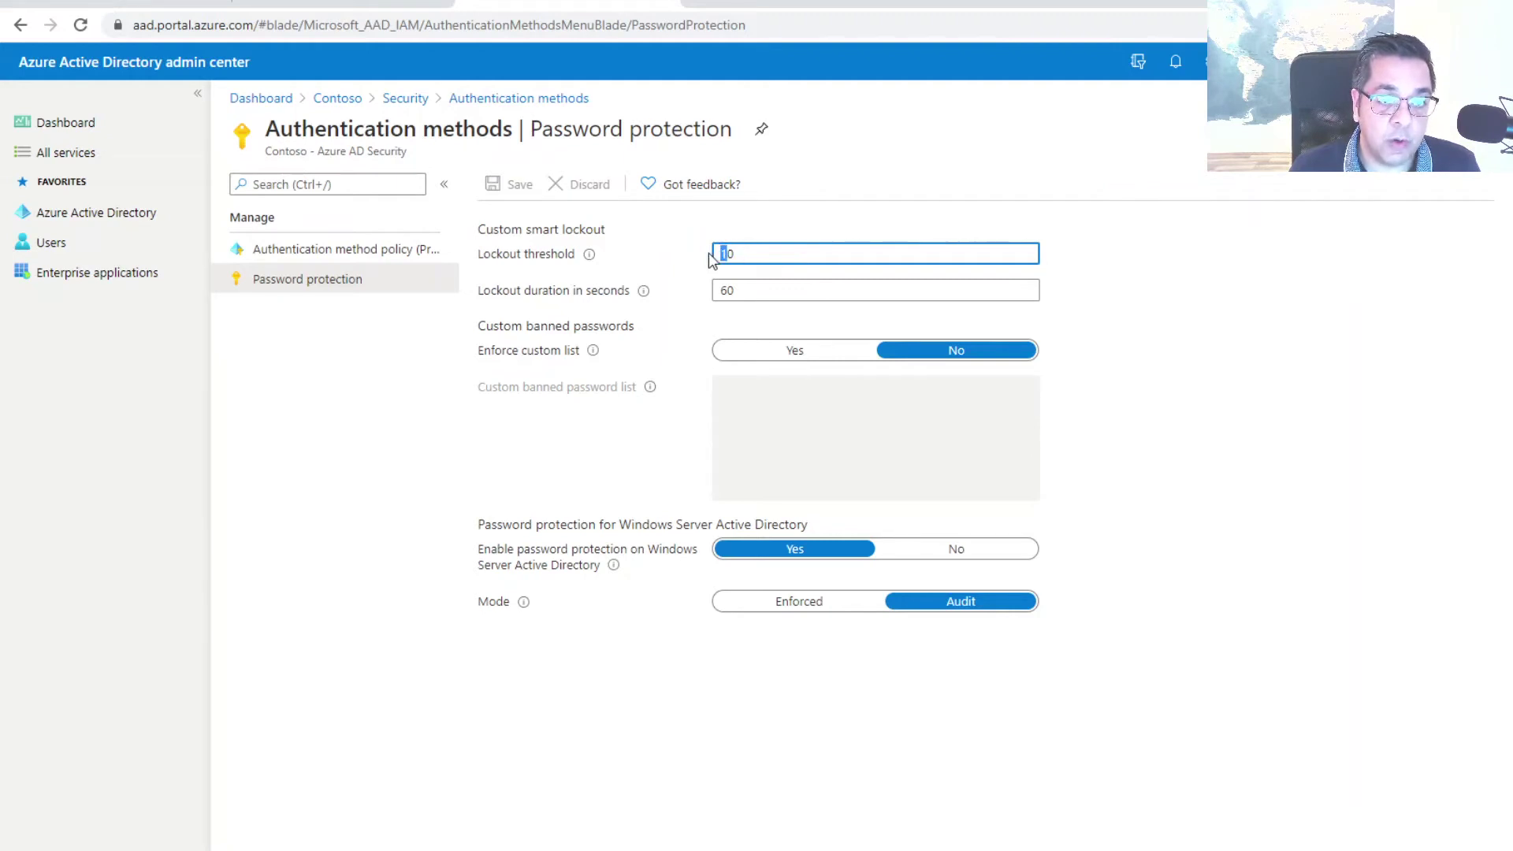
pyautogui.click(540, 292)
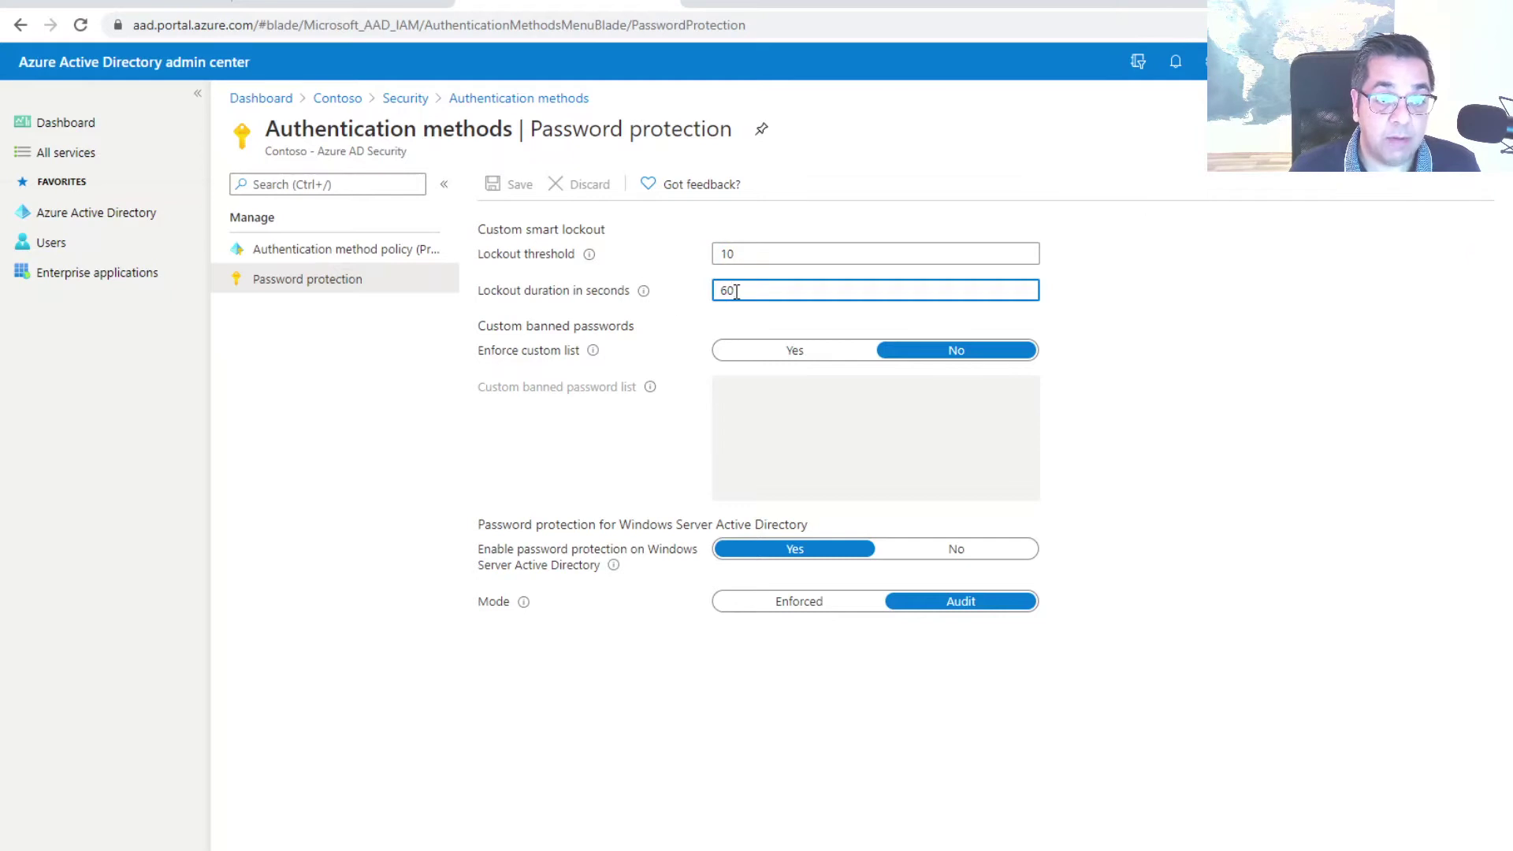
# Set Enforce custom list to Yes and start filling the custom banned password list
pyautogui.moveTo(641, 300)
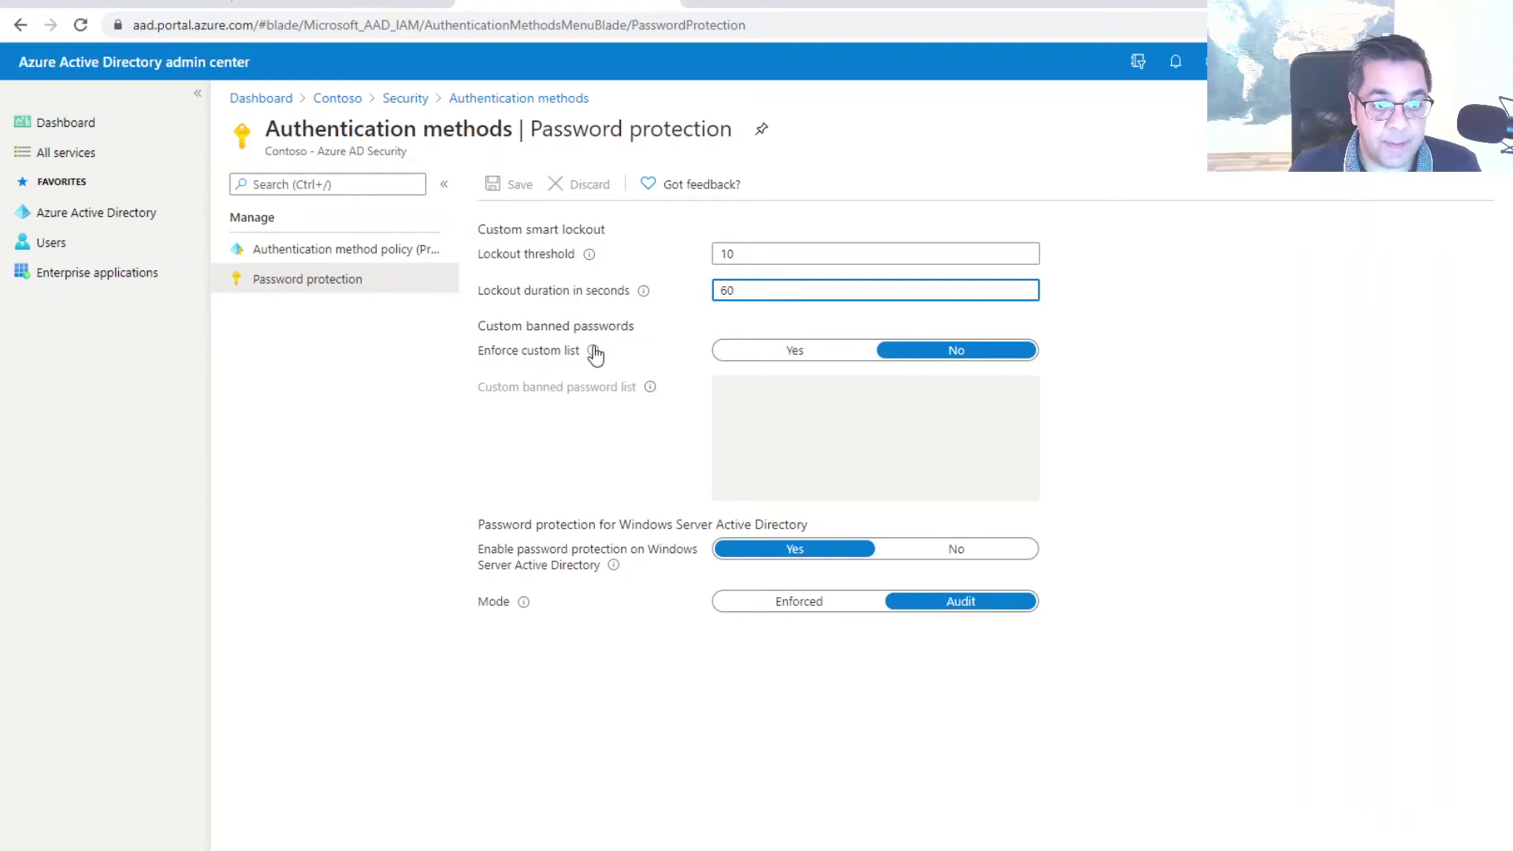
pyautogui.moveTo(591, 353)
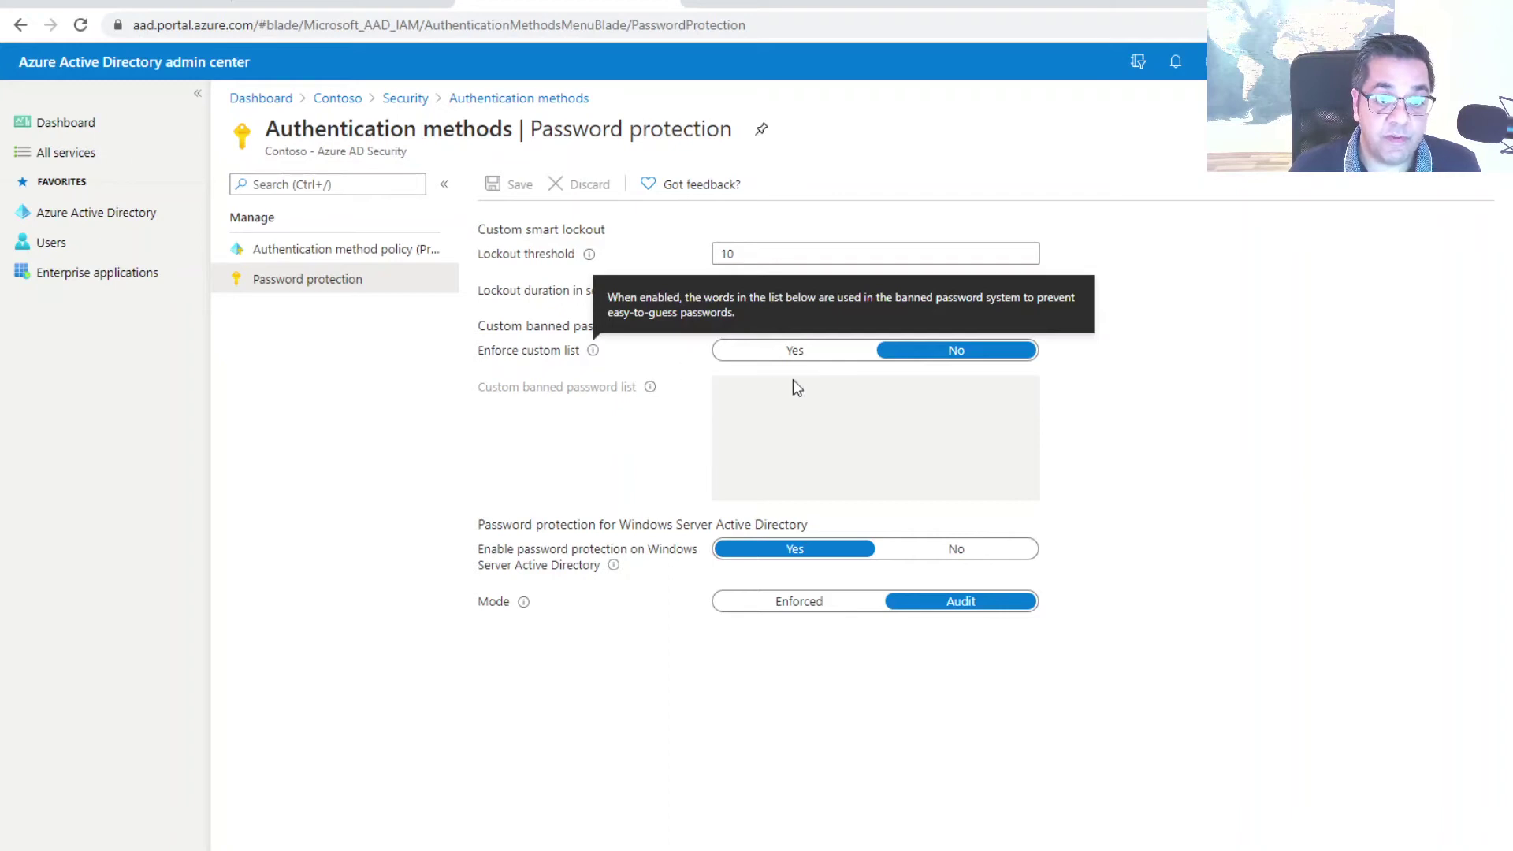
pyautogui.click(804, 358)
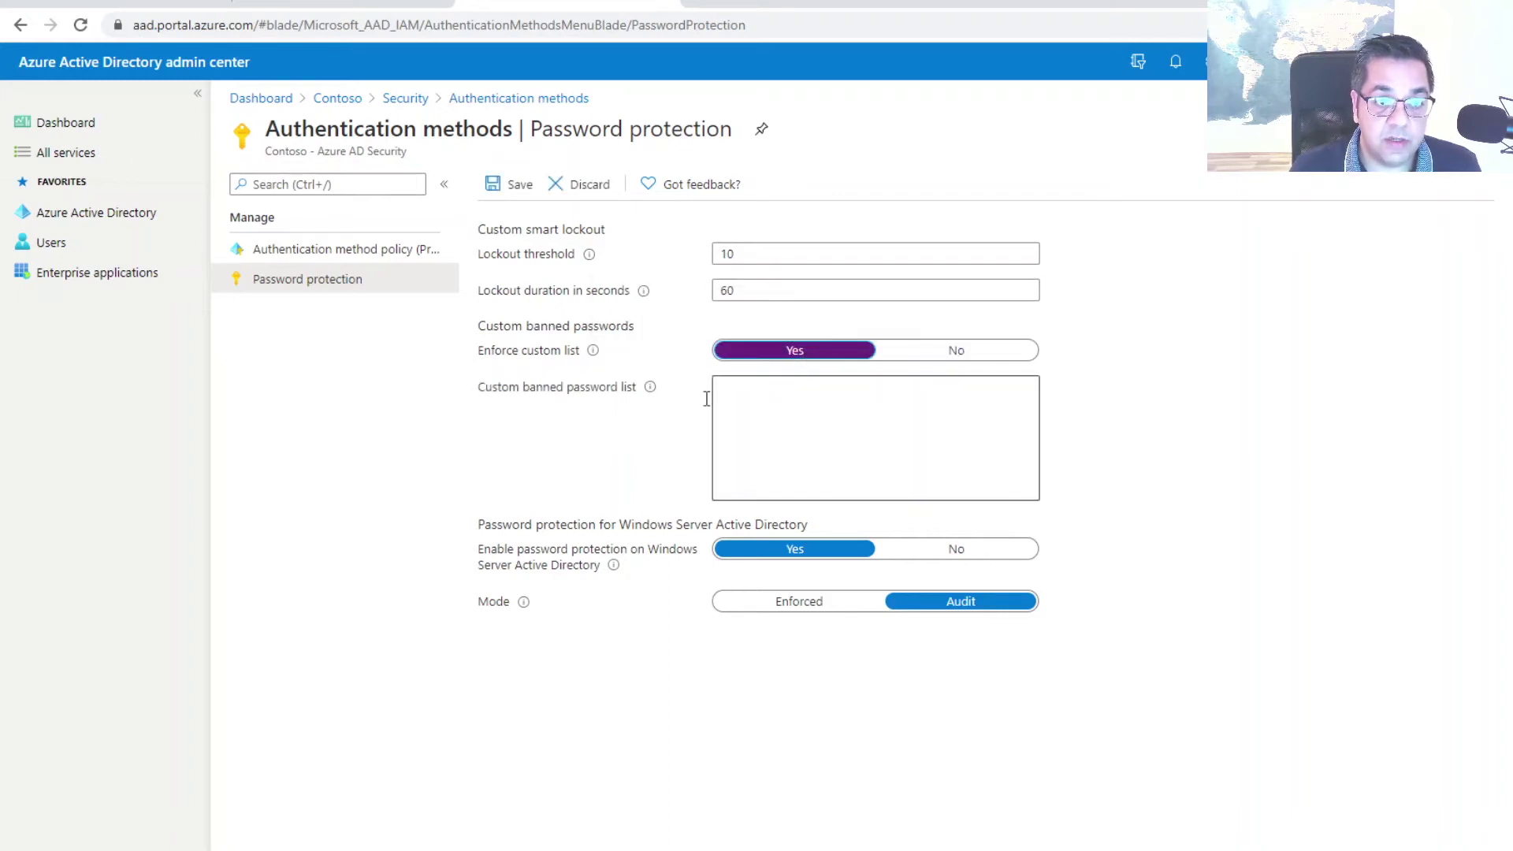
pyautogui.moveTo(651, 394)
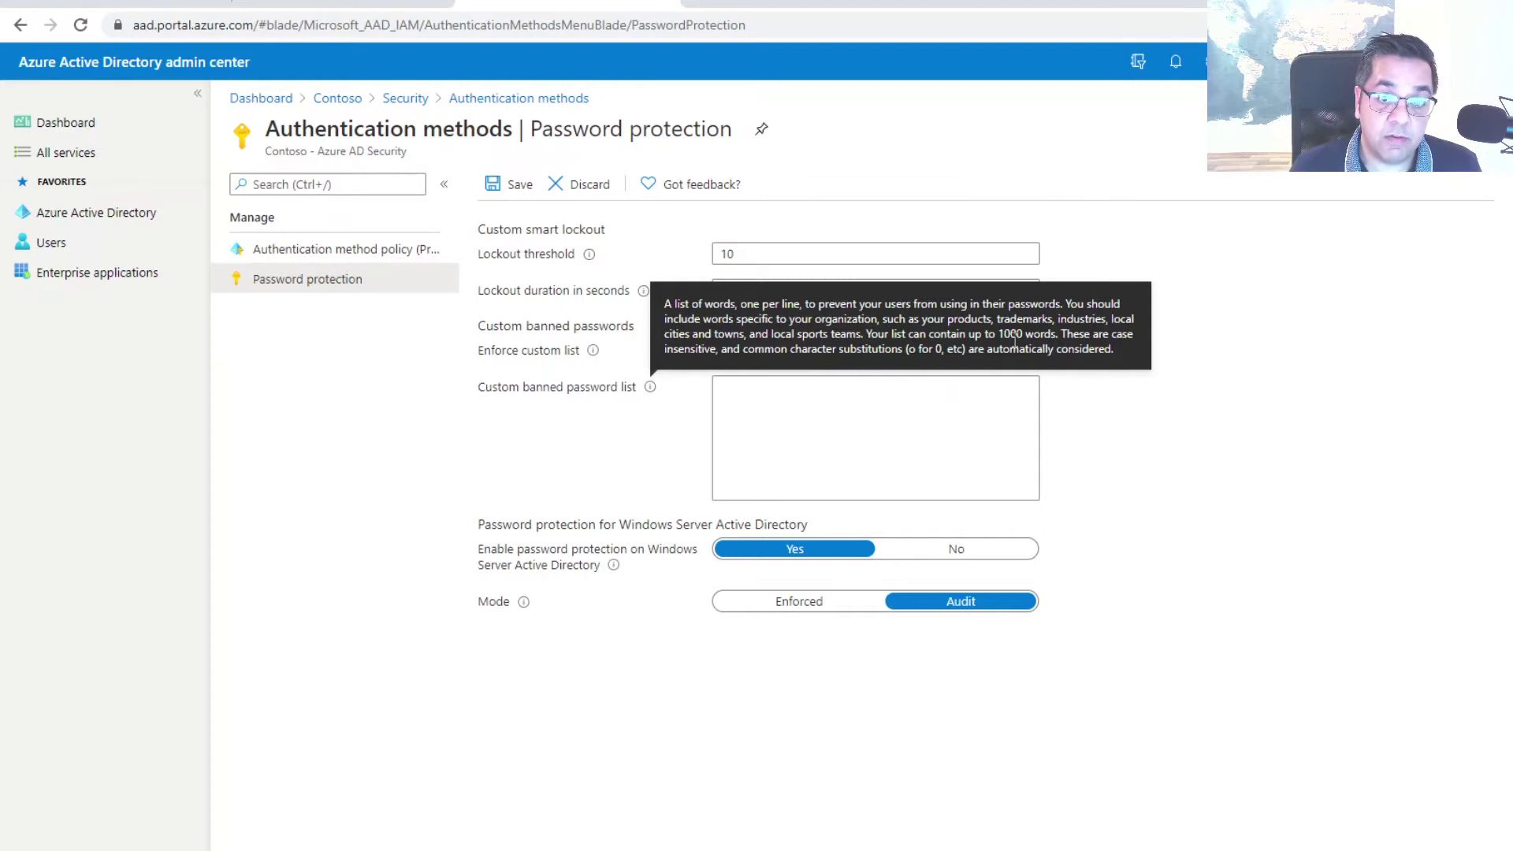
pyautogui.click(785, 420)
# Ban Password123, PasswordPassword and Admin on separate lines, then set Enforce custom list to No
pyautogui.write('Password123')
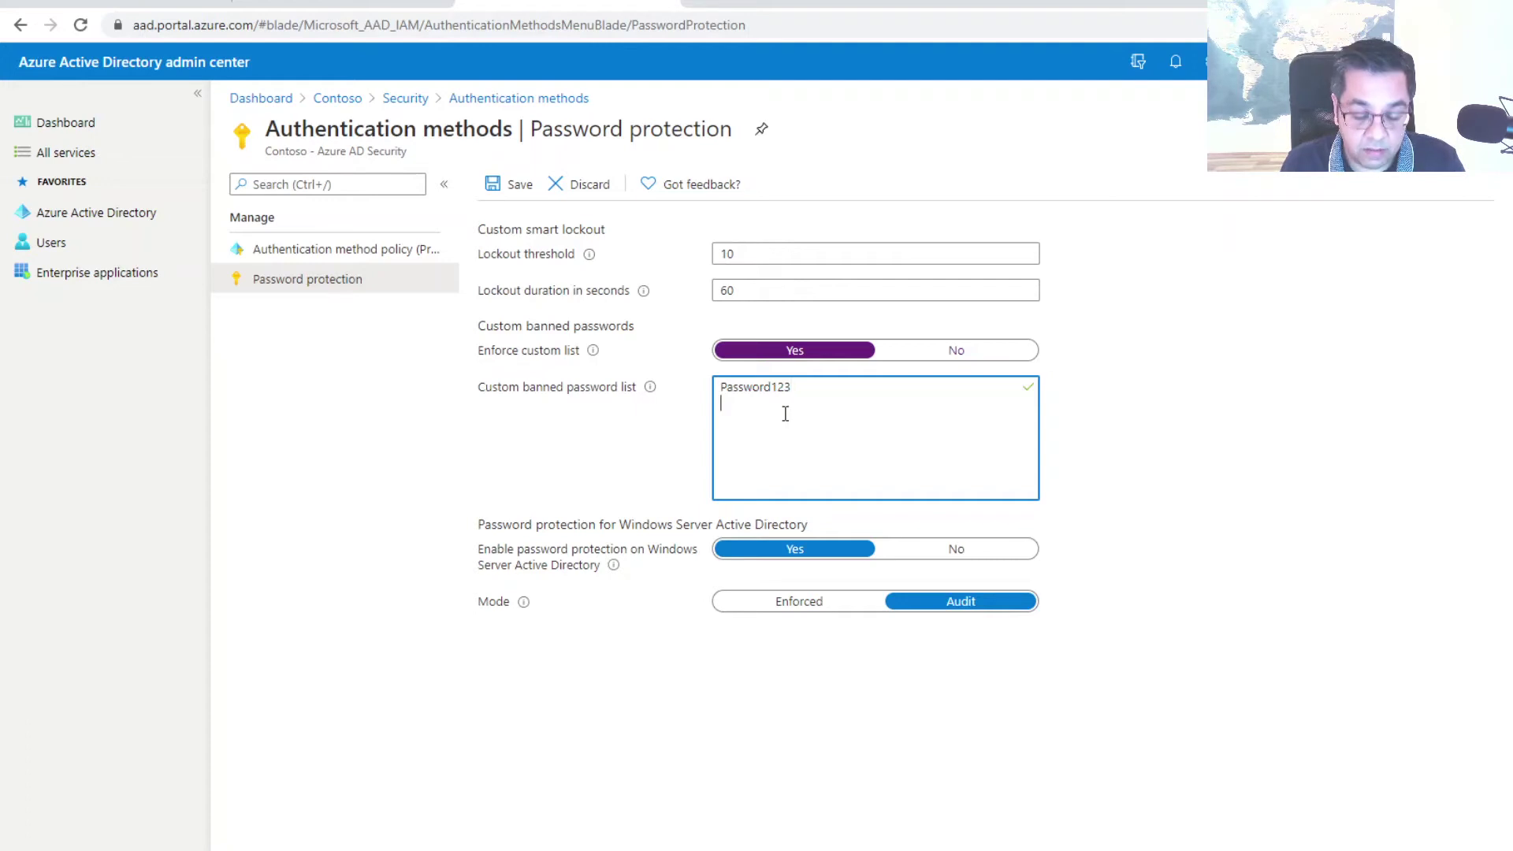
pyautogui.press('Return')
pyautogui.write('Password')
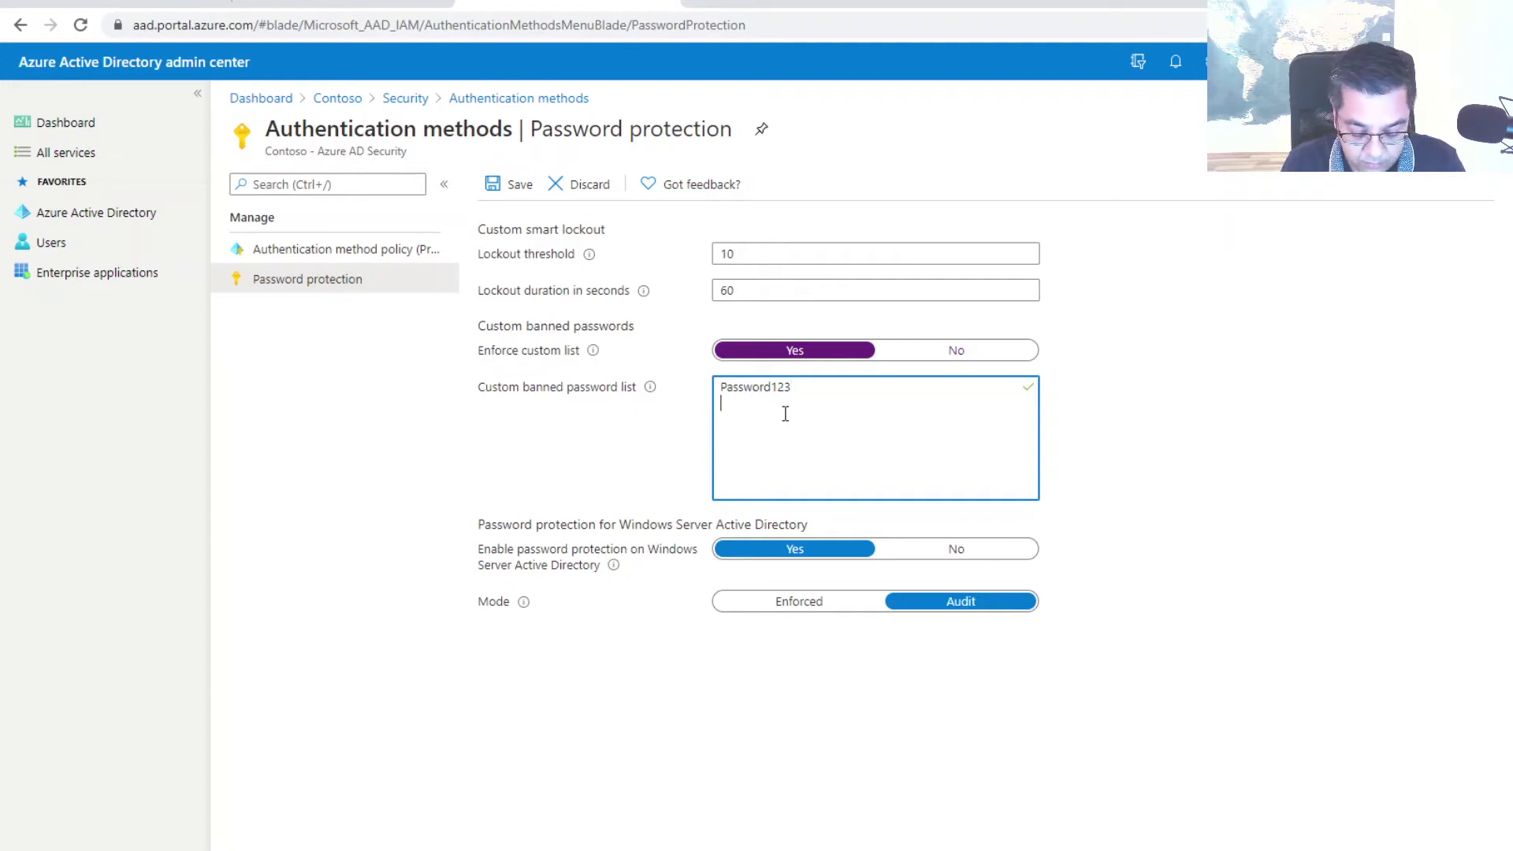
pyautogui.write('PasswordPass')
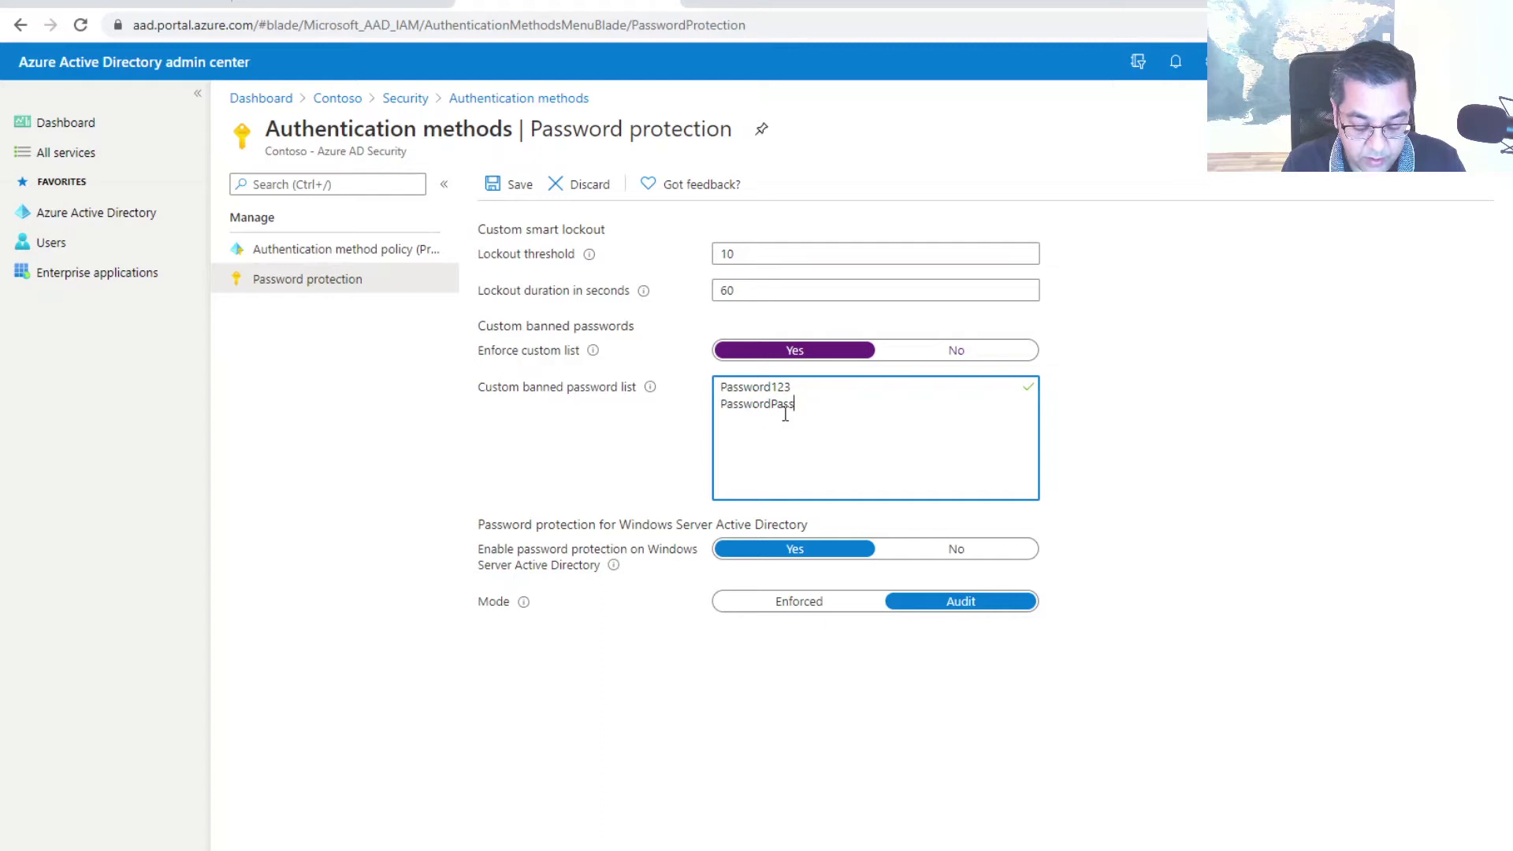
pyautogui.press('Return')
pyautogui.write('Admin')
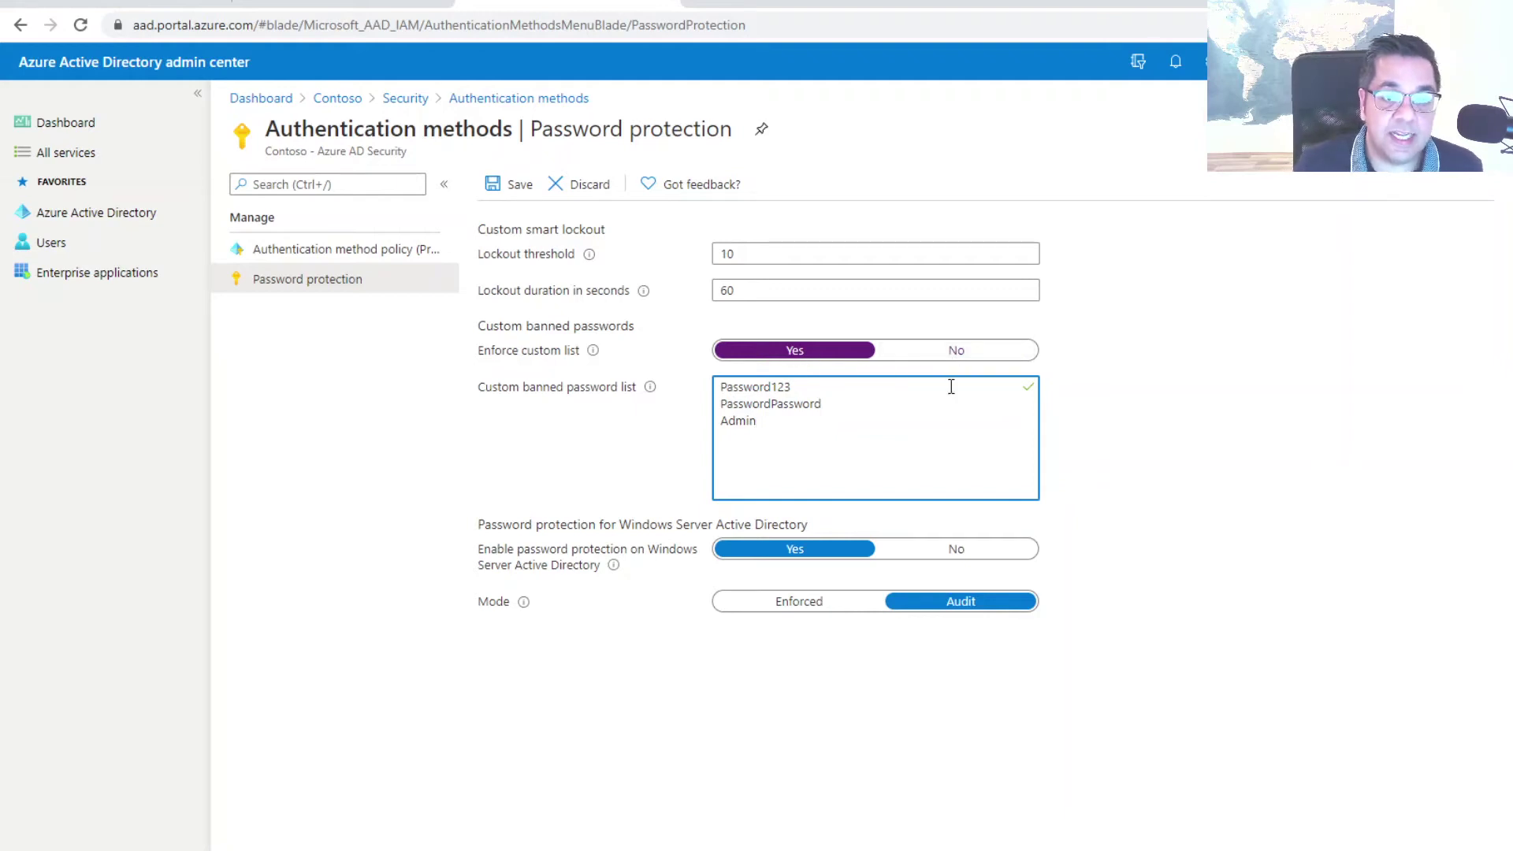
pyautogui.click(1016, 353)
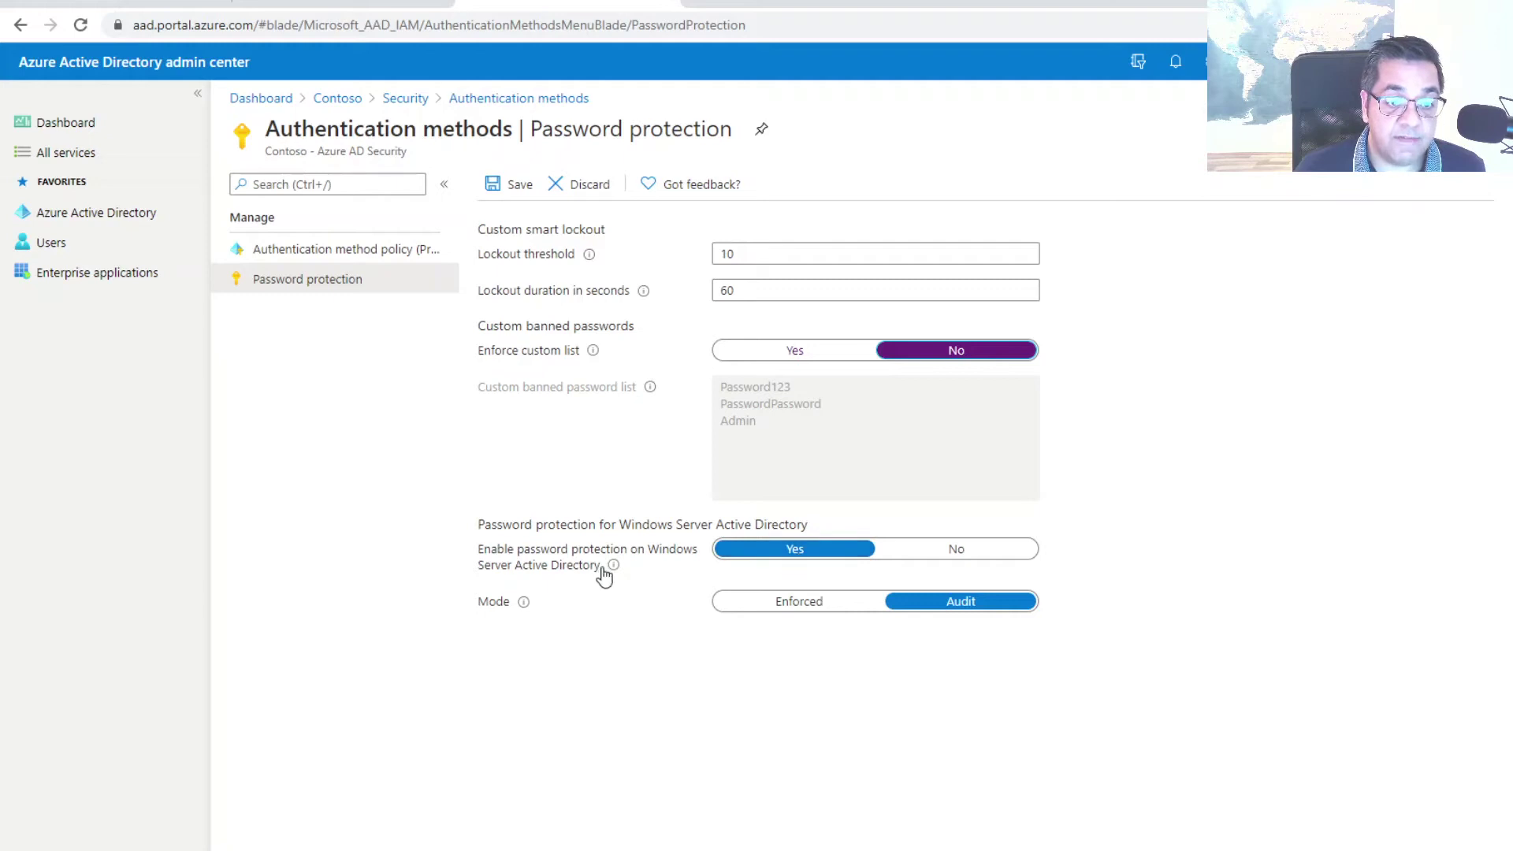
# Switch Mode to Enforced and back to Audit, then discard the password protection changes
pyautogui.moveTo(614, 566)
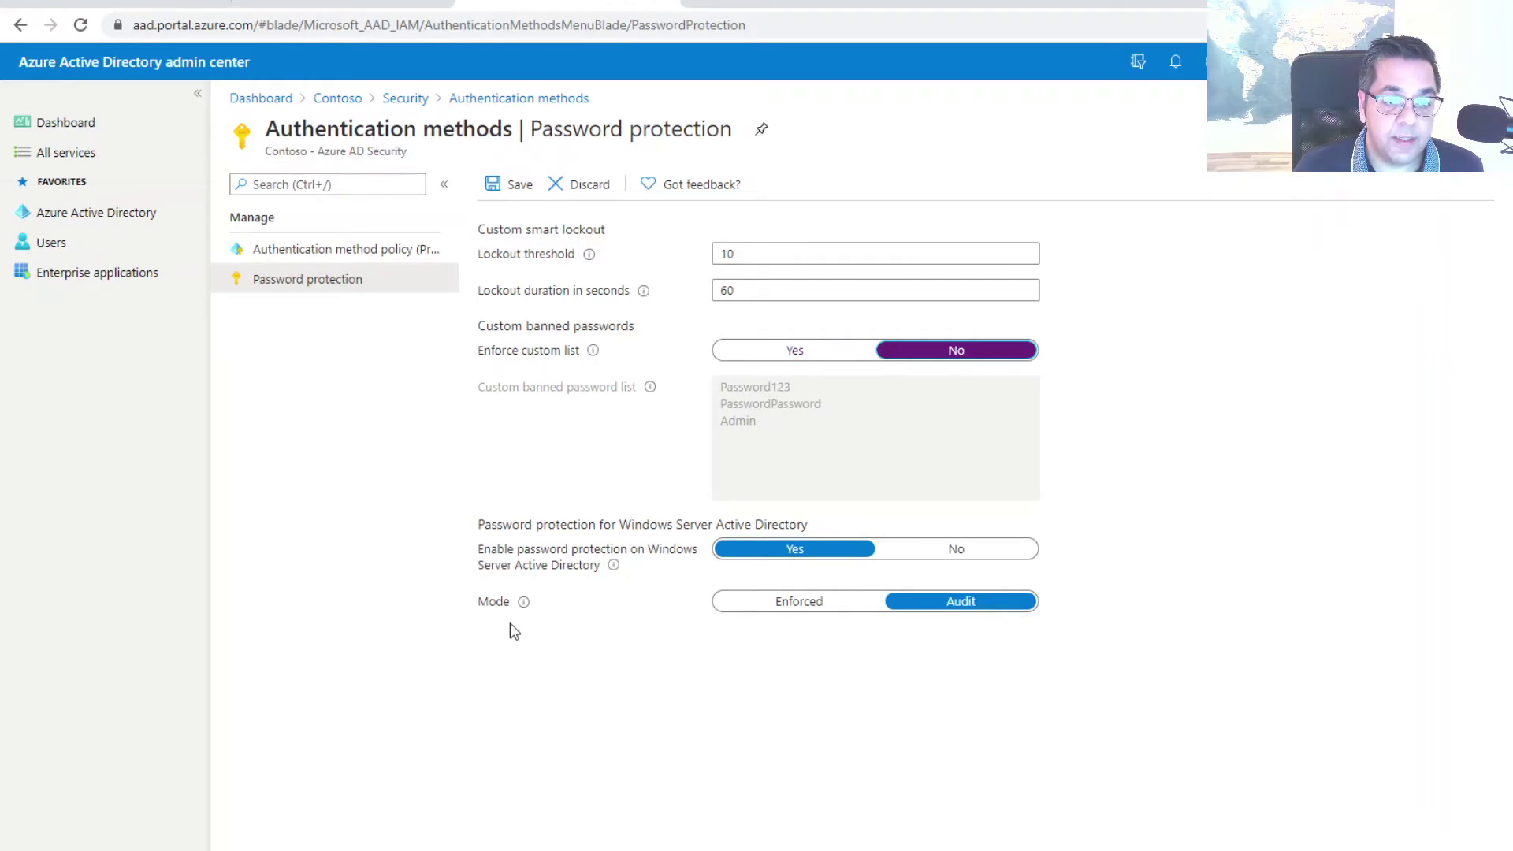
pyautogui.moveTo(523, 603)
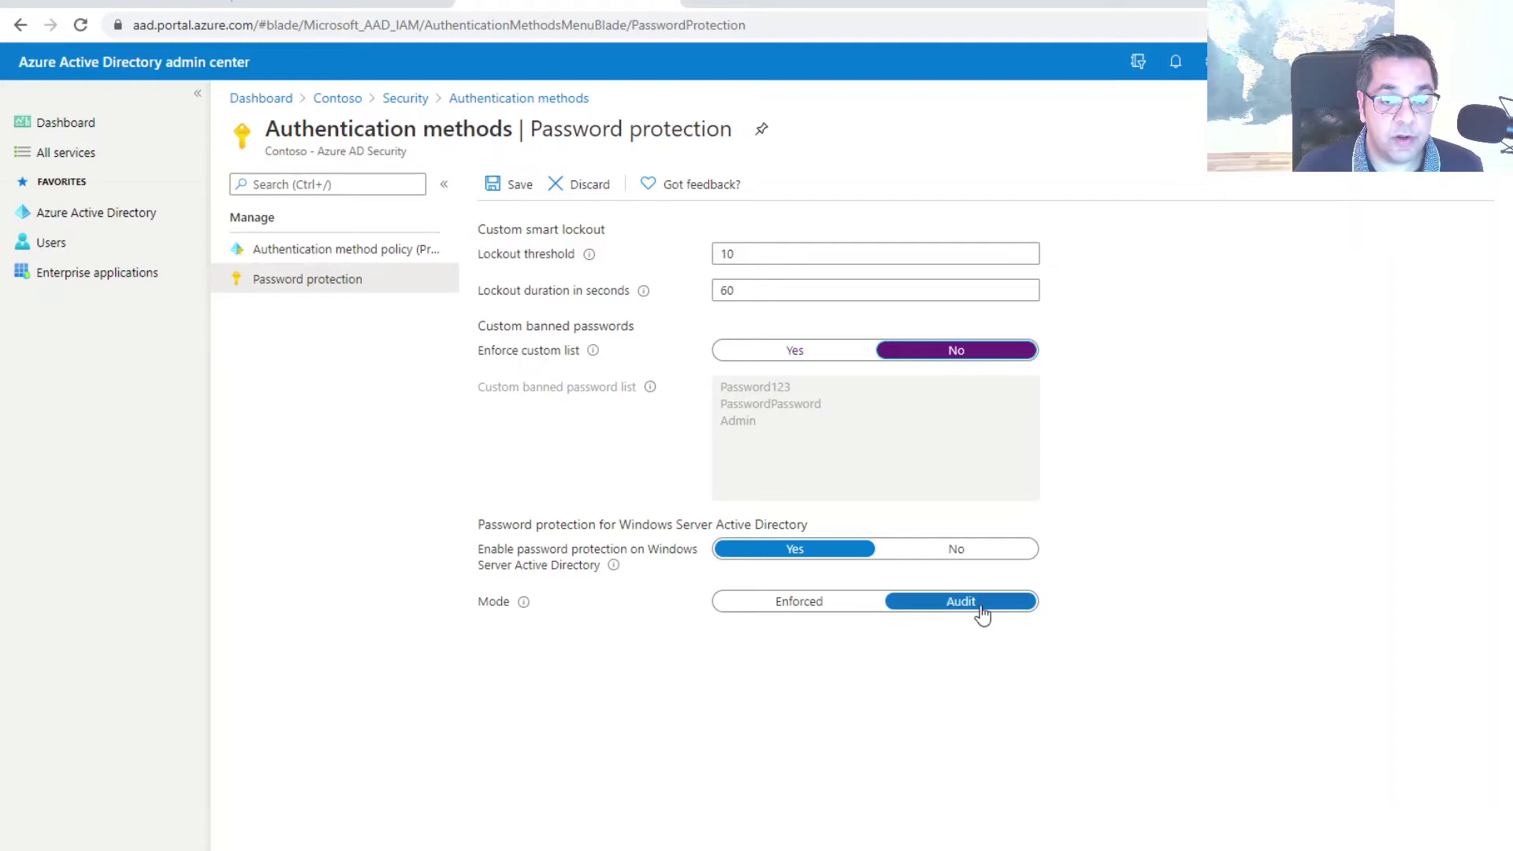
pyautogui.click(808, 605)
pyautogui.click(965, 608)
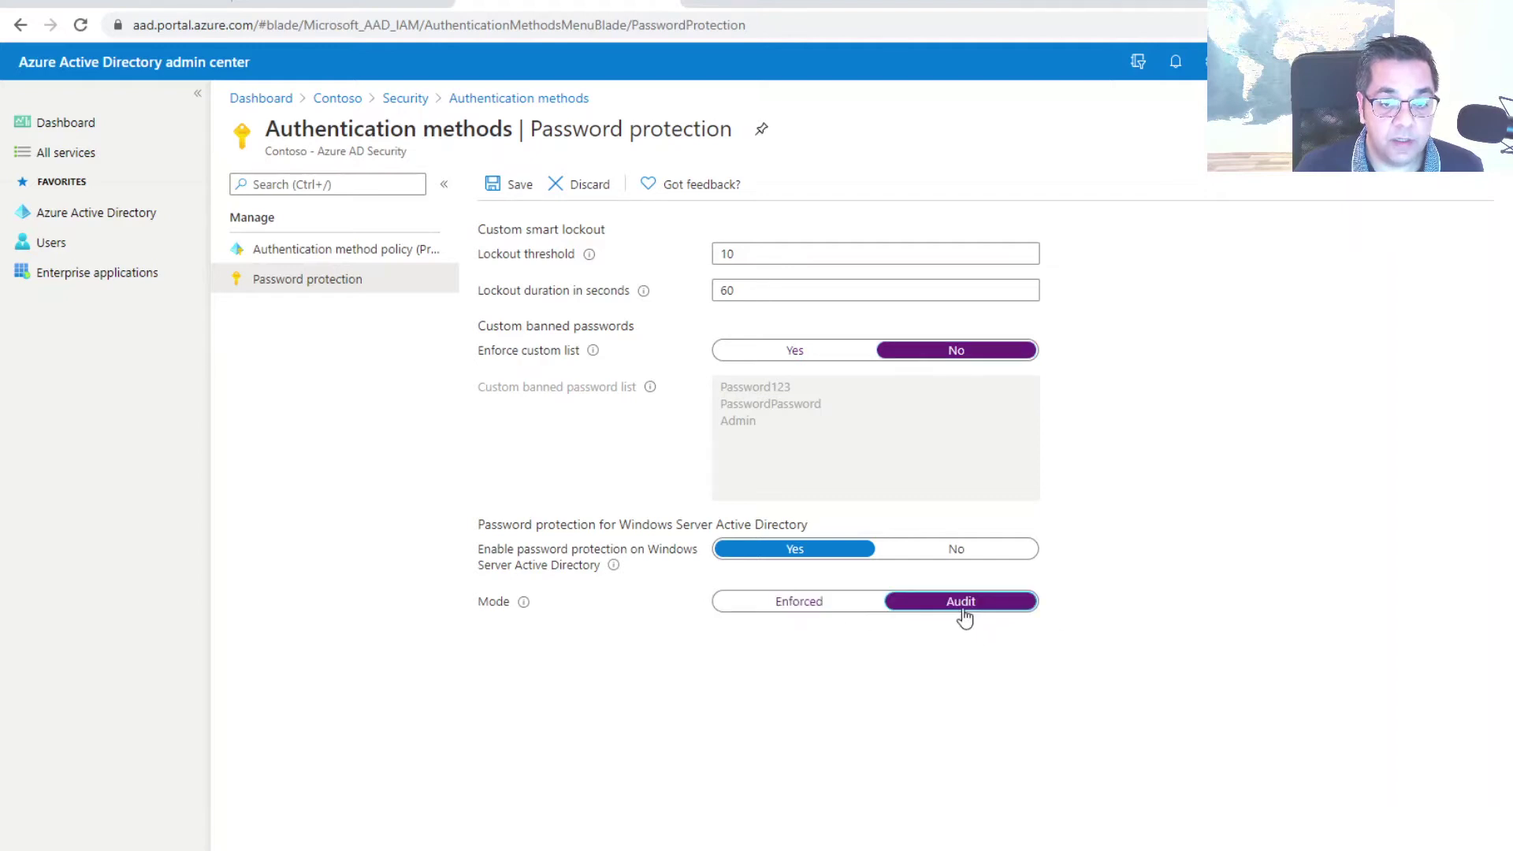
pyautogui.click(582, 190)
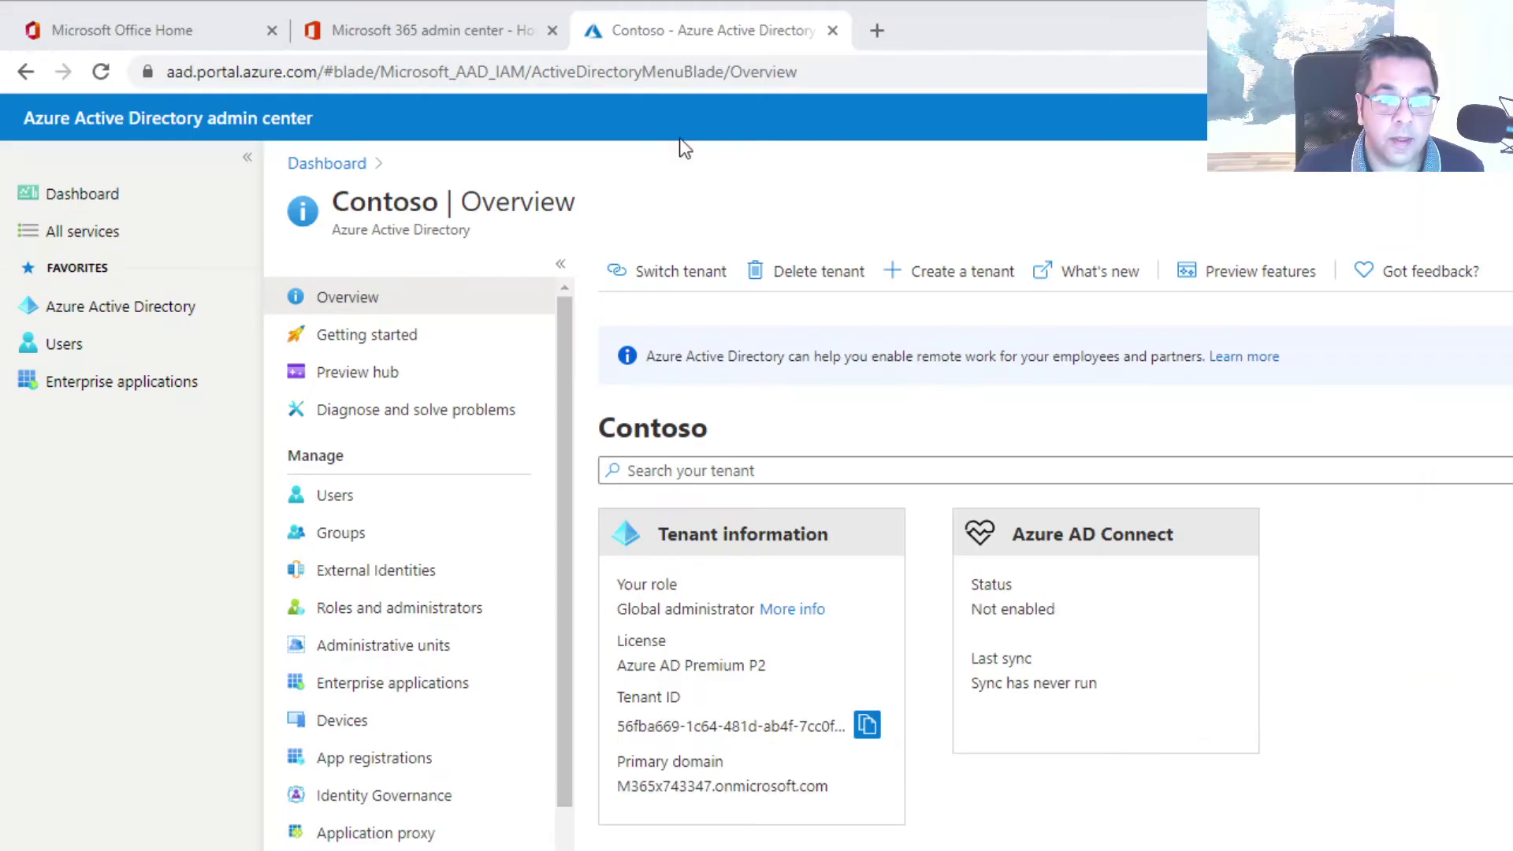
# Open Security from the directory menu and go to its empty Named locations page
pyautogui.click(721, 41)
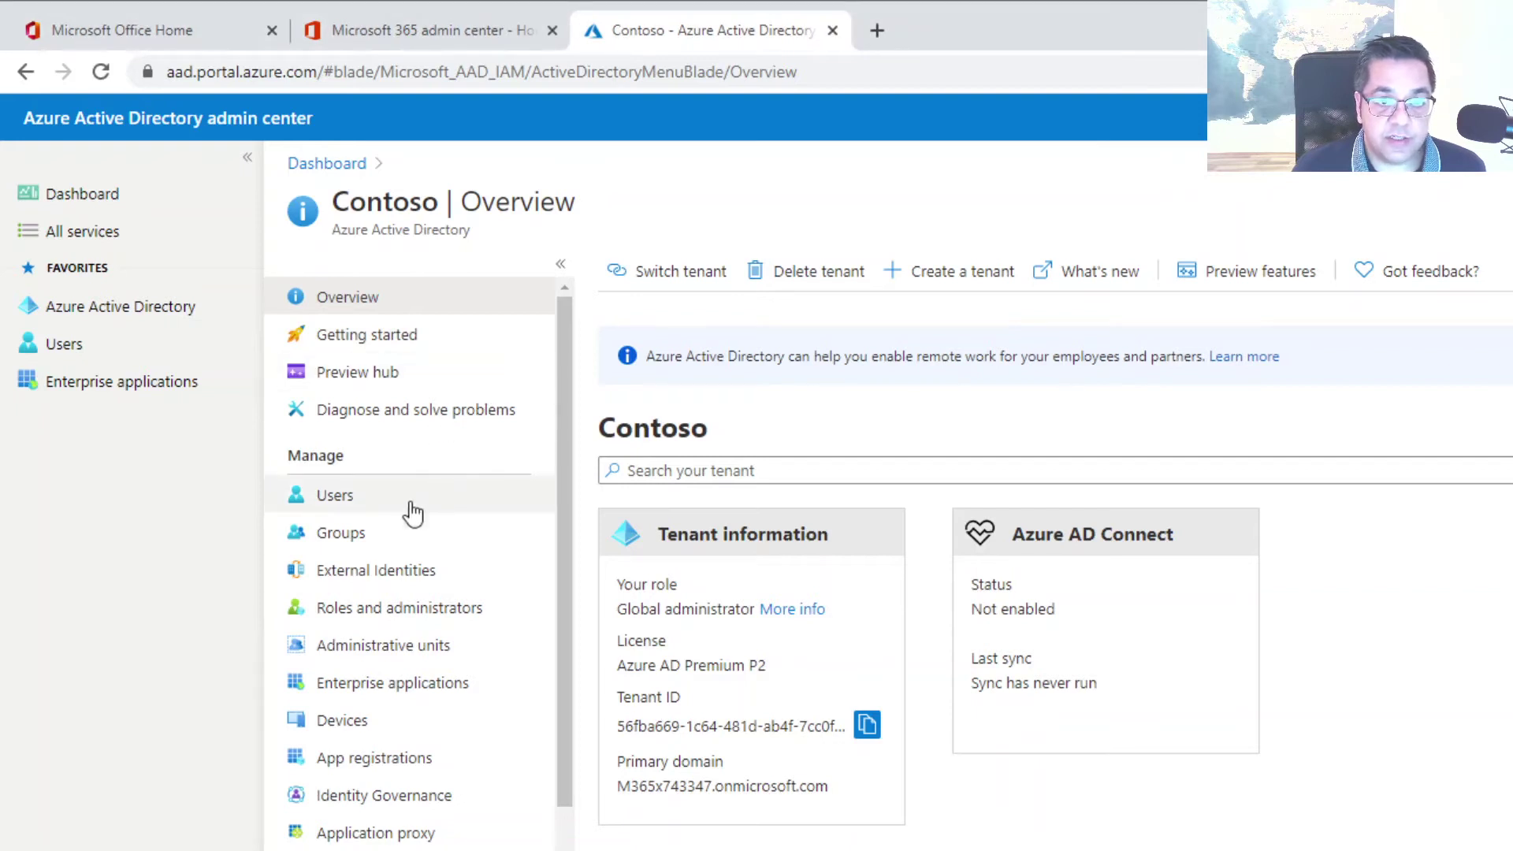
pyautogui.scroll(-3, 406, 544)
pyautogui.scroll(-2, 406, 548)
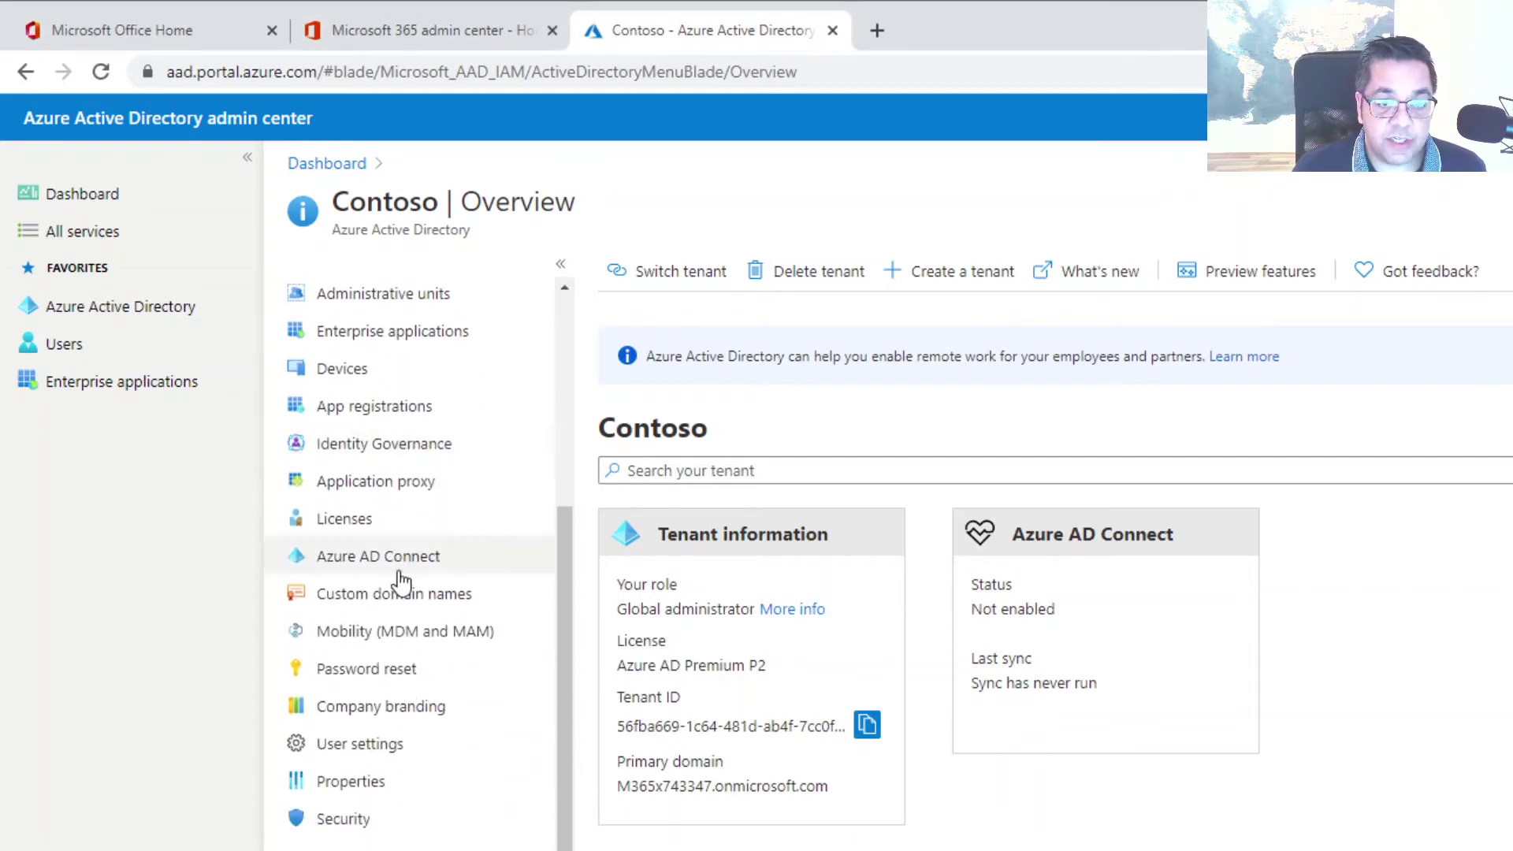
pyautogui.click(341, 821)
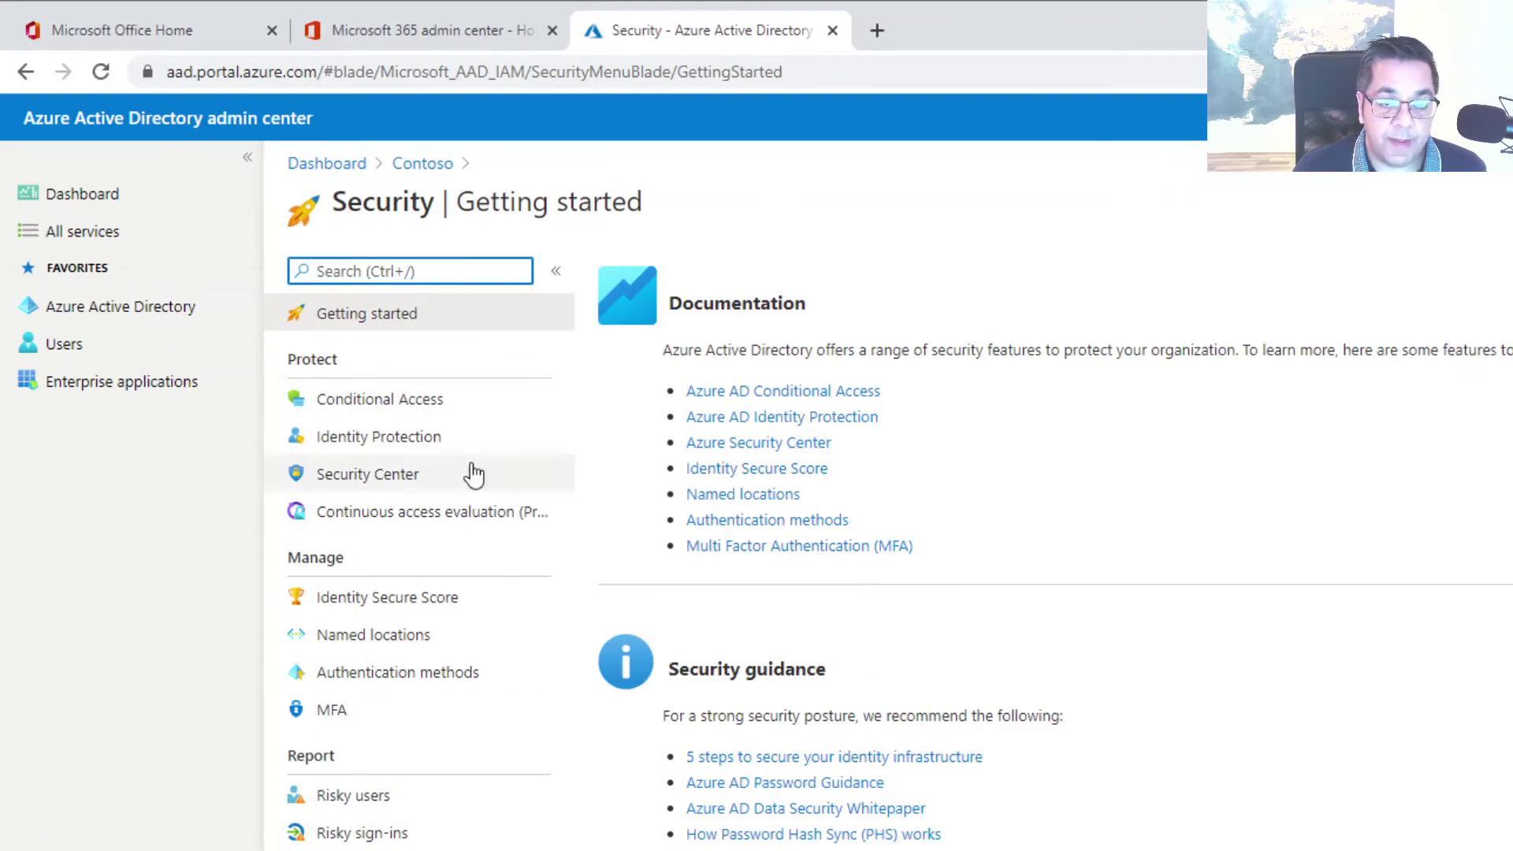
pyautogui.click(341, 652)
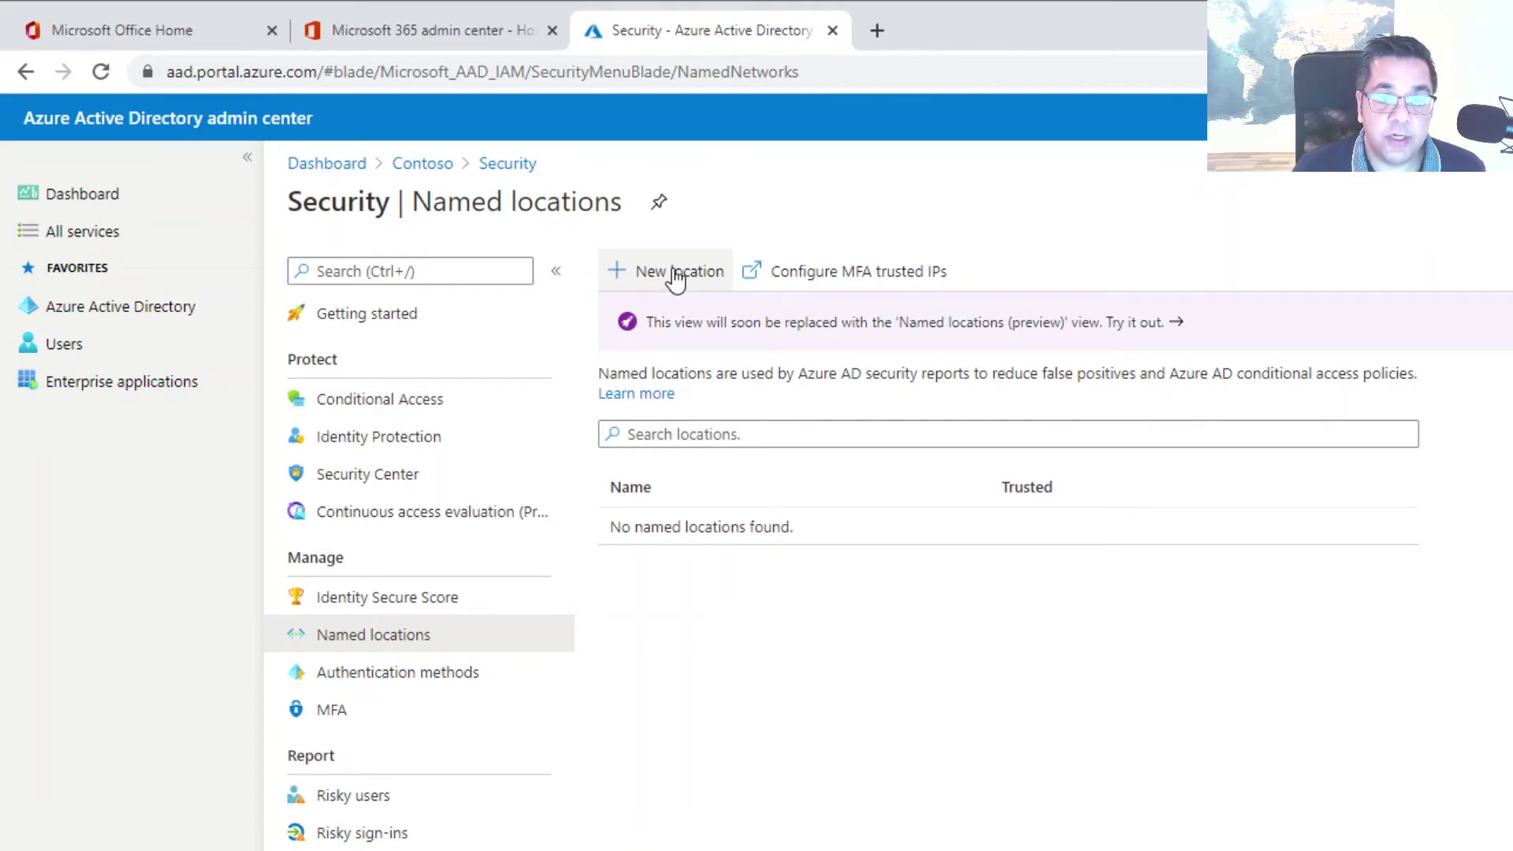
# Start a named location 'Test Office' with IP range 99.99.99.99/27, then switch it to Countries/Regions
pyautogui.click(675, 277)
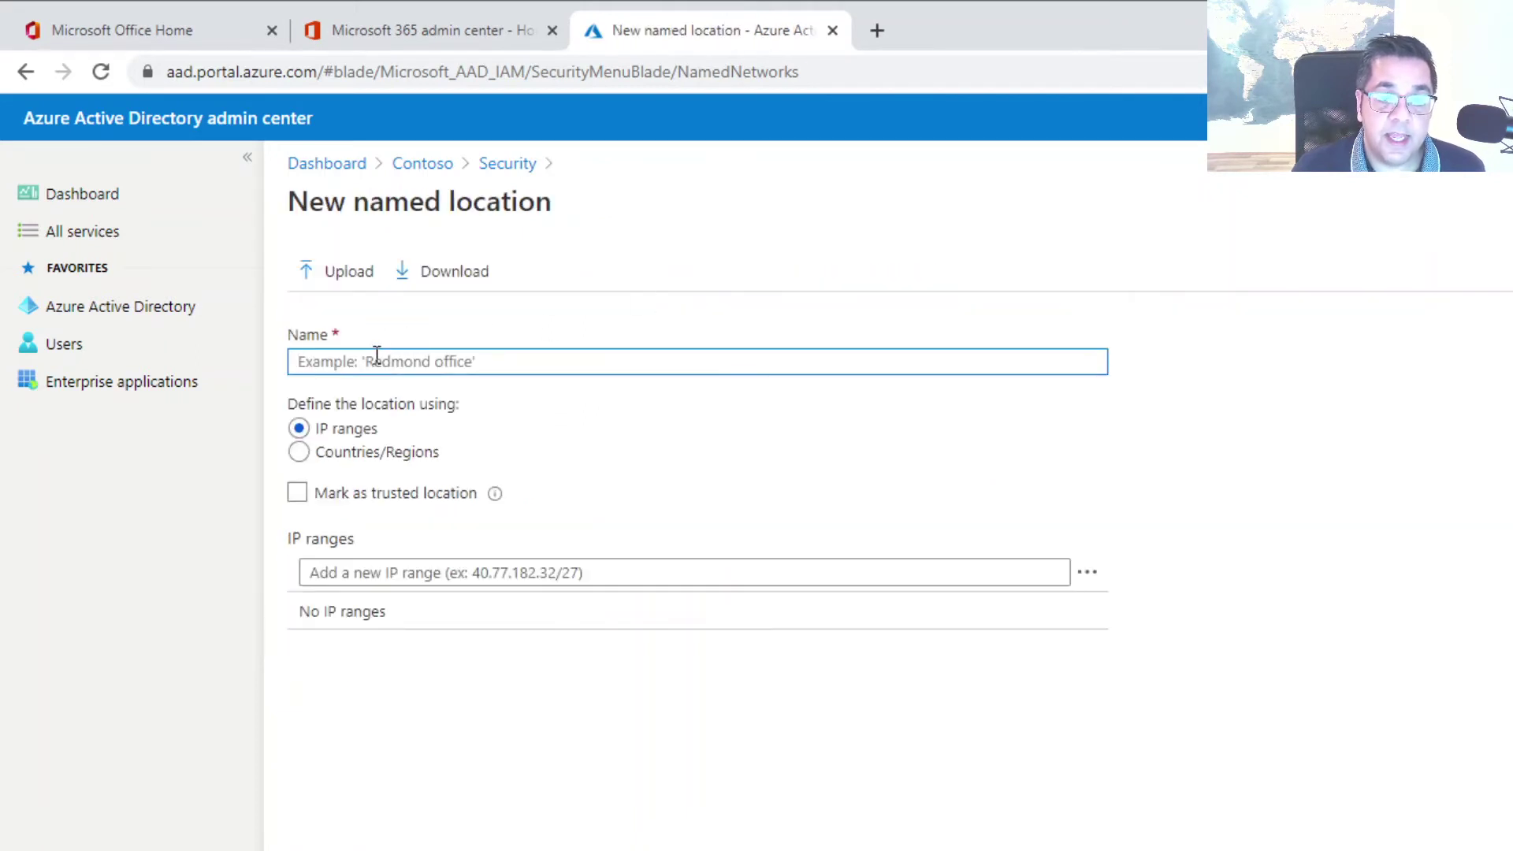
pyautogui.write('Test Office')
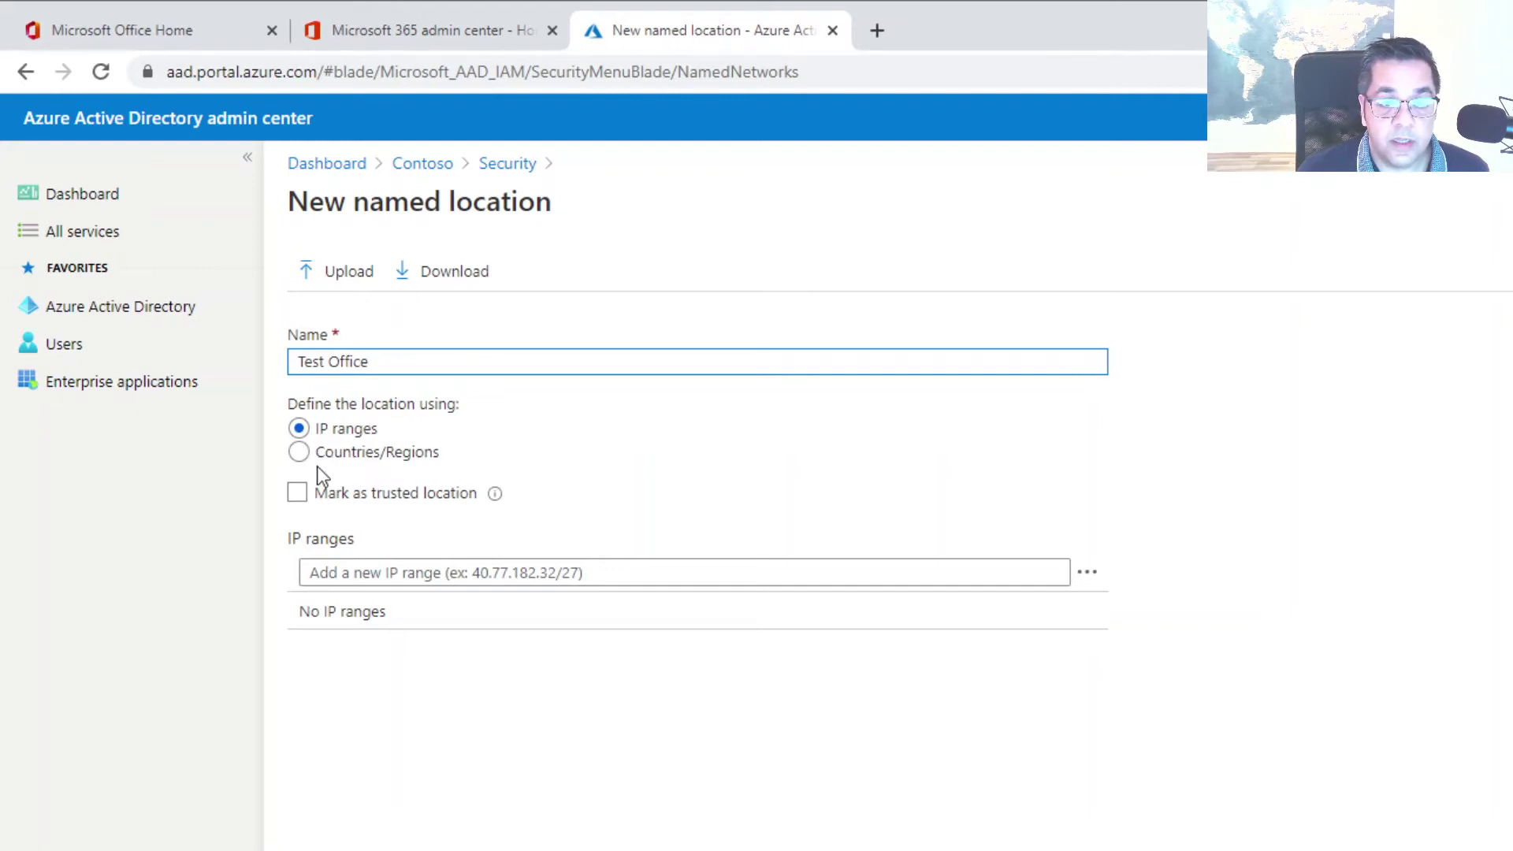
pyautogui.click(384, 573)
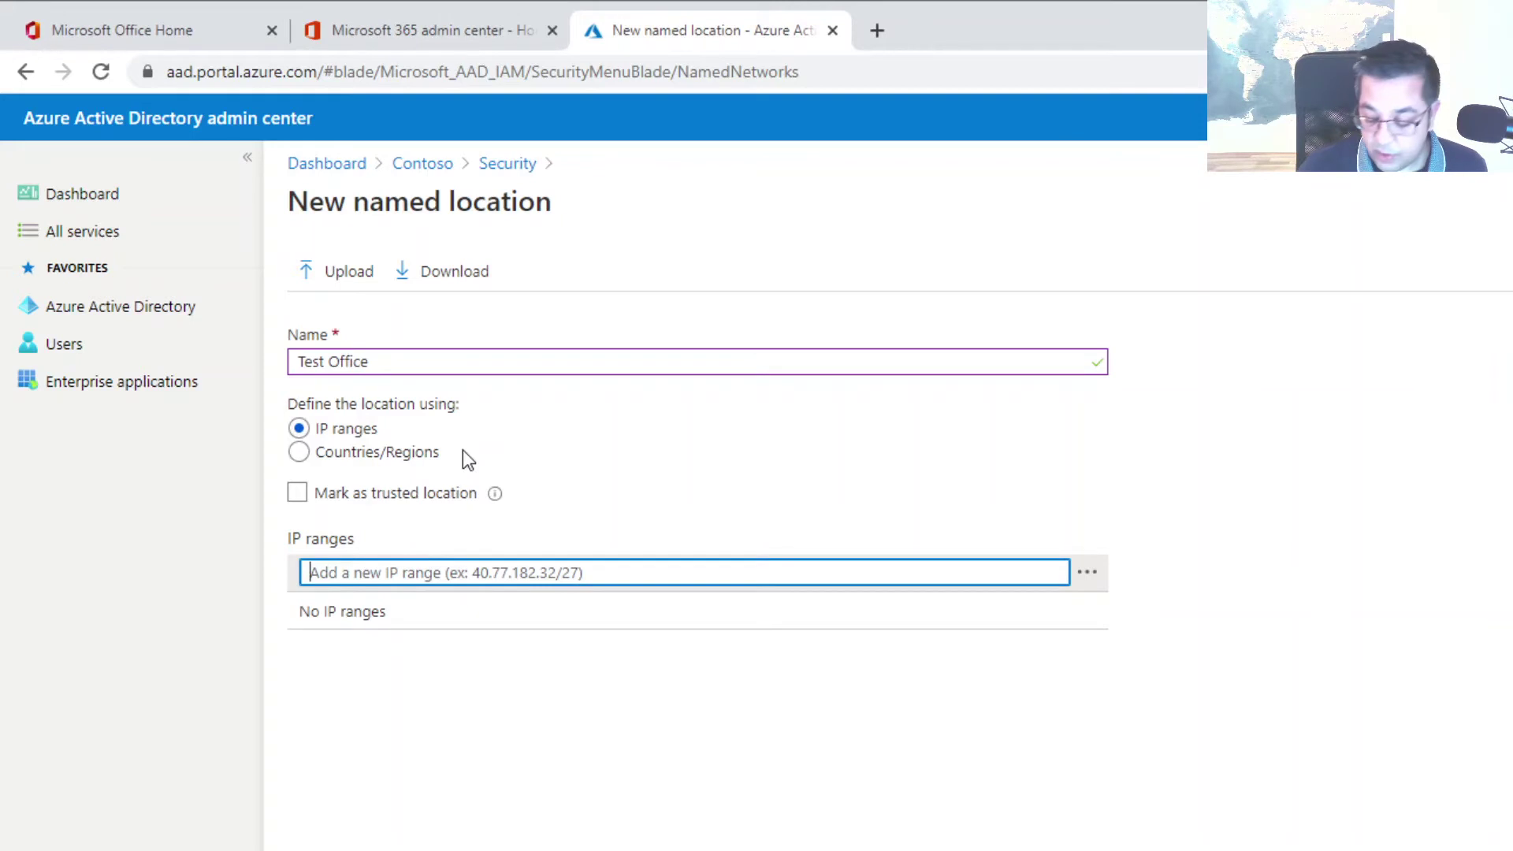
pyautogui.write('8')
pyautogui.press('BackSpace')
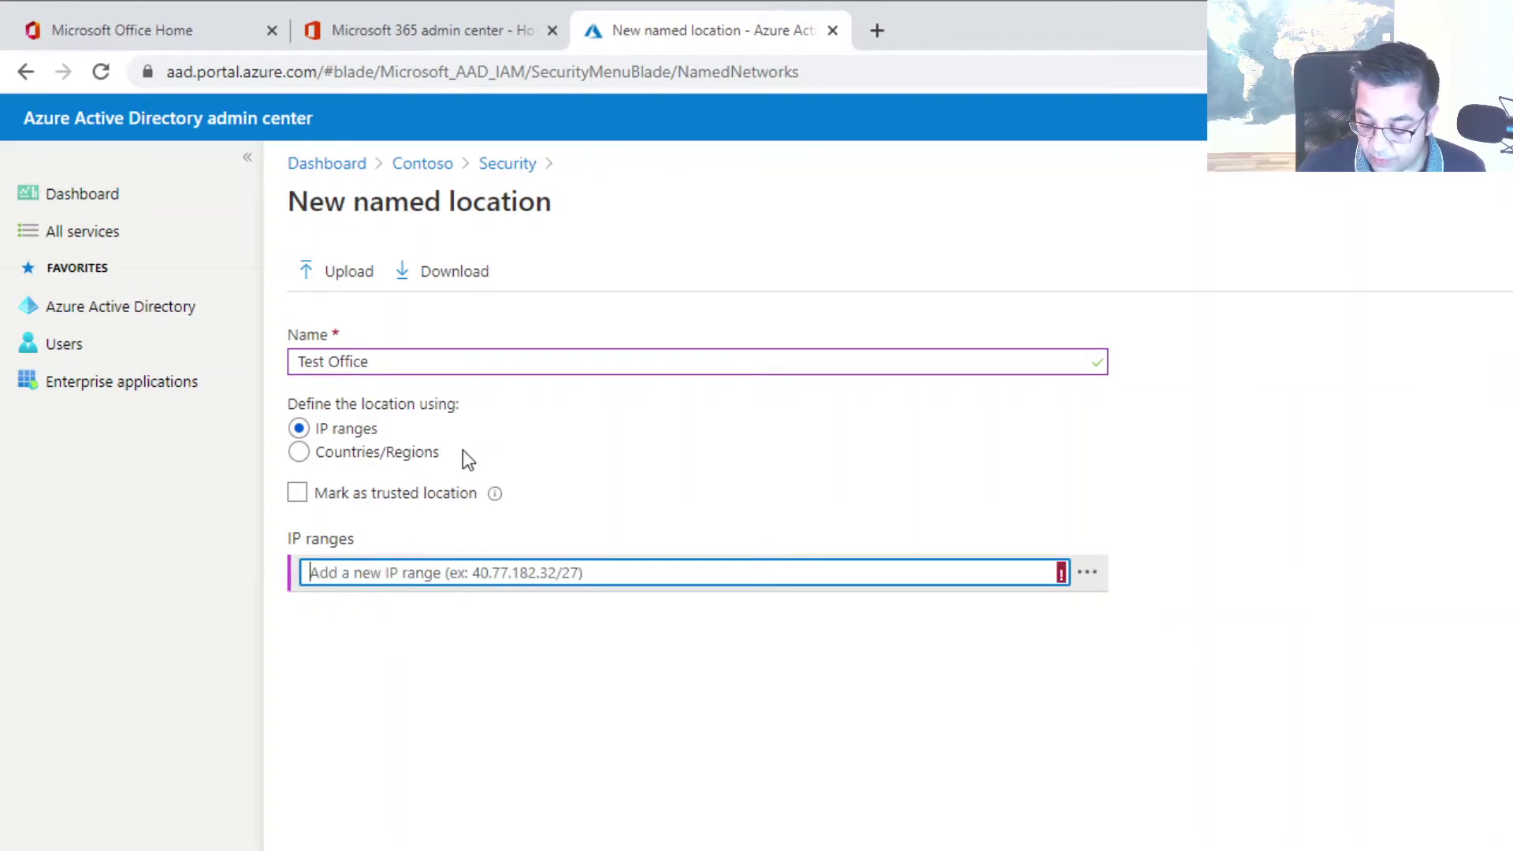
pyautogui.write('99.99.99.')
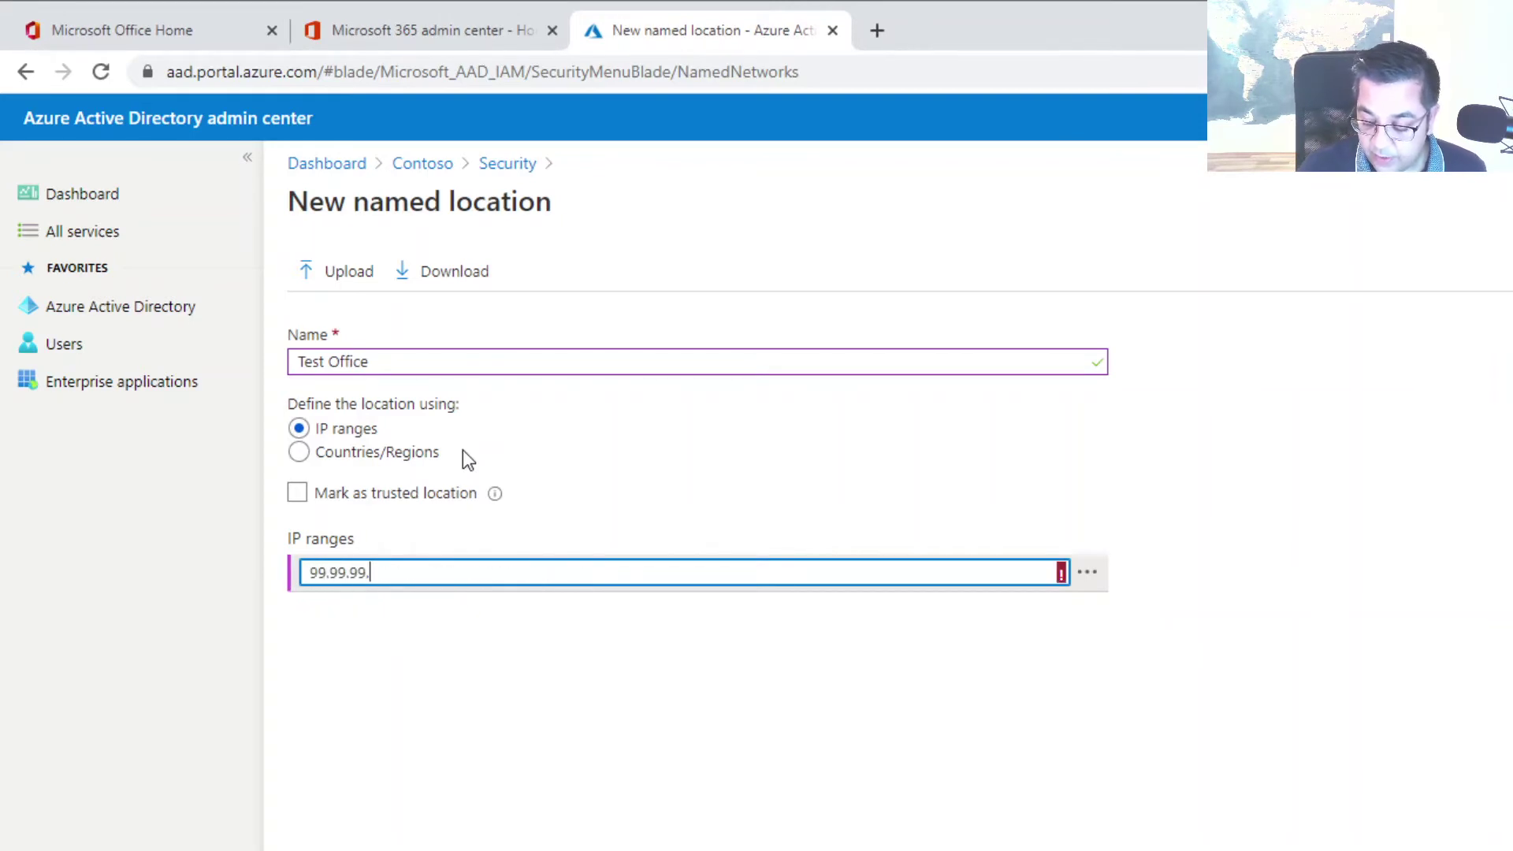
pyautogui.write('99')
pyautogui.write('/27')
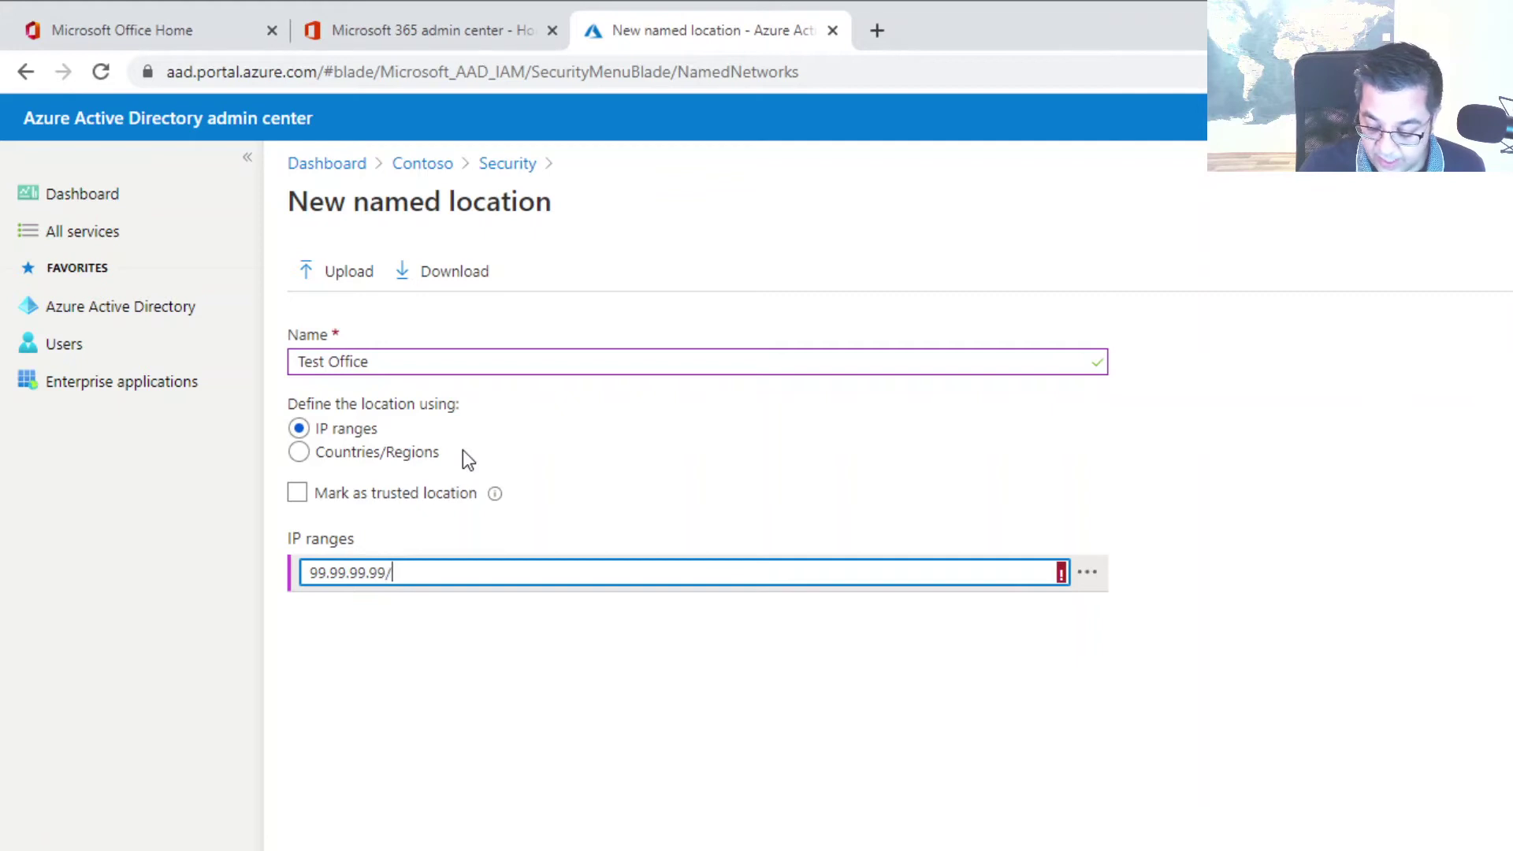
pyautogui.press('BackSpace')
pyautogui.press('BackSpace')
pyautogui.press('BackSpace')
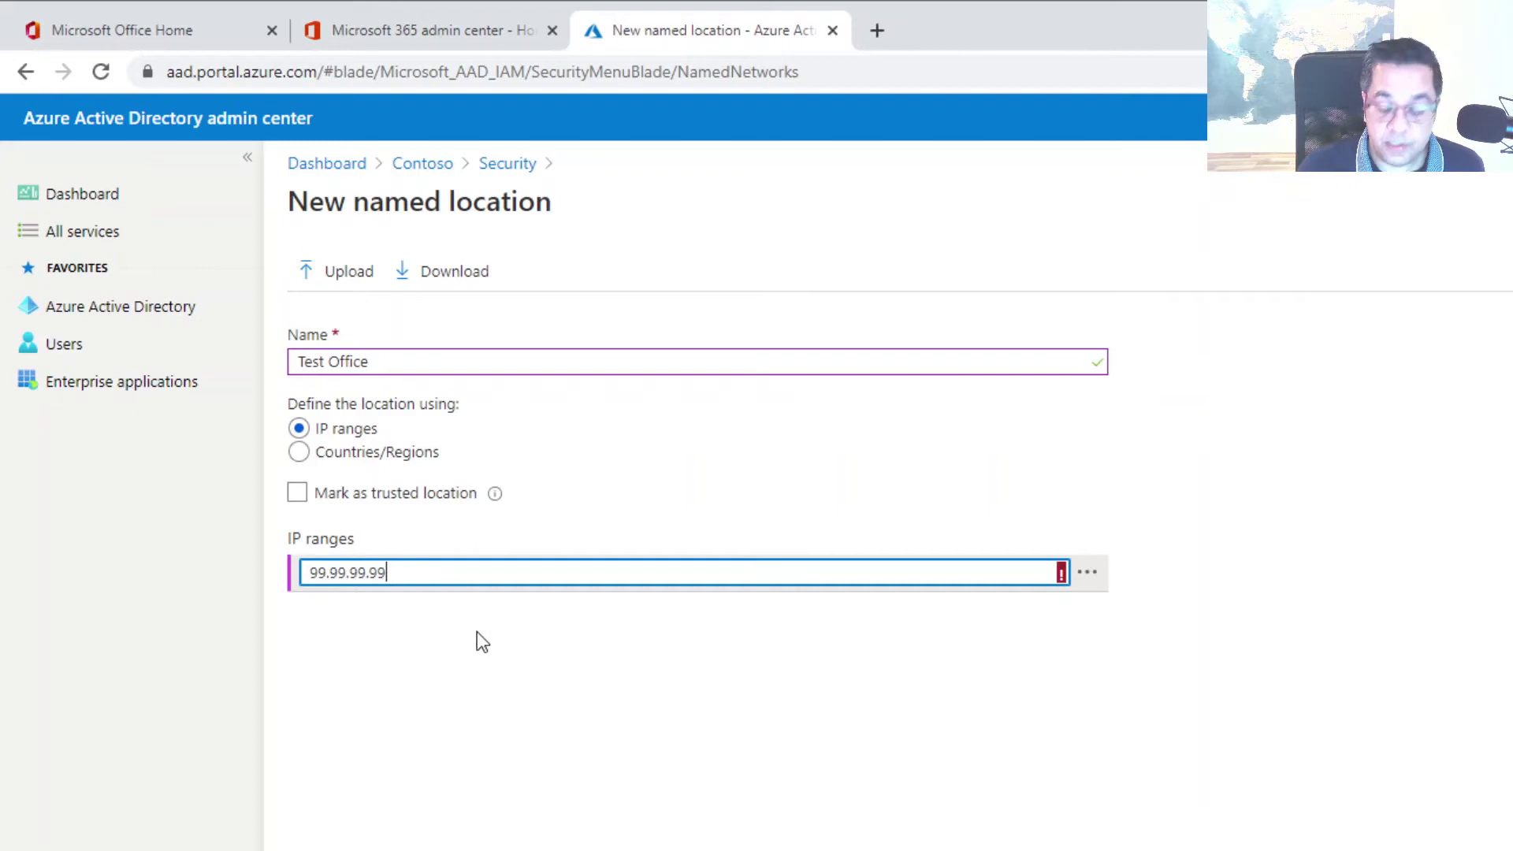
pyautogui.write('/27')
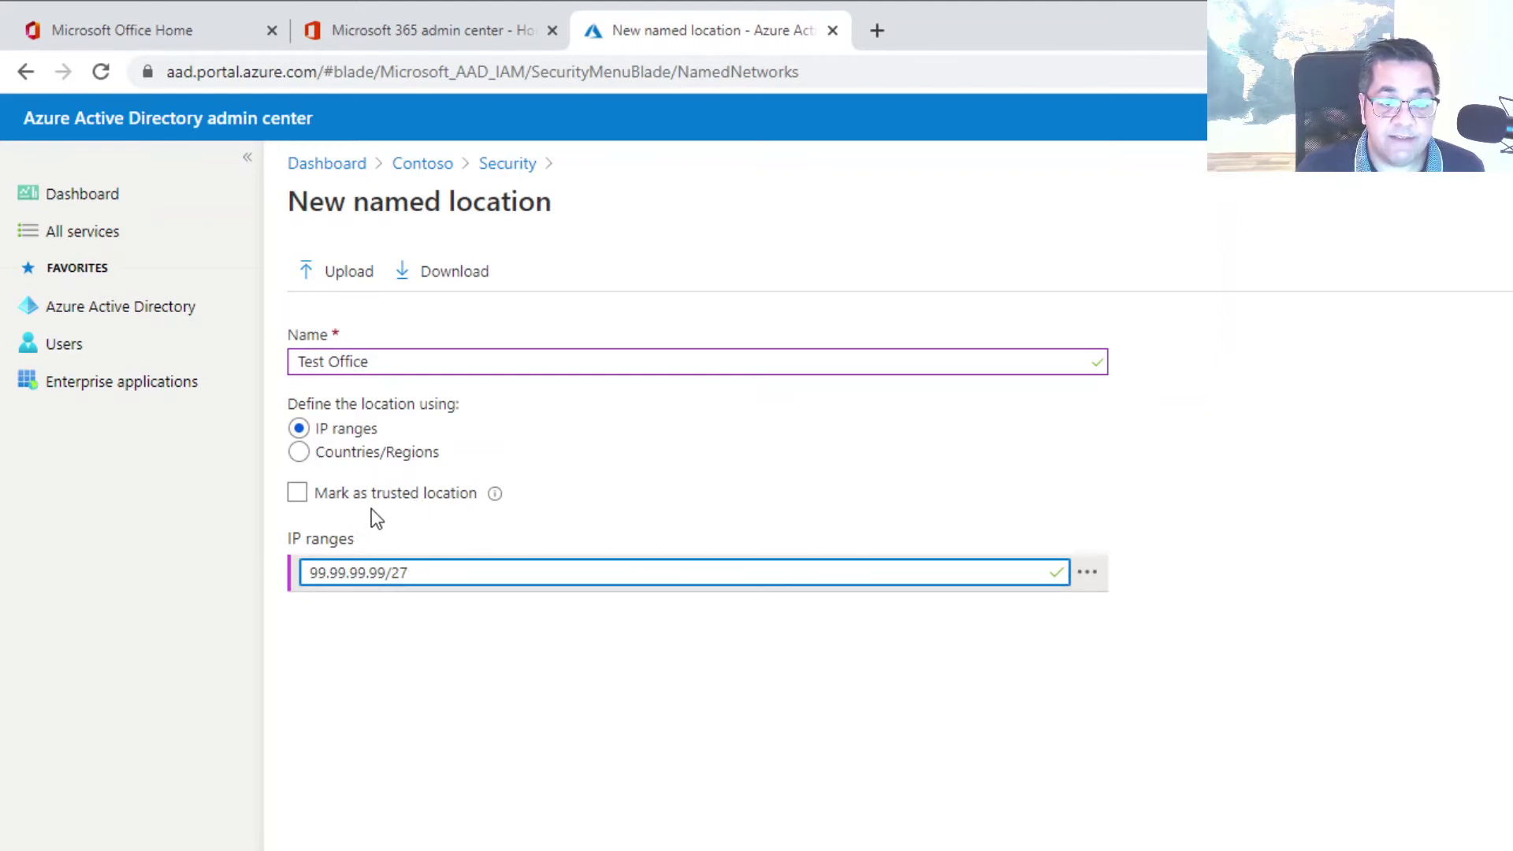
pyautogui.moveTo(497, 498)
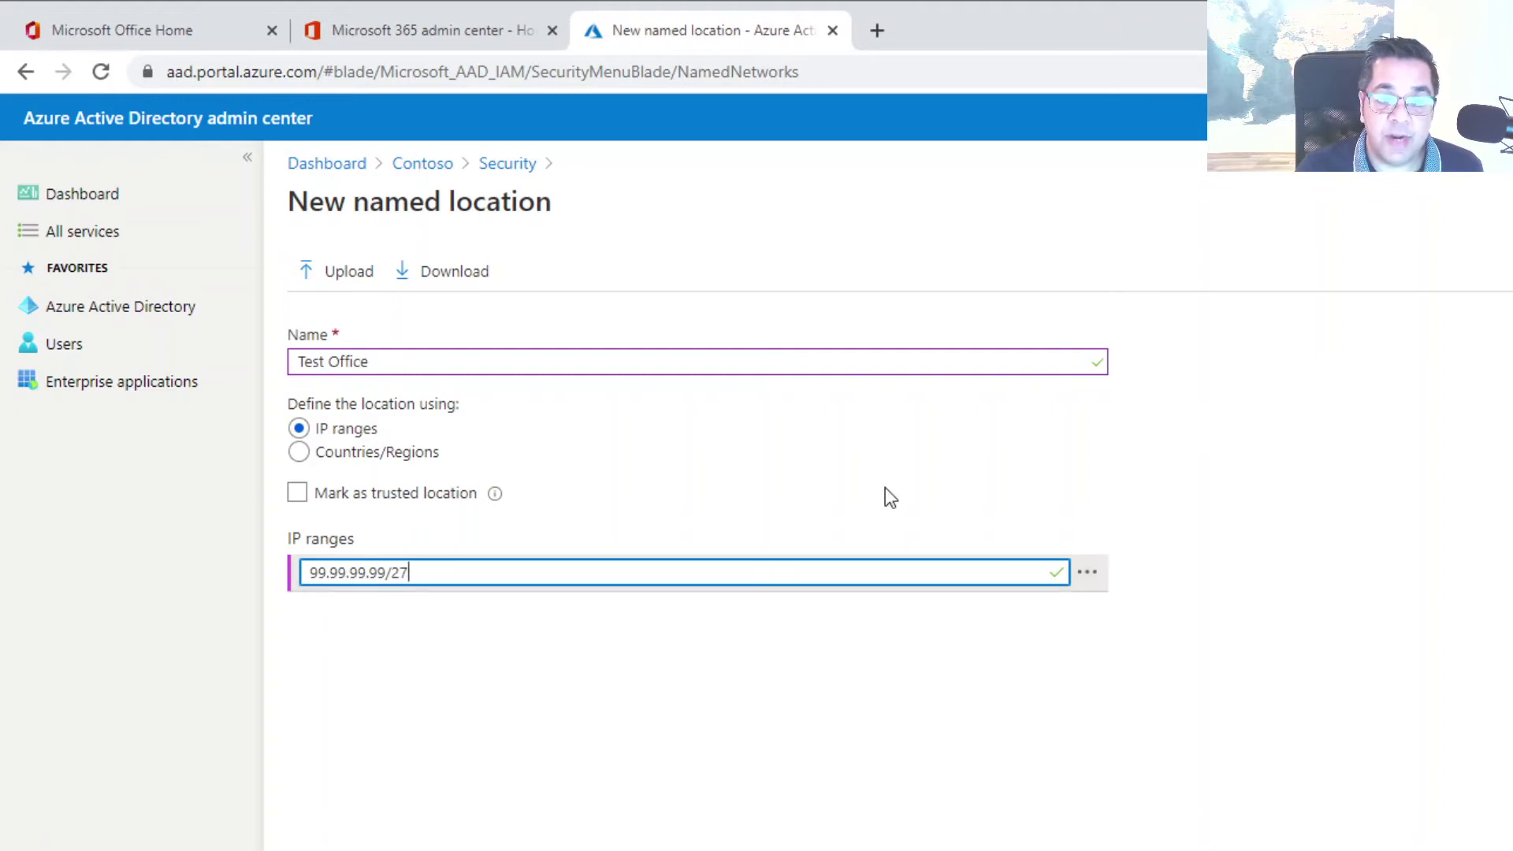
pyautogui.click(299, 452)
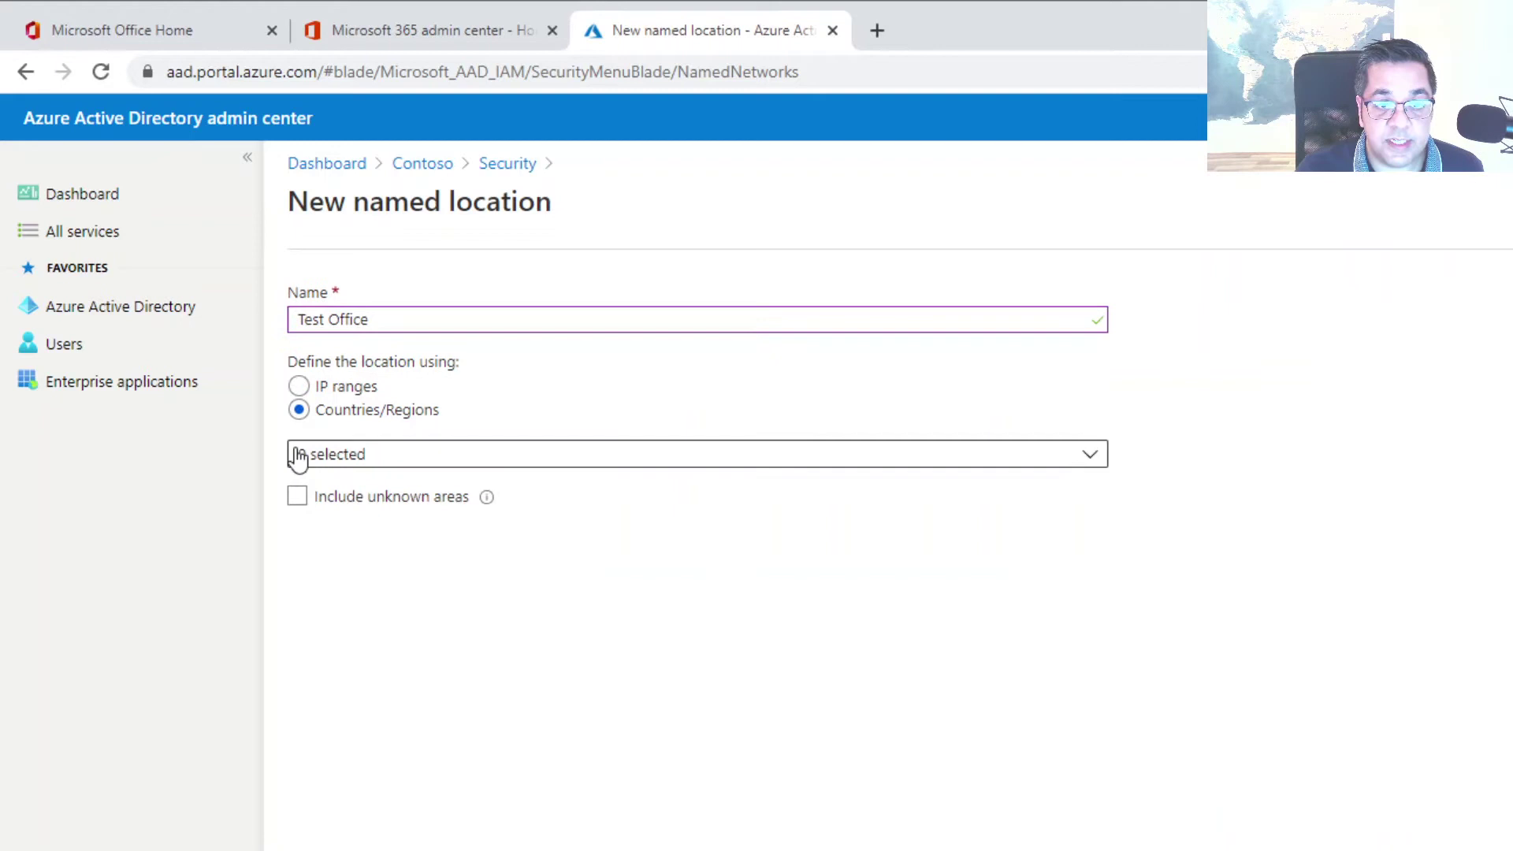
# Choose United Kingdom as the location's country
pyautogui.click(550, 455)
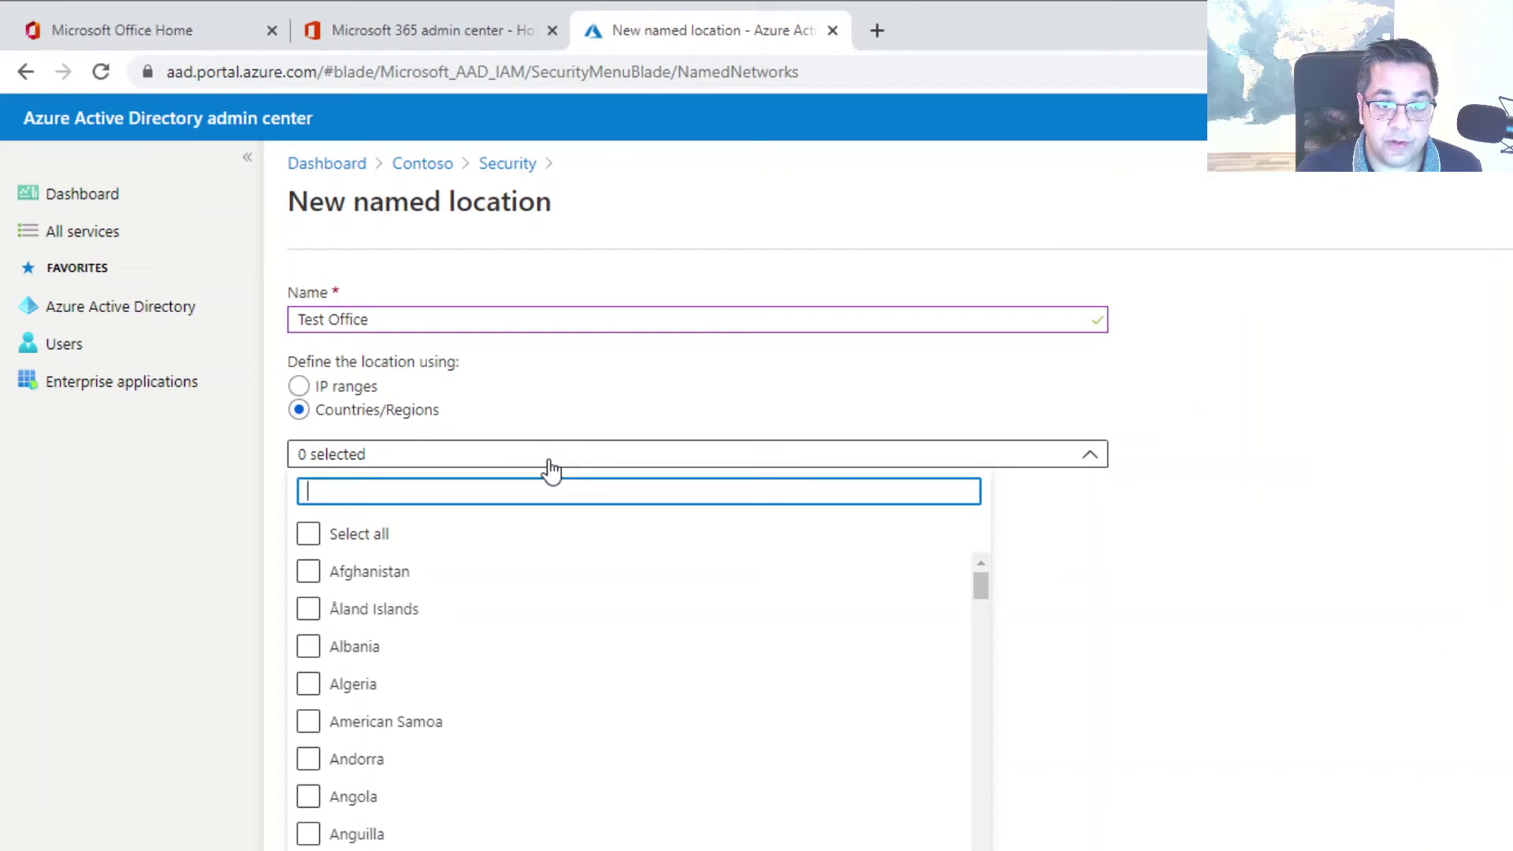
pyautogui.write('unit')
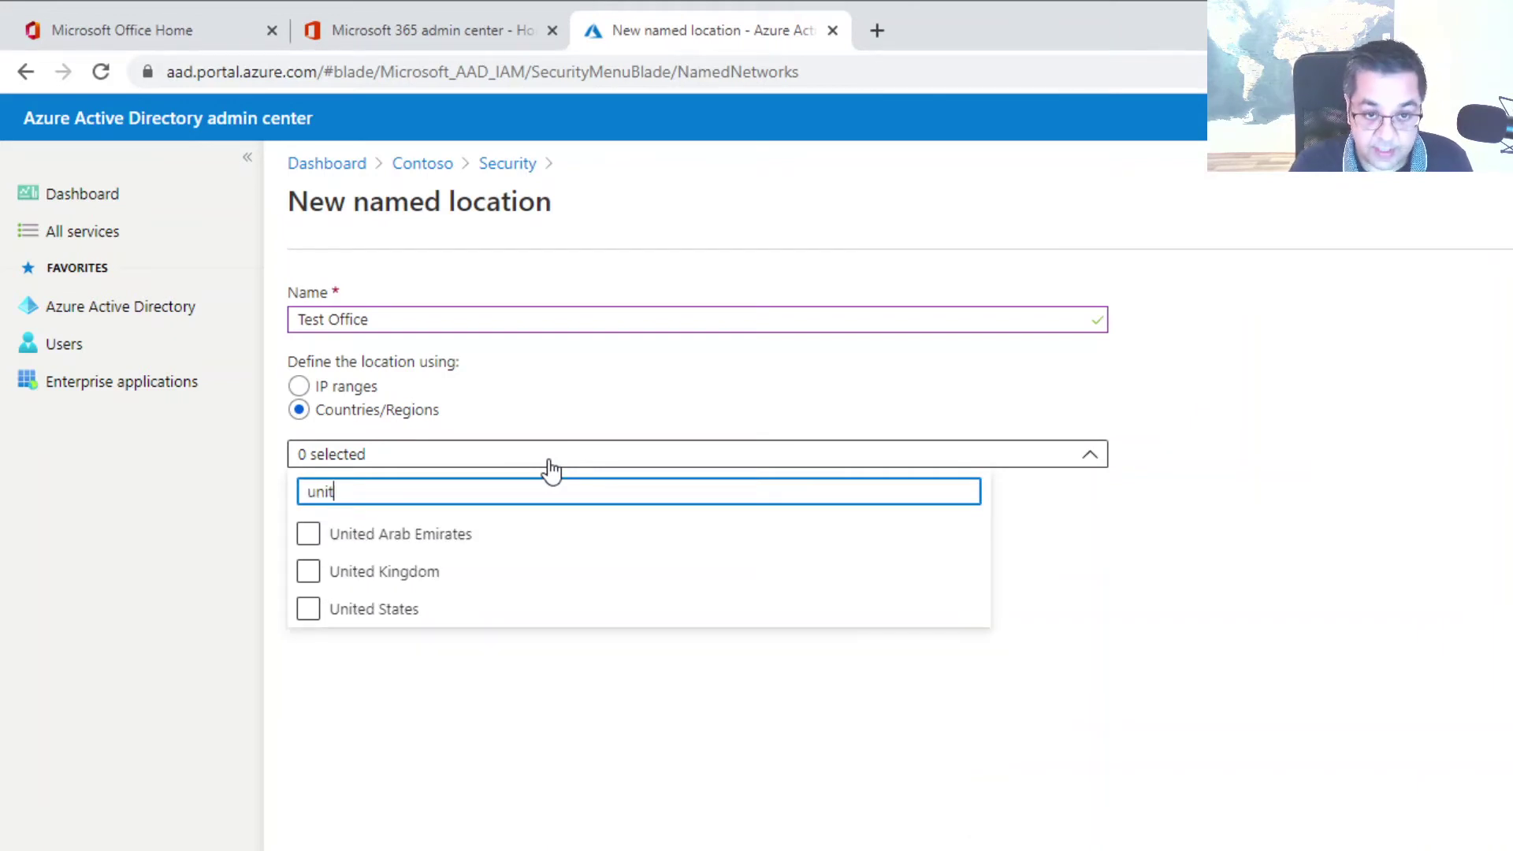
pyautogui.click(310, 573)
pyautogui.click(447, 722)
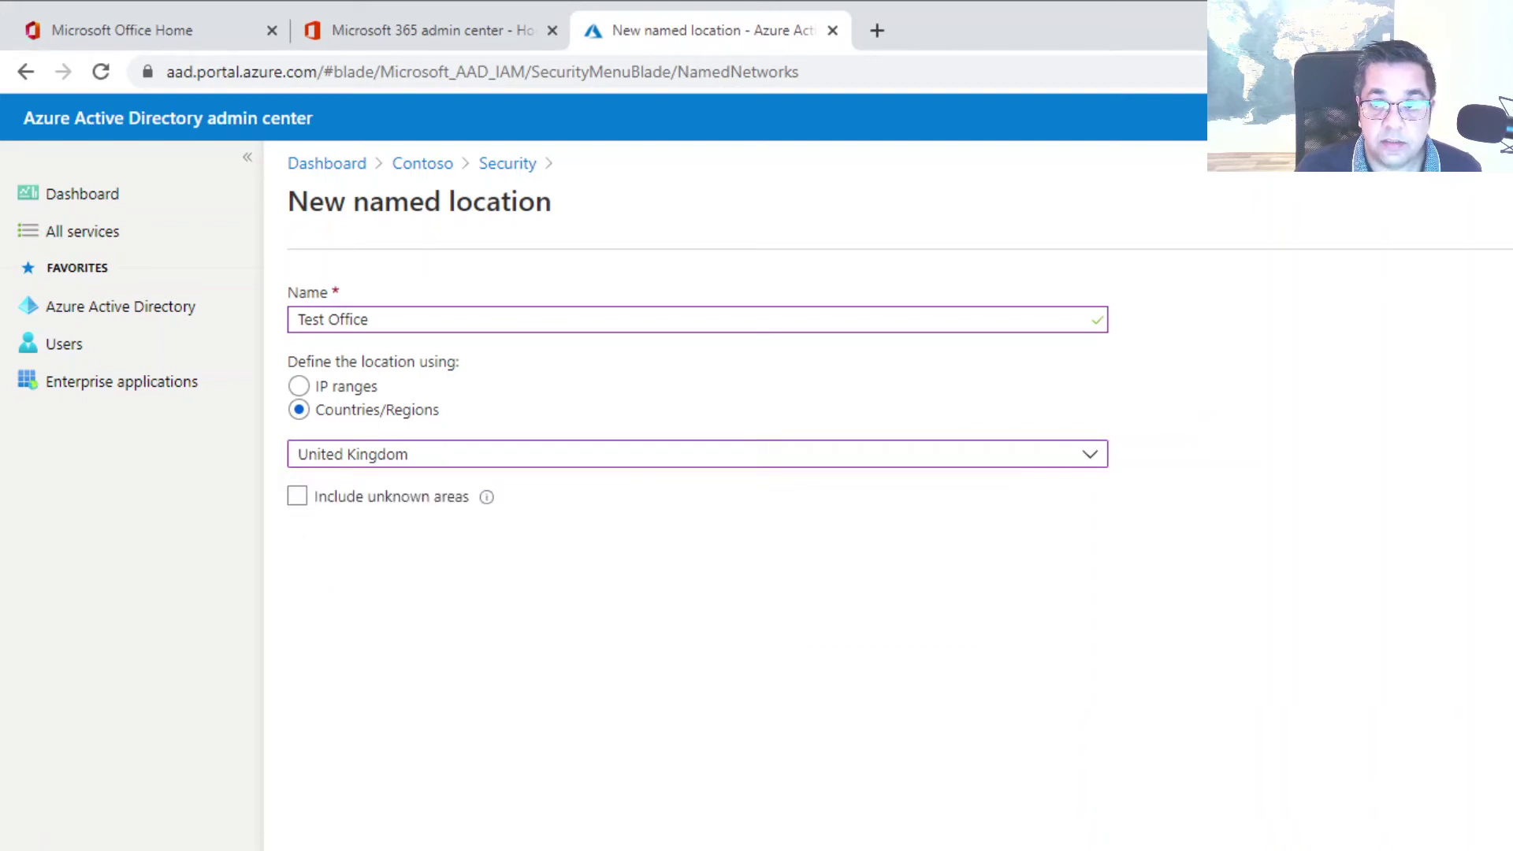
# Discard the unsaved Test Office location and open the MFA trusted IPs settings
pyautogui.click(1499, 193)
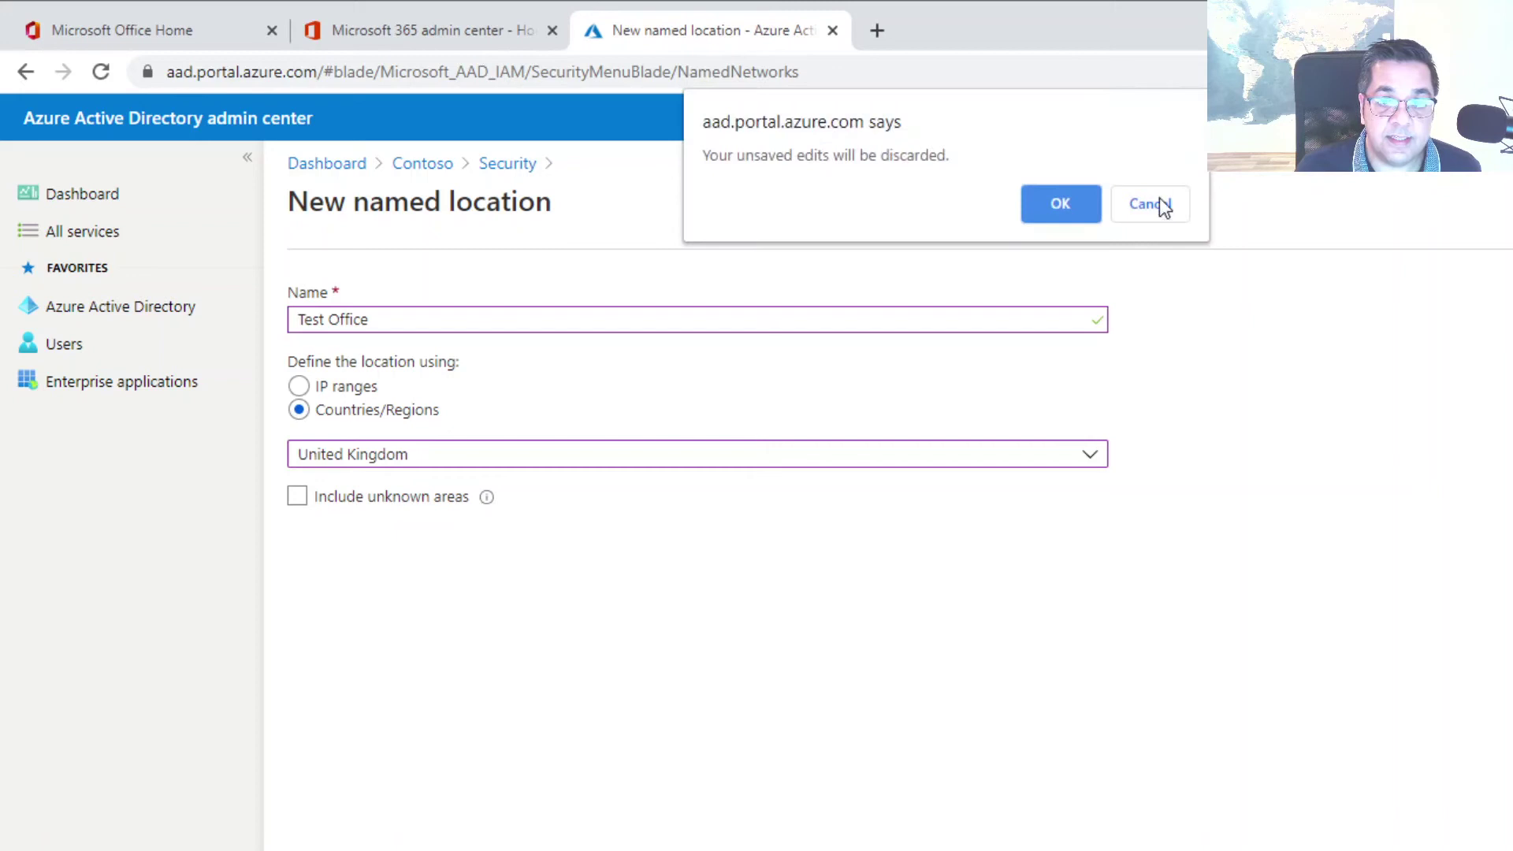
pyautogui.click(1054, 206)
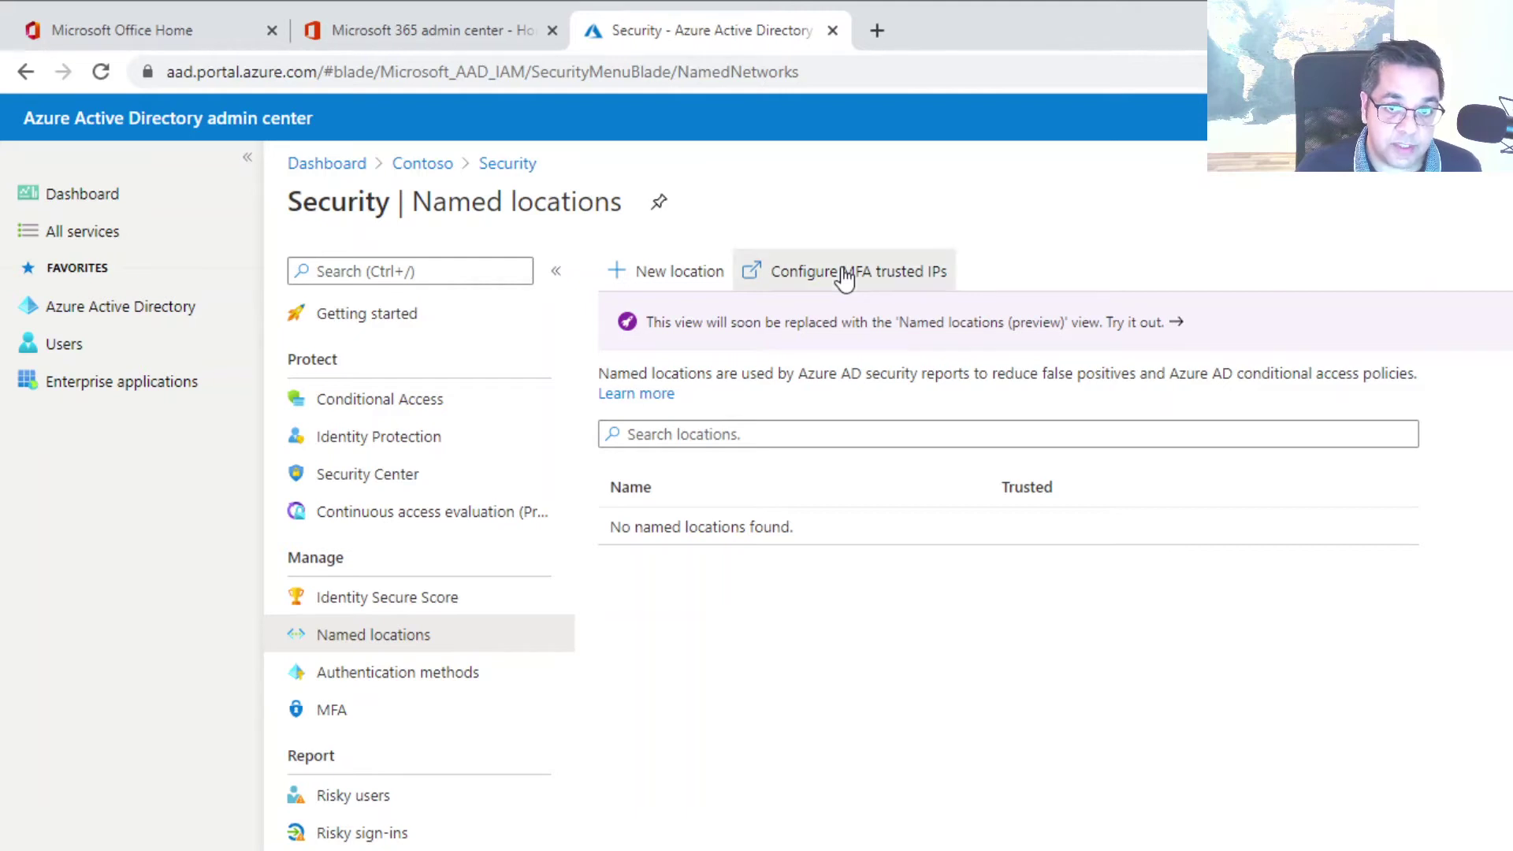
pyautogui.click(844, 276)
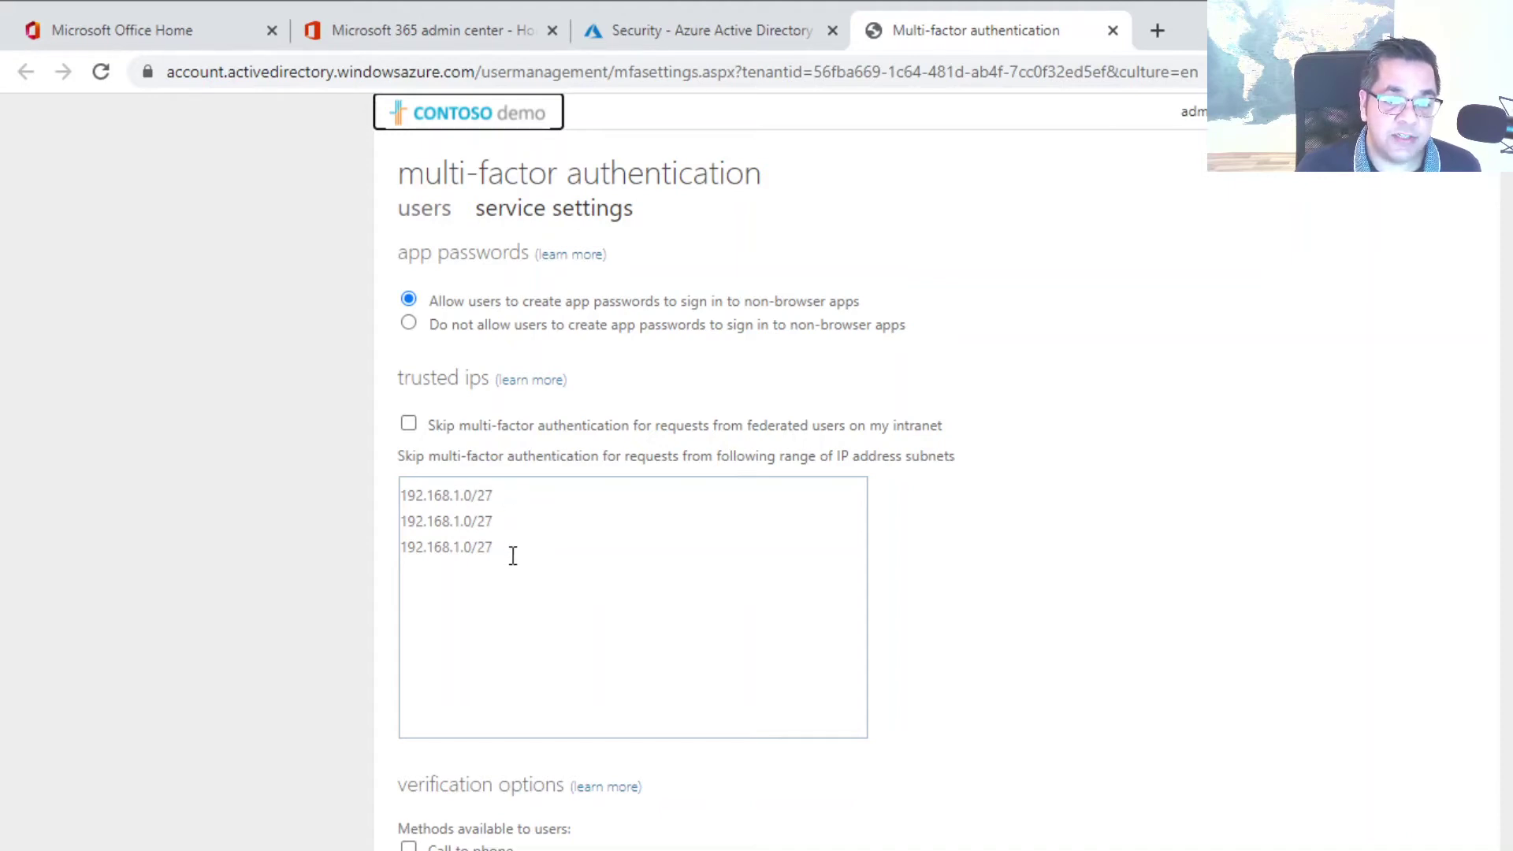
# Return to the Named locations page and begin another new location
pyautogui.click(641, 39)
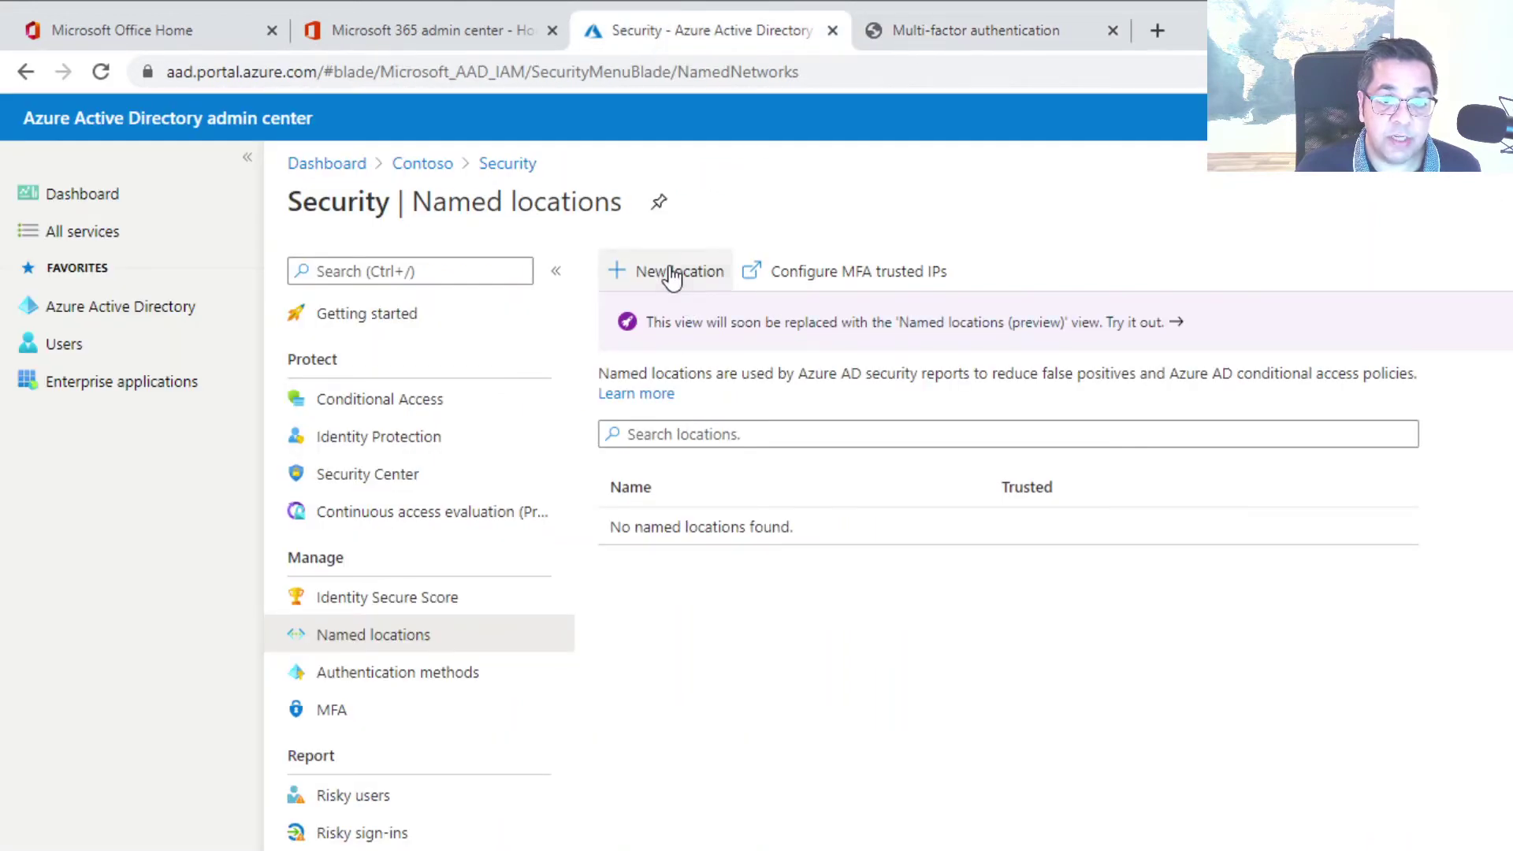
pyautogui.click(671, 276)
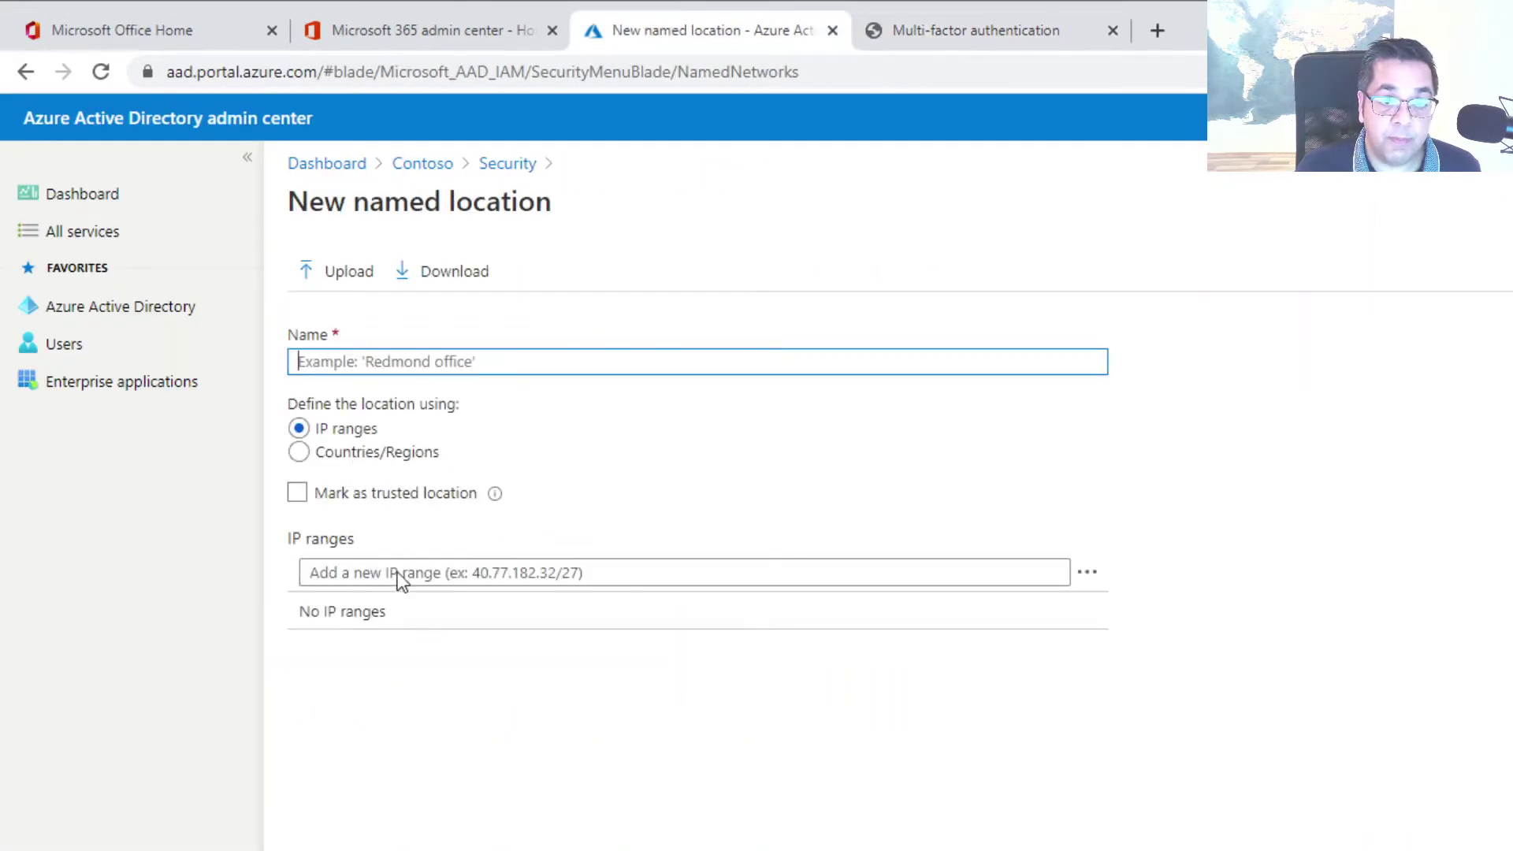
# Switch to the multi-factor authentication service settings tab
pyautogui.click(908, 33)
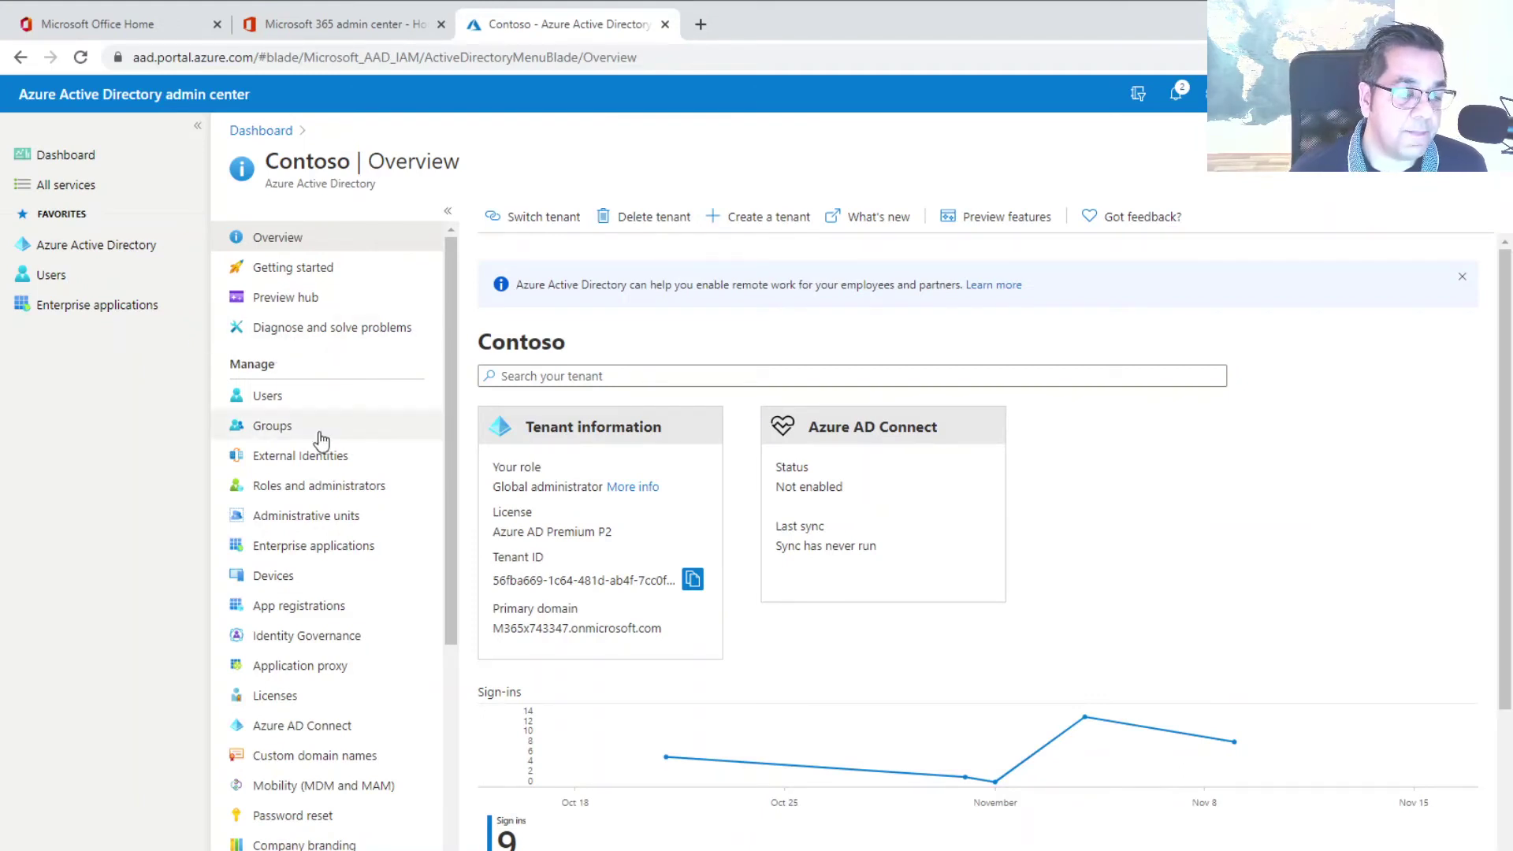
# Go to the directory's Security > MFA settings and open Account lockout
pyautogui.scroll(-4, 322, 442)
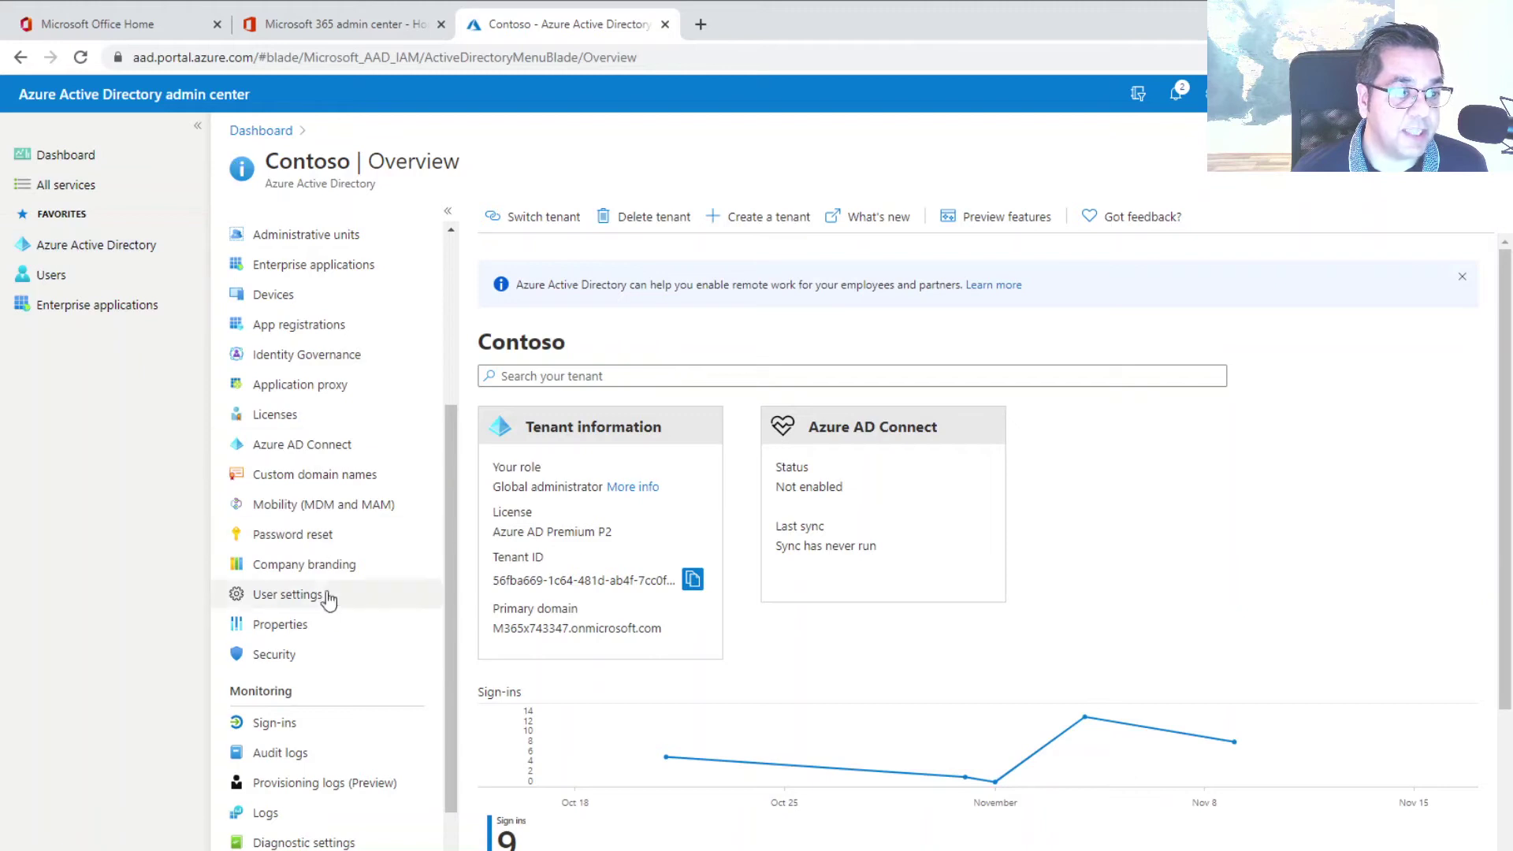
pyautogui.click(268, 664)
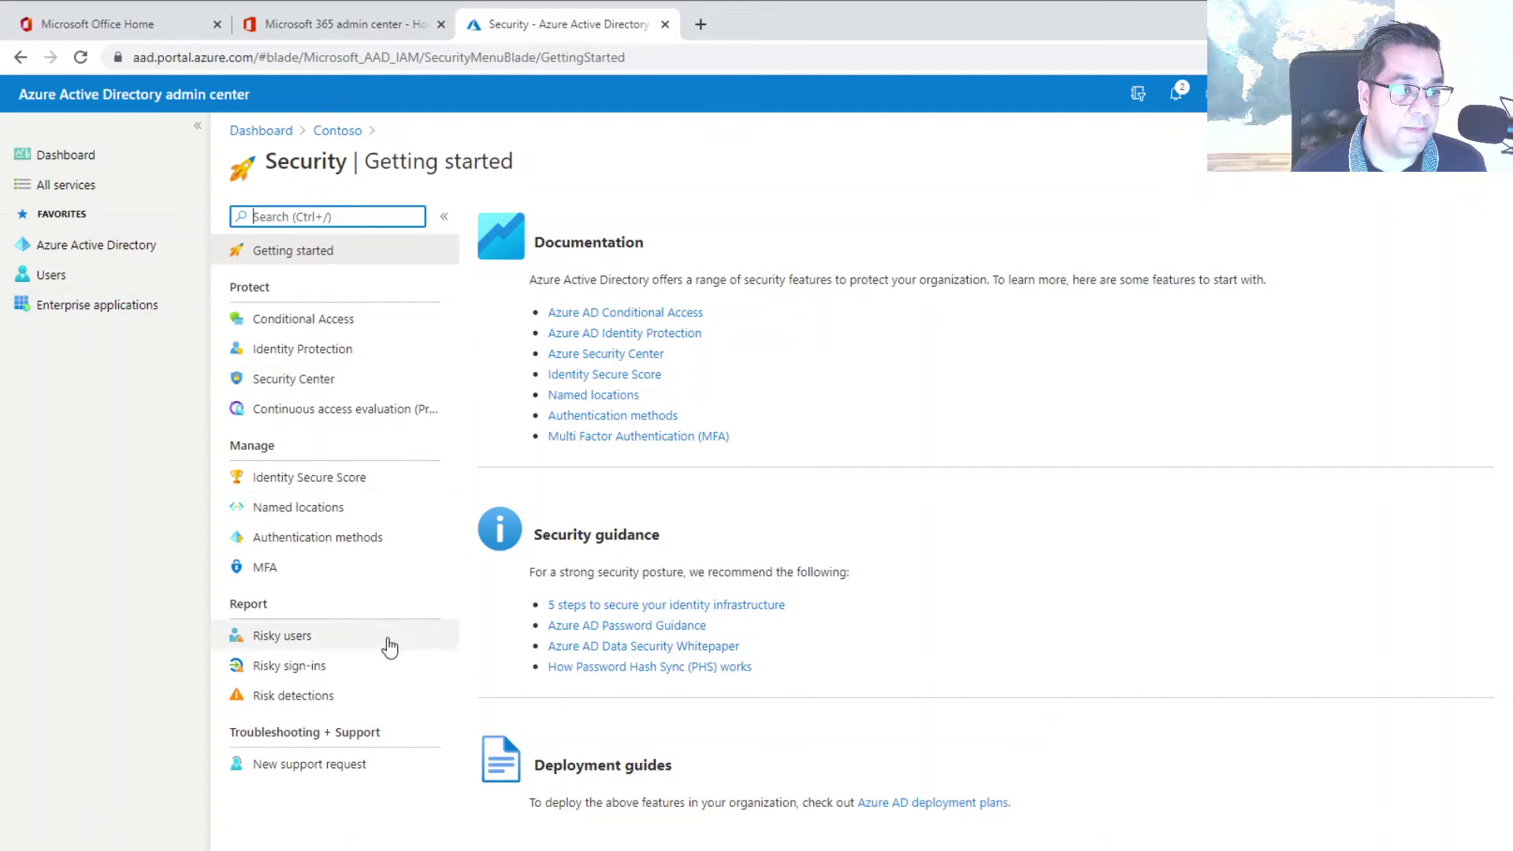
pyautogui.click(271, 575)
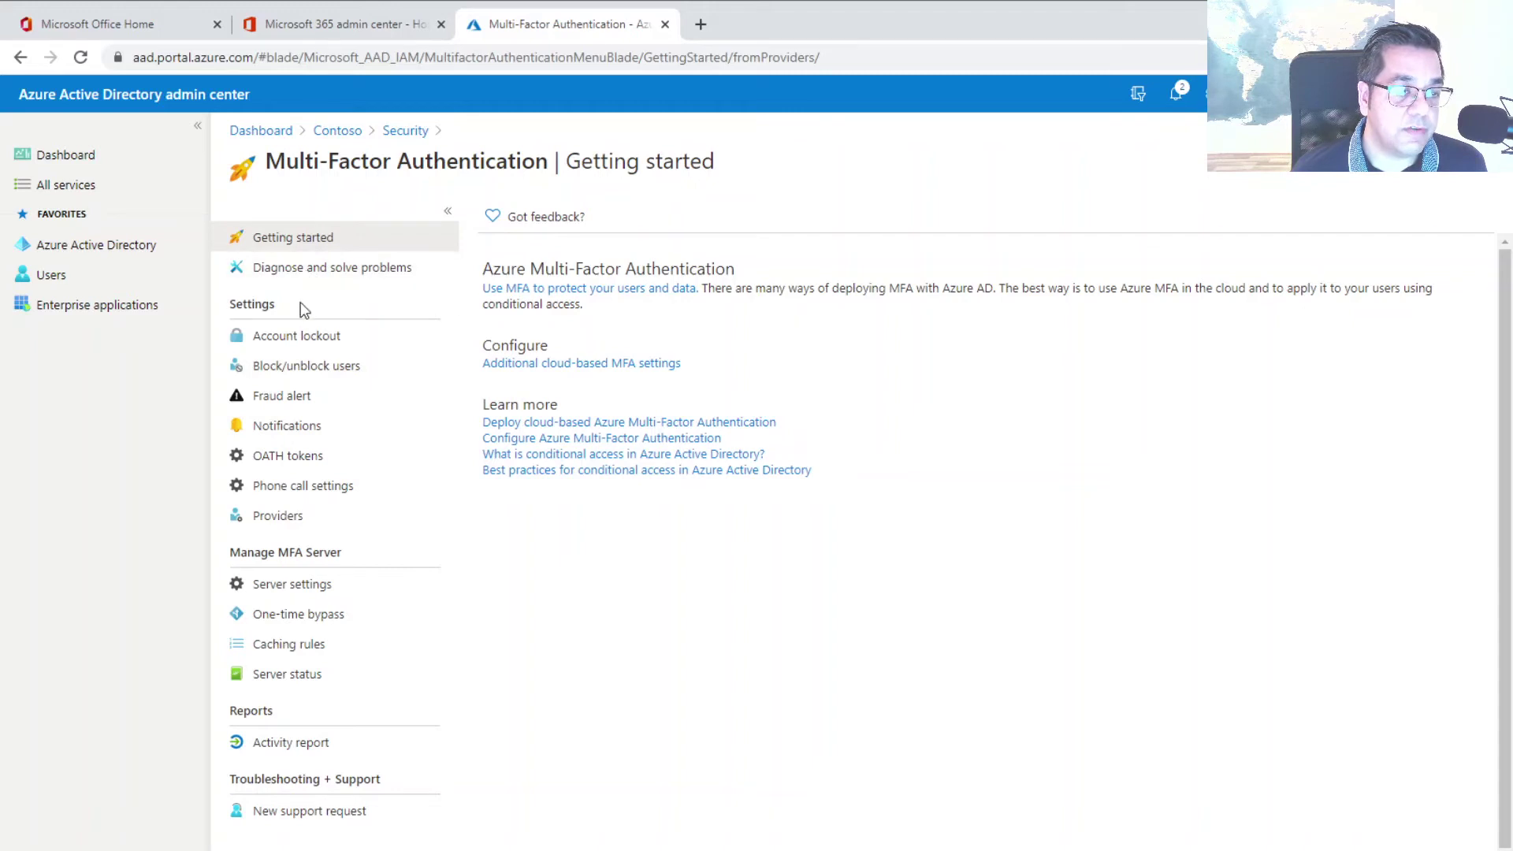
pyautogui.click(294, 344)
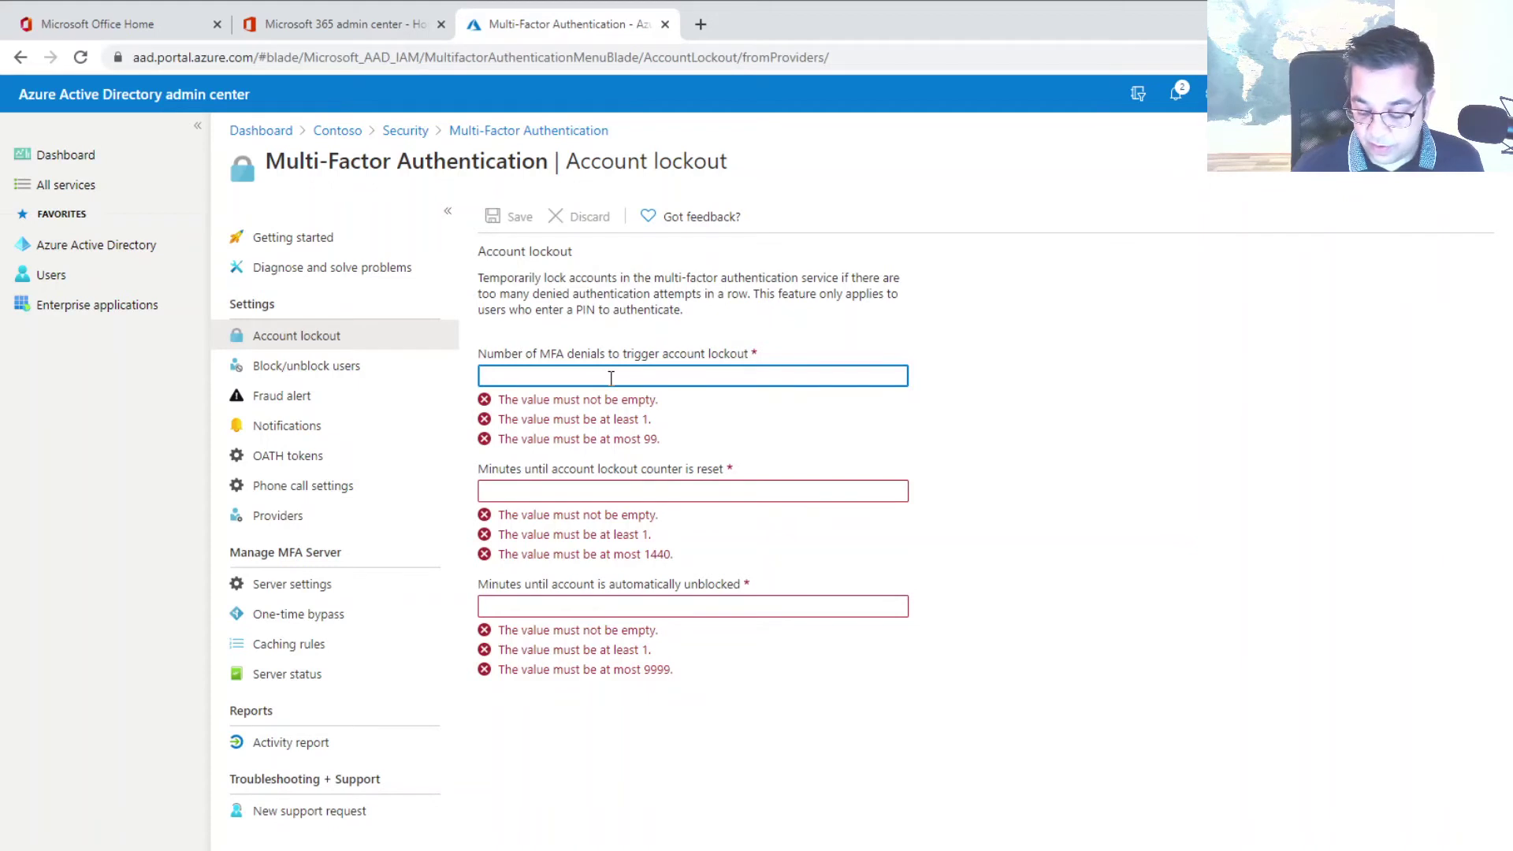
# Enter account lockout values 5, 3 and 15, then discard them unsaved
pyautogui.write('73')
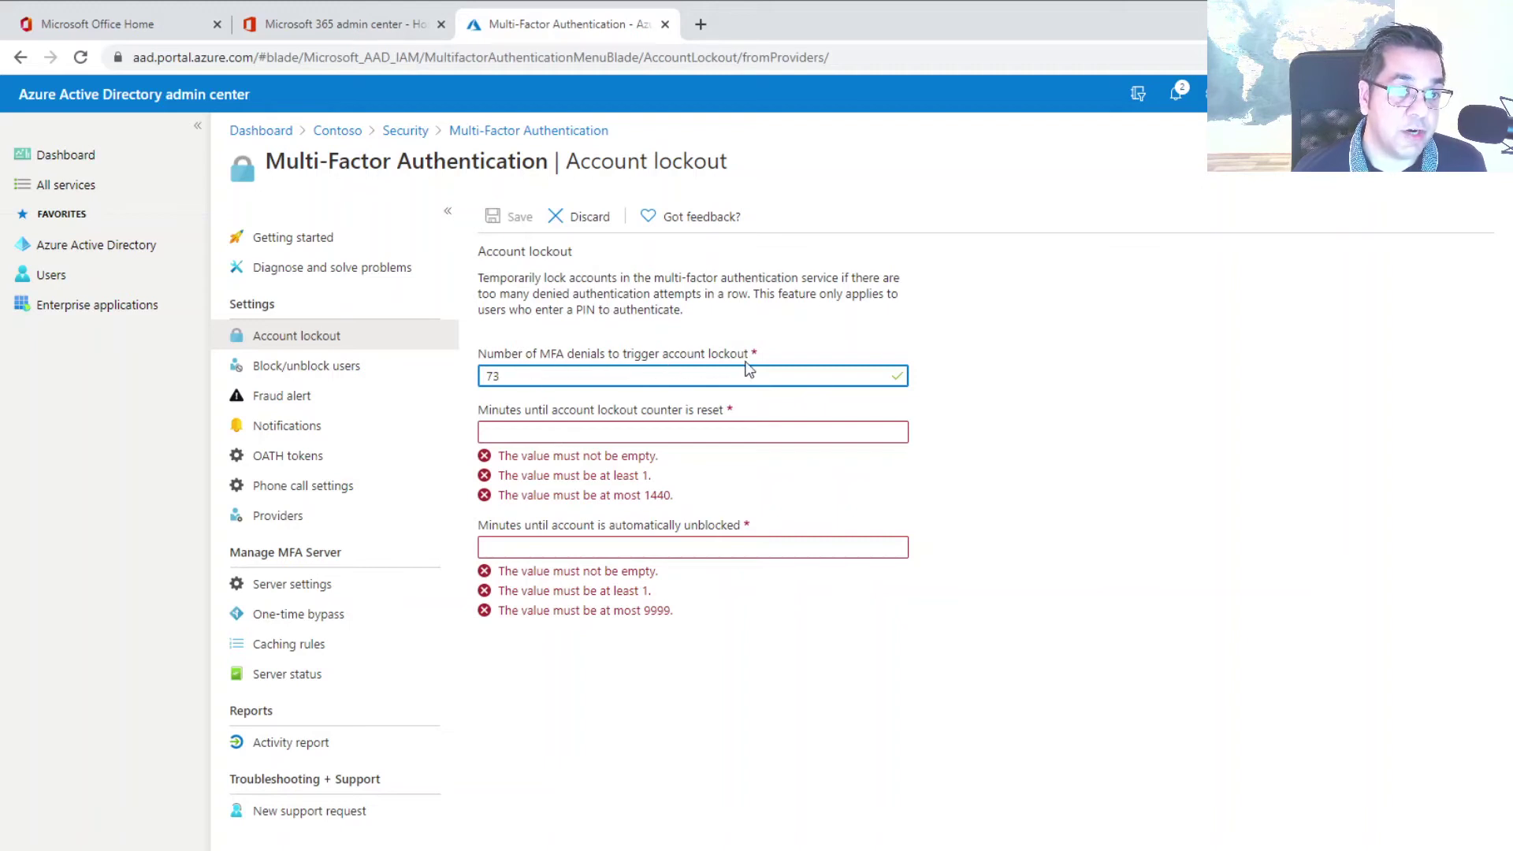
pyautogui.moveTo(519, 377); pyautogui.dragTo(452, 383)
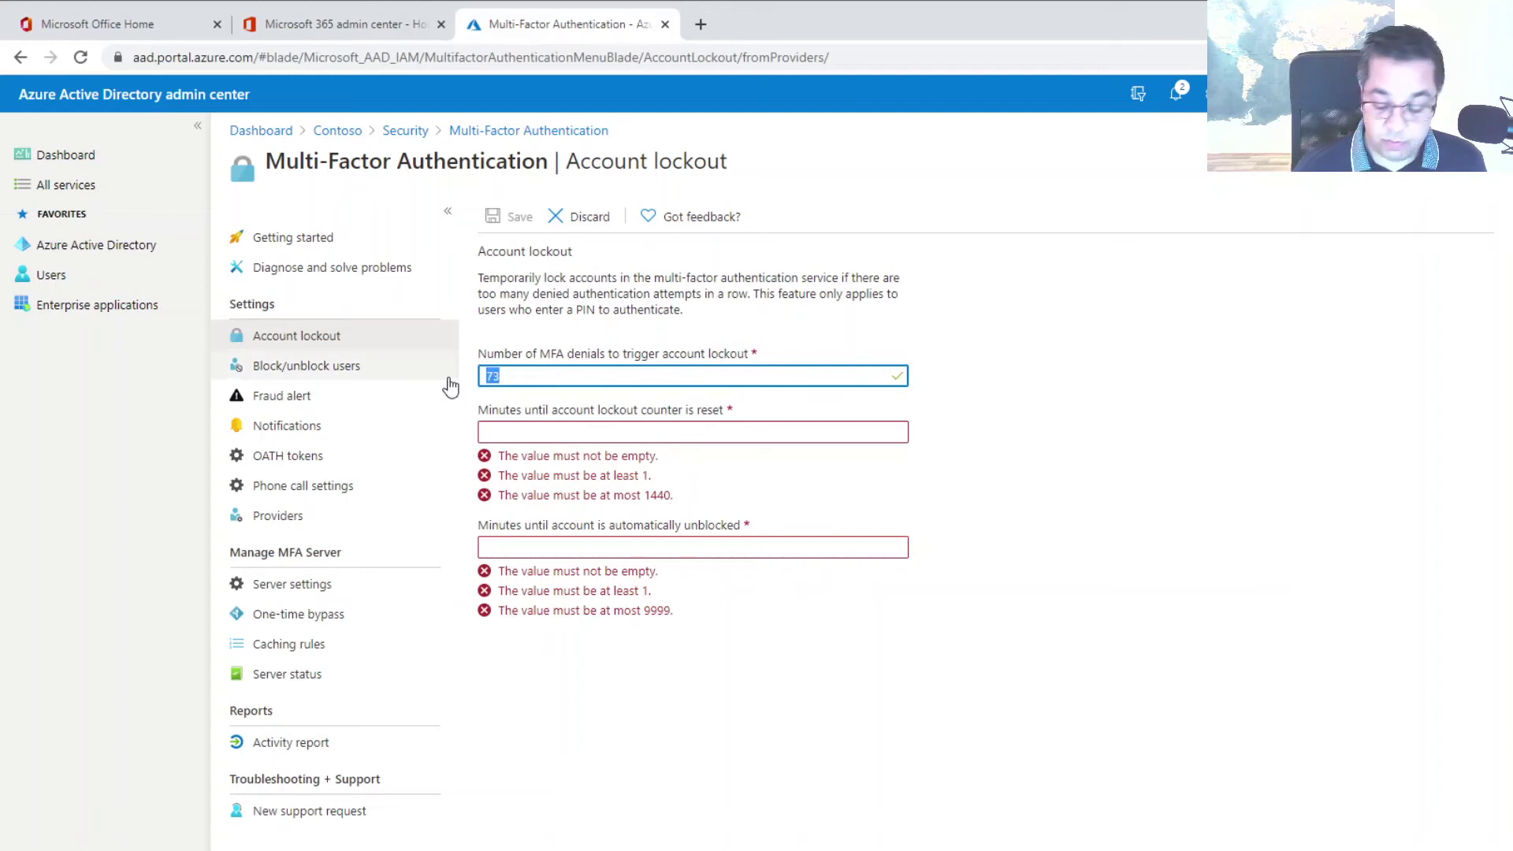
pyautogui.write('5')
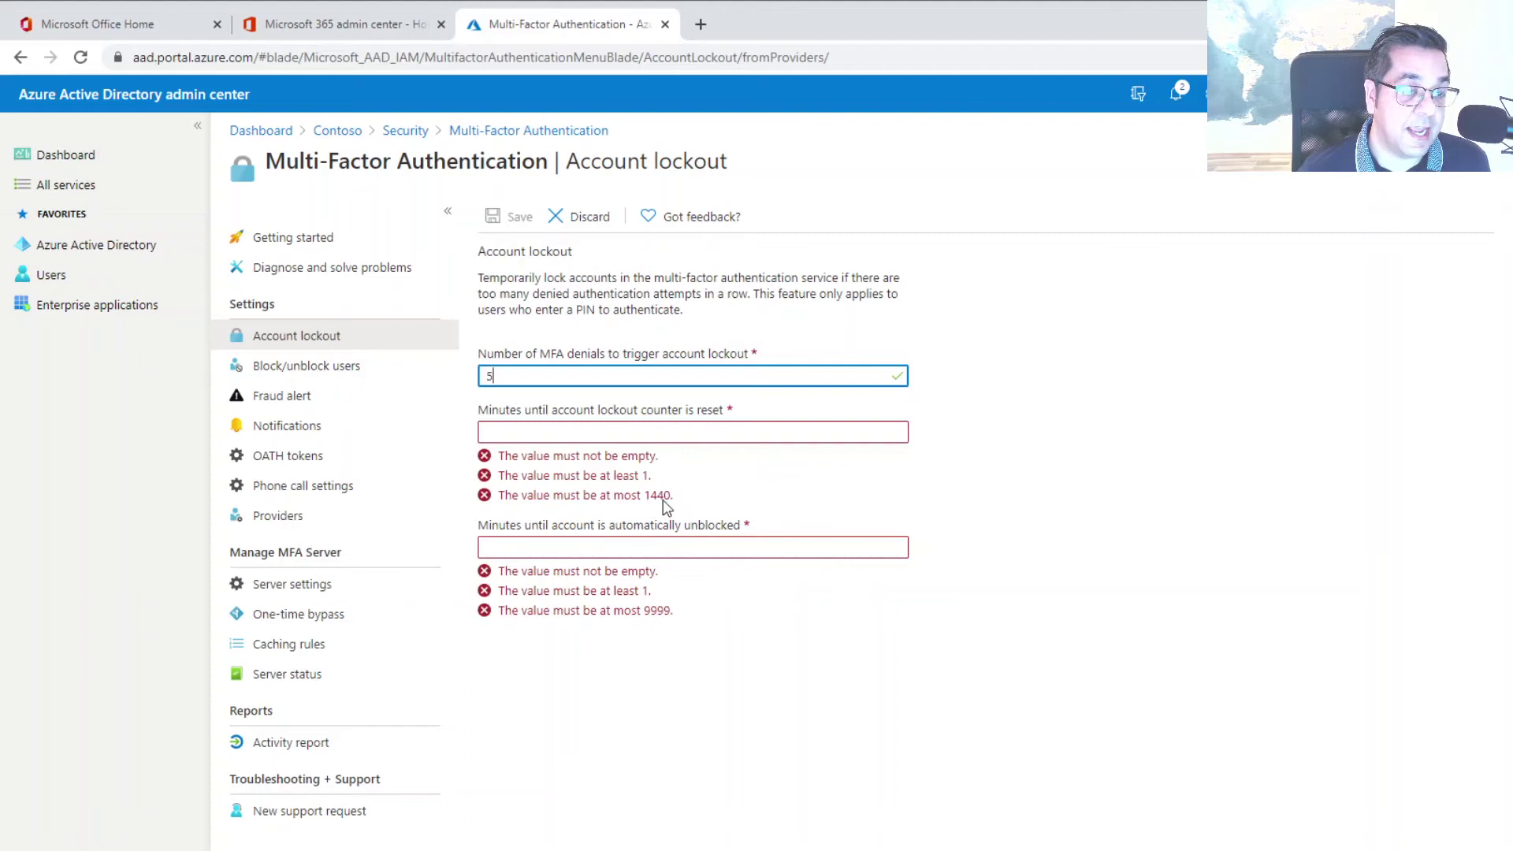
pyautogui.click(579, 433)
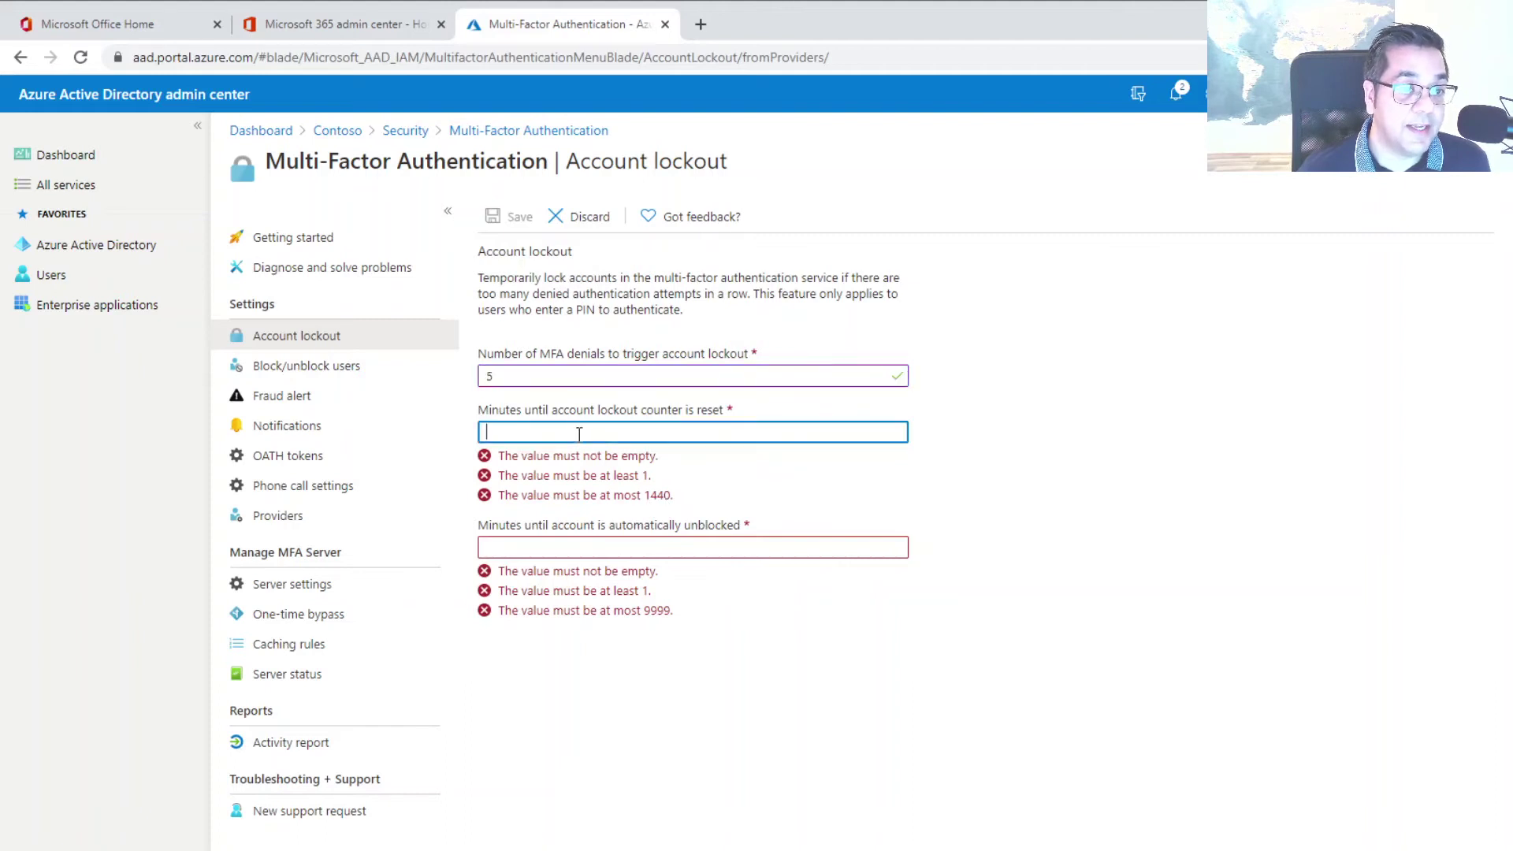
pyautogui.write('3')
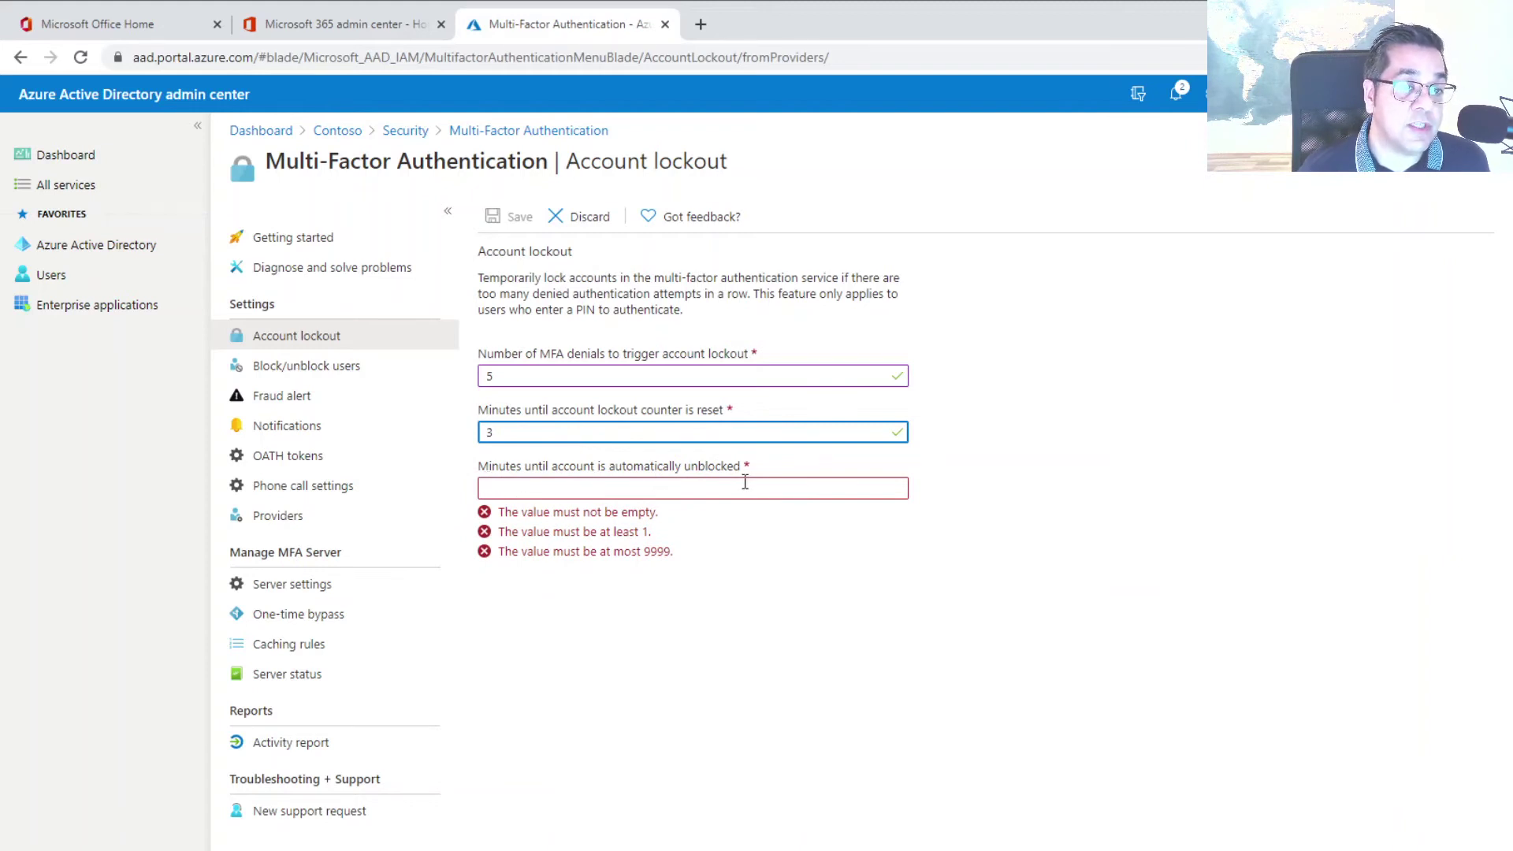
pyautogui.click(596, 492)
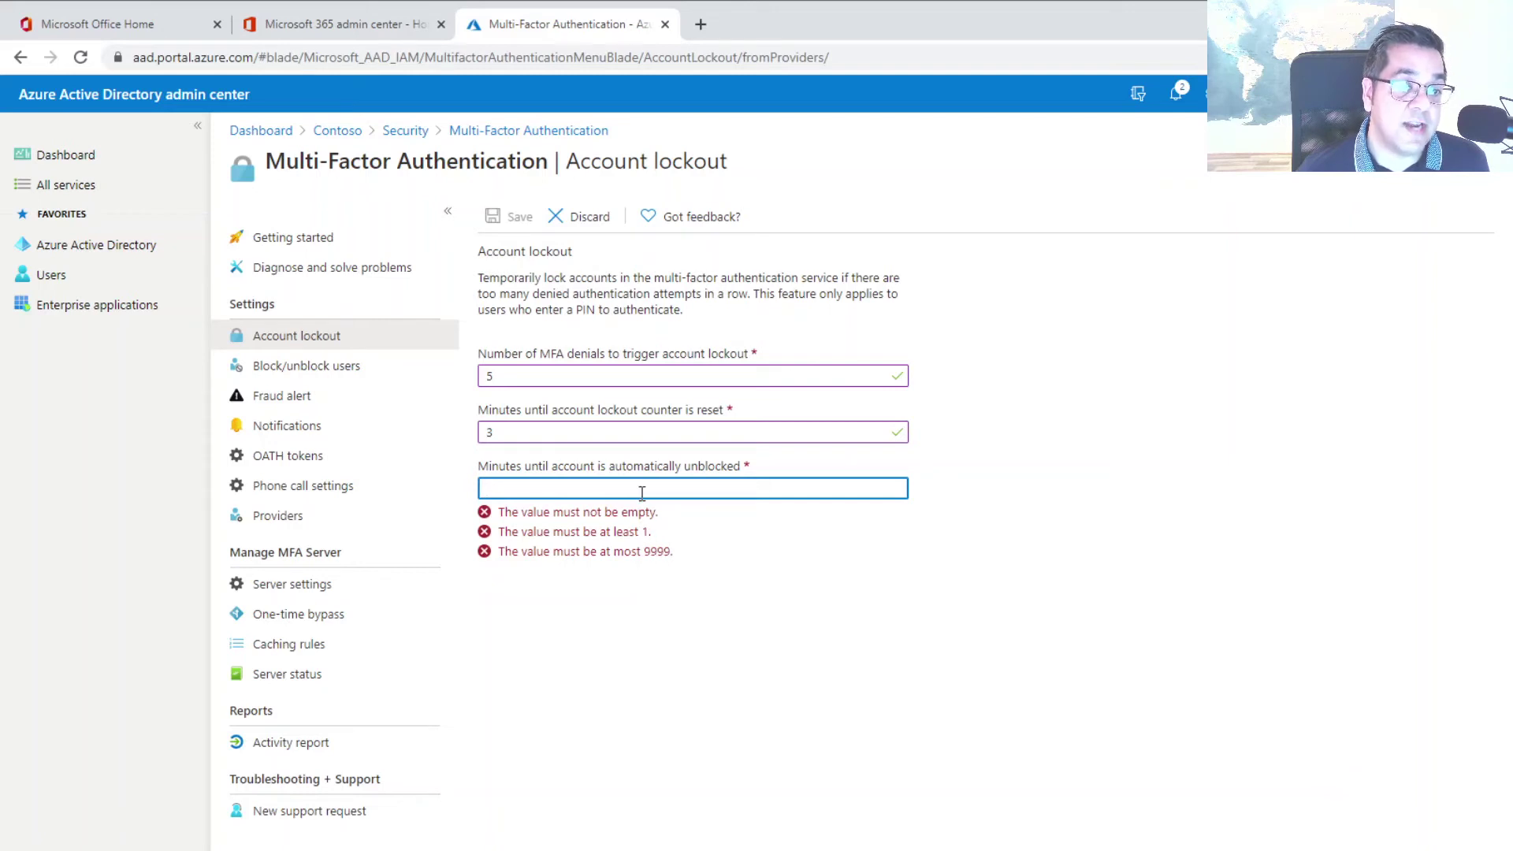
pyautogui.write('15')
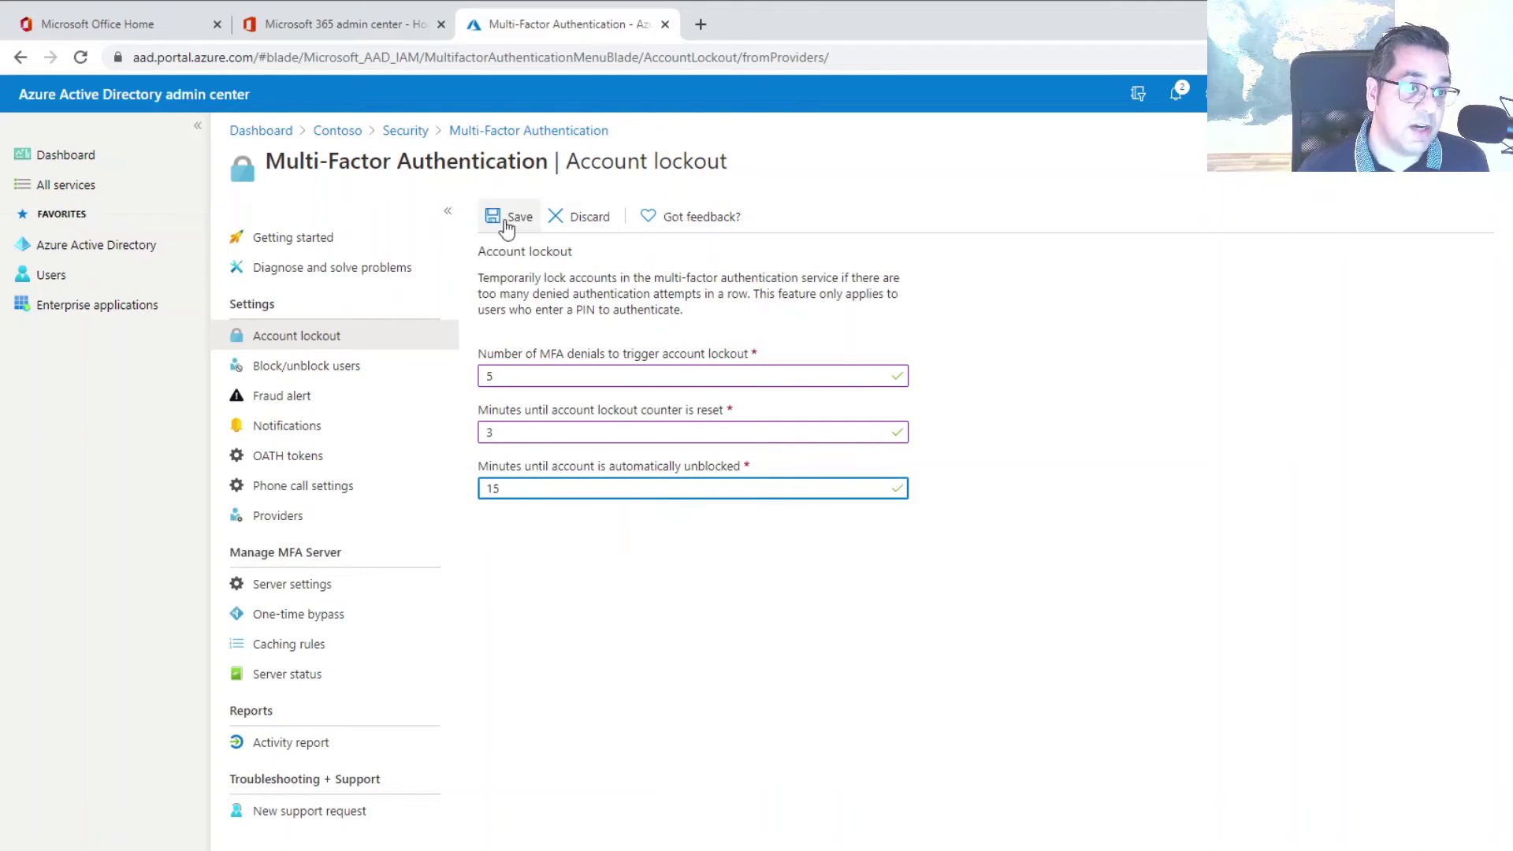
pyautogui.click(573, 220)
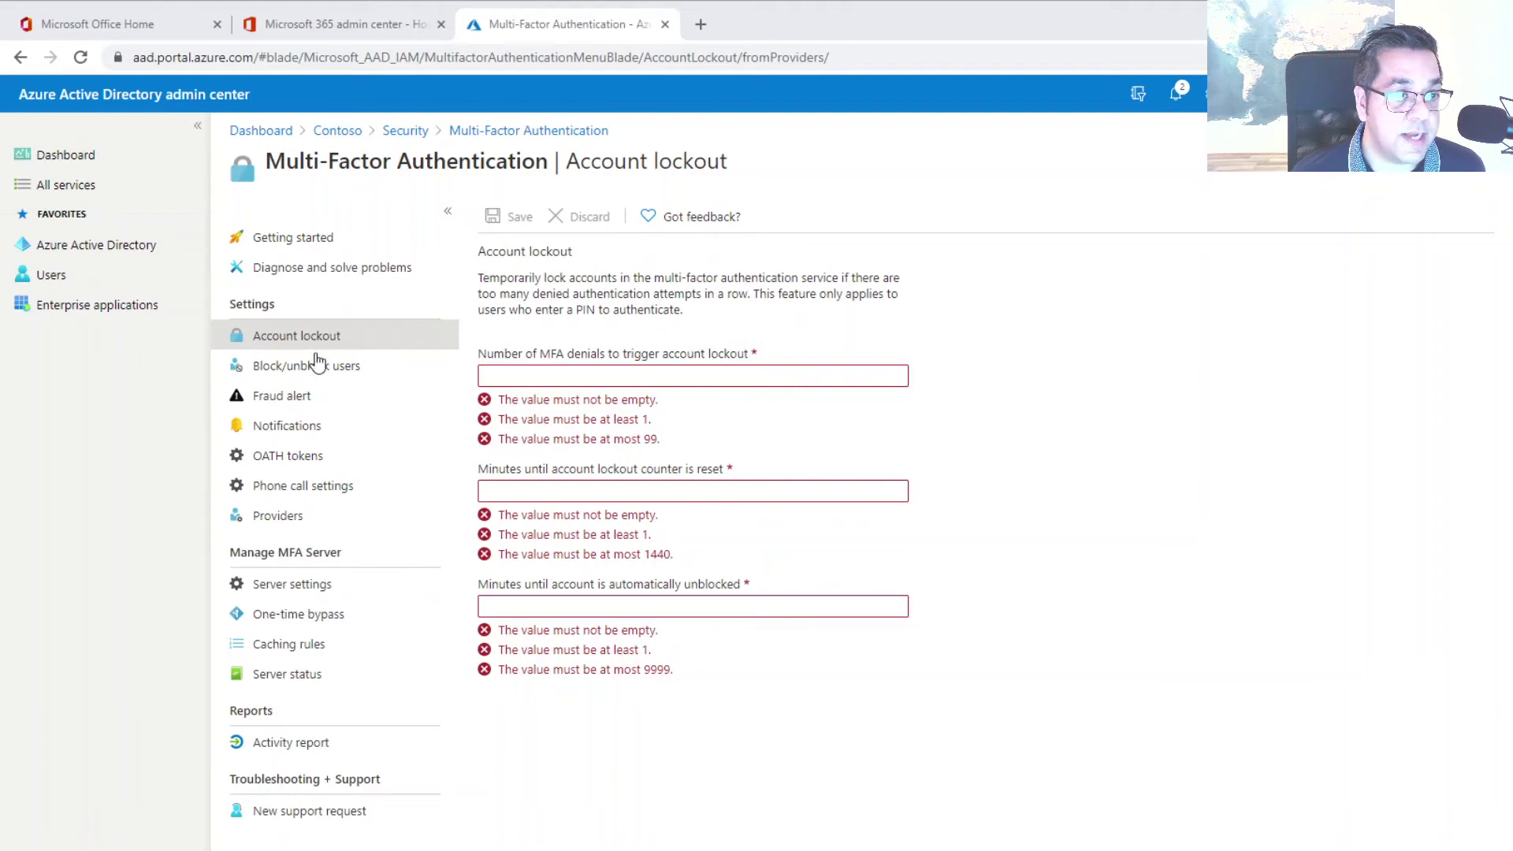
# Turn on 'Allow users to submit fraud alerts' in the Fraud alert settings
pyautogui.click(279, 395)
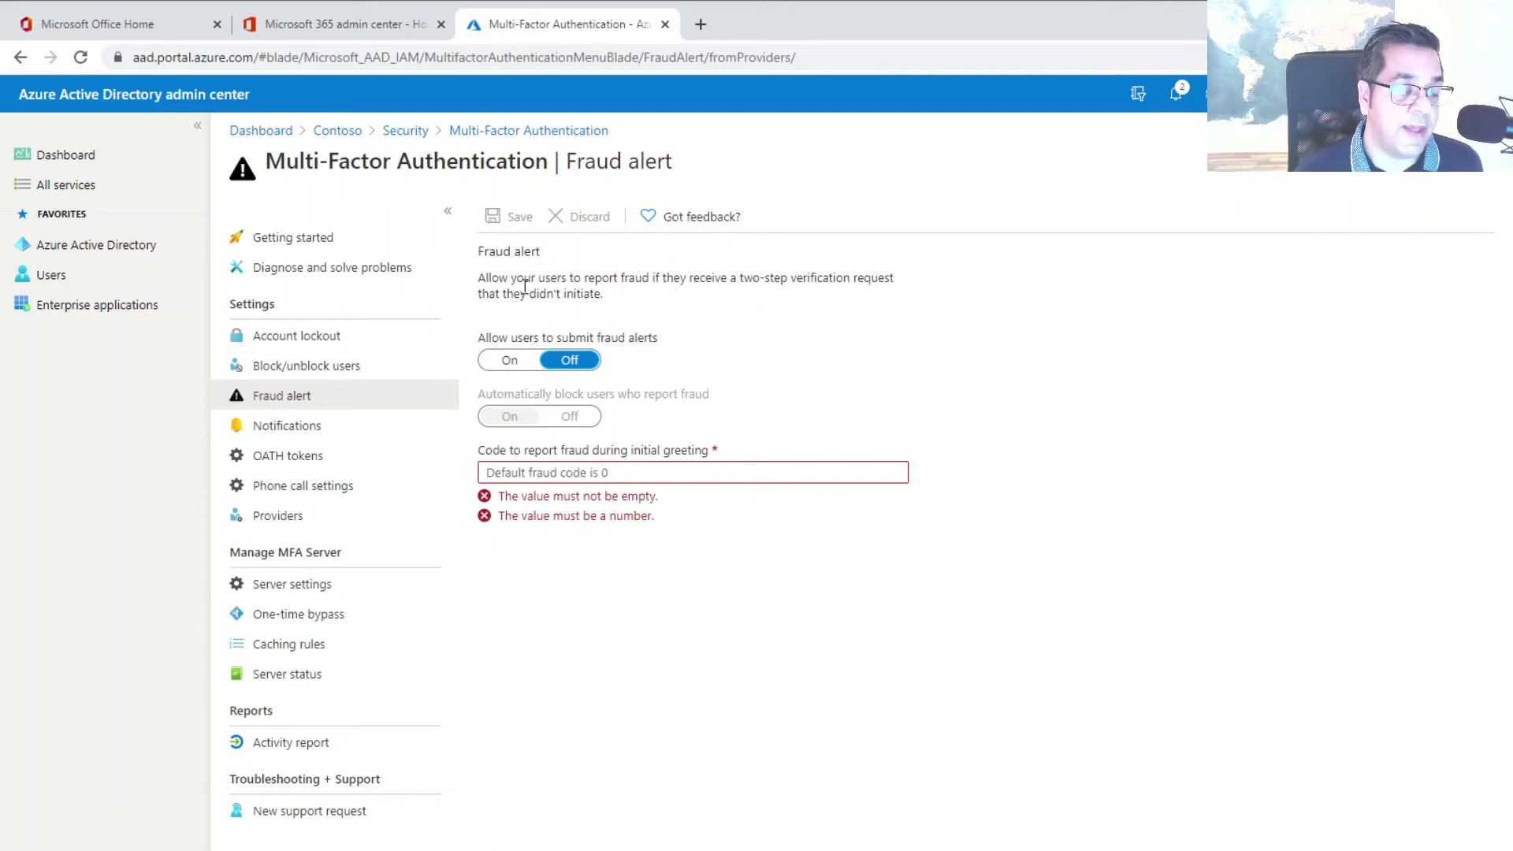
pyautogui.click(508, 362)
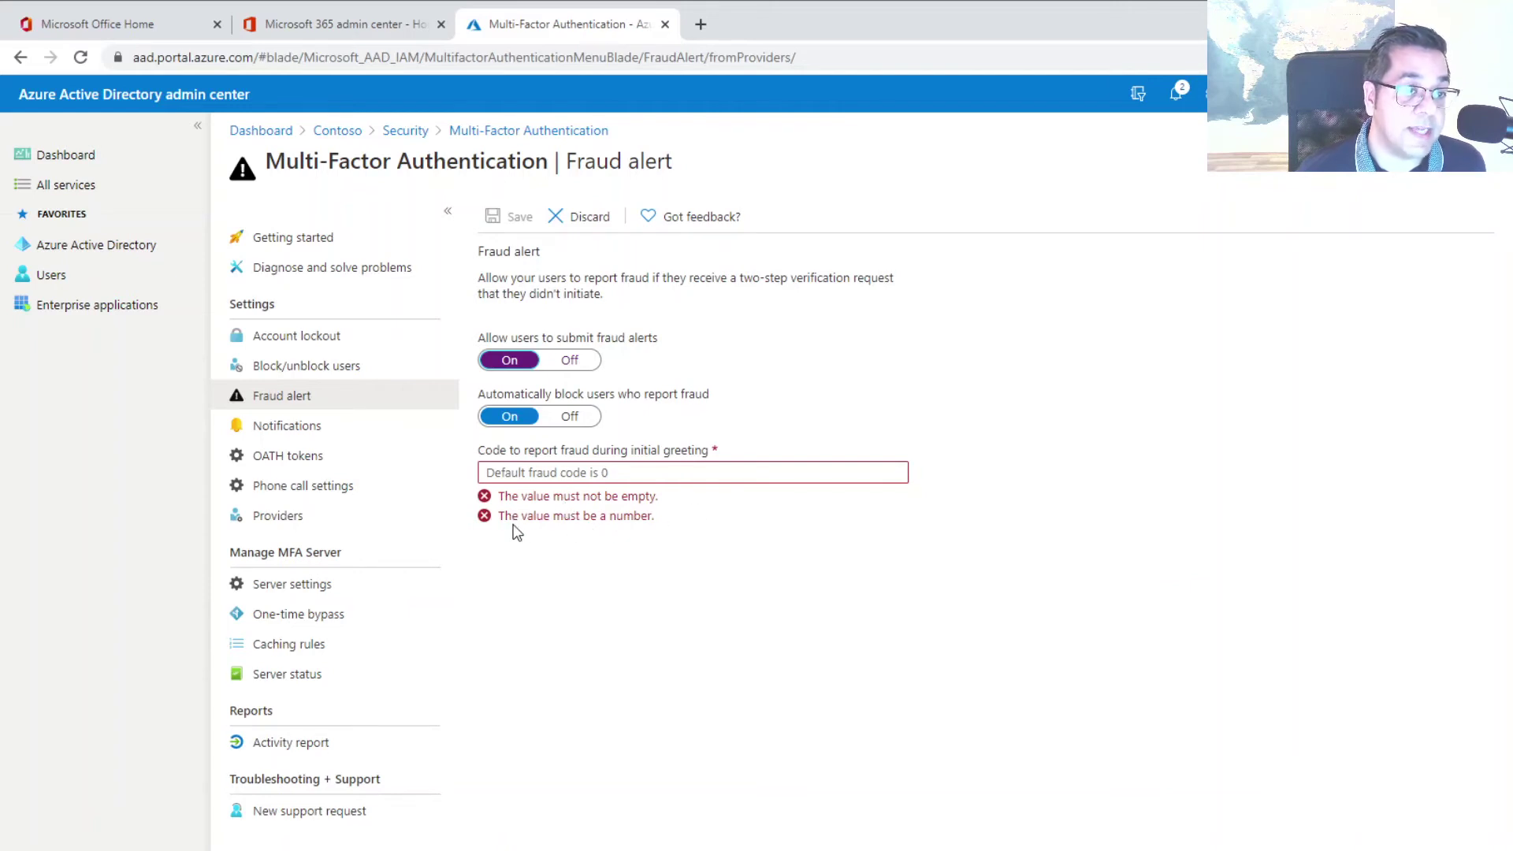
# Enter fraud reporting code 152, then discard the unsaved fraud alert changes
pyautogui.click(606, 474)
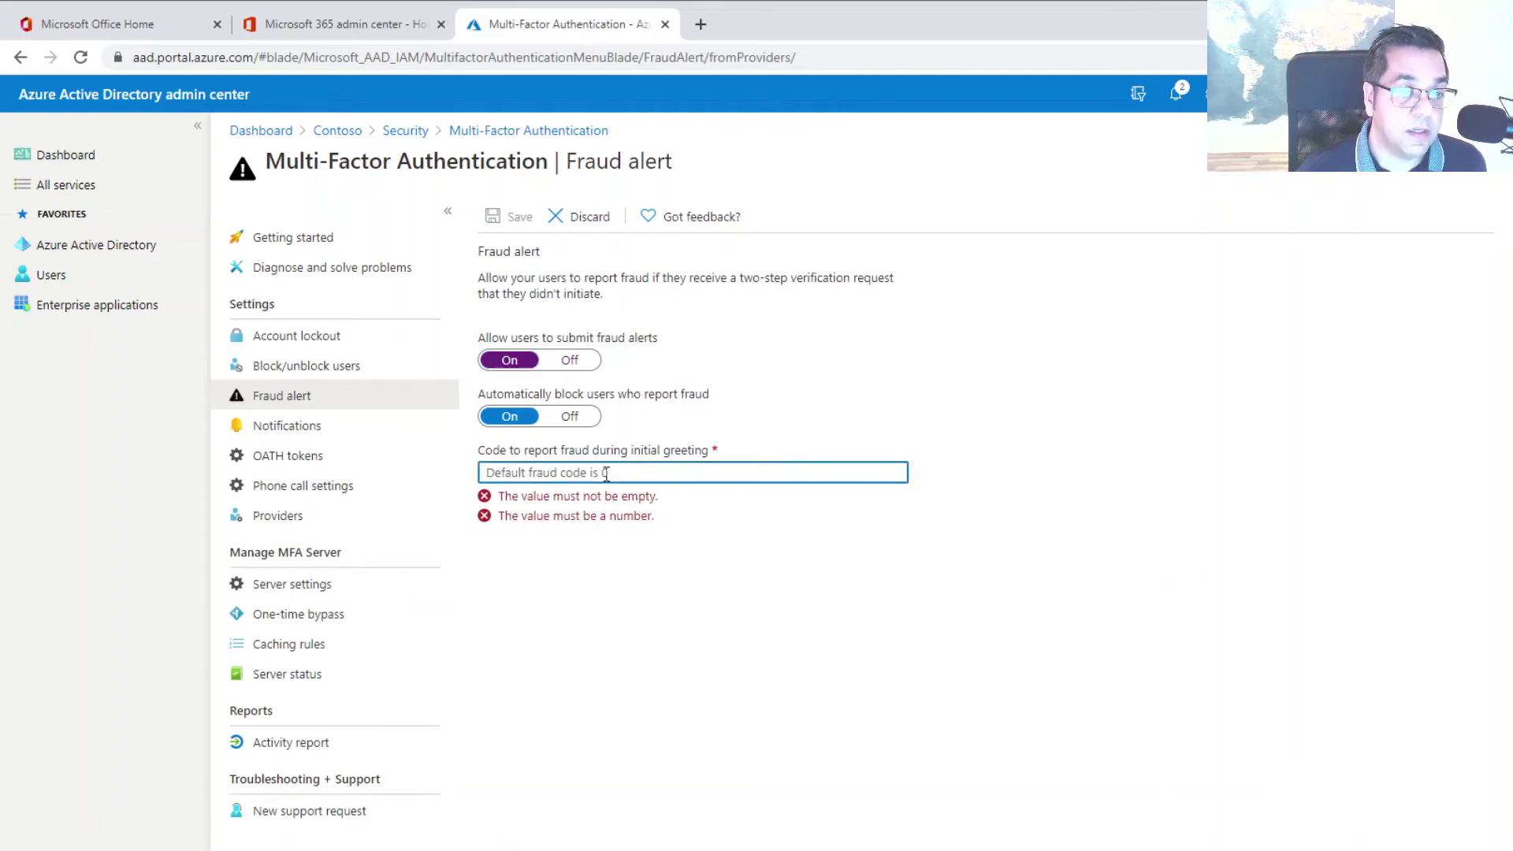
pyautogui.write('9')
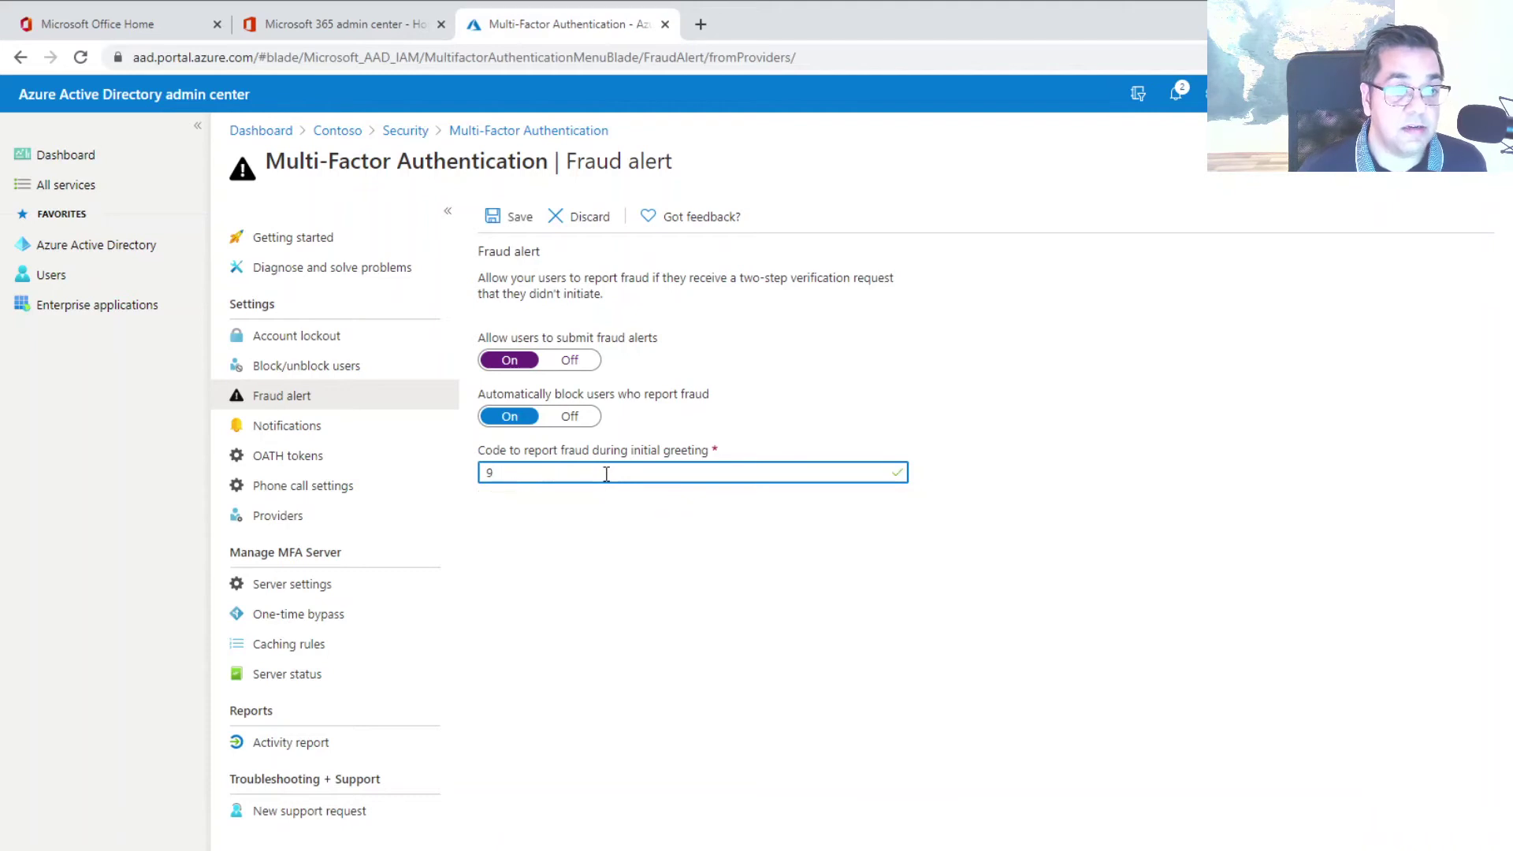
pyautogui.press('BackSpace')
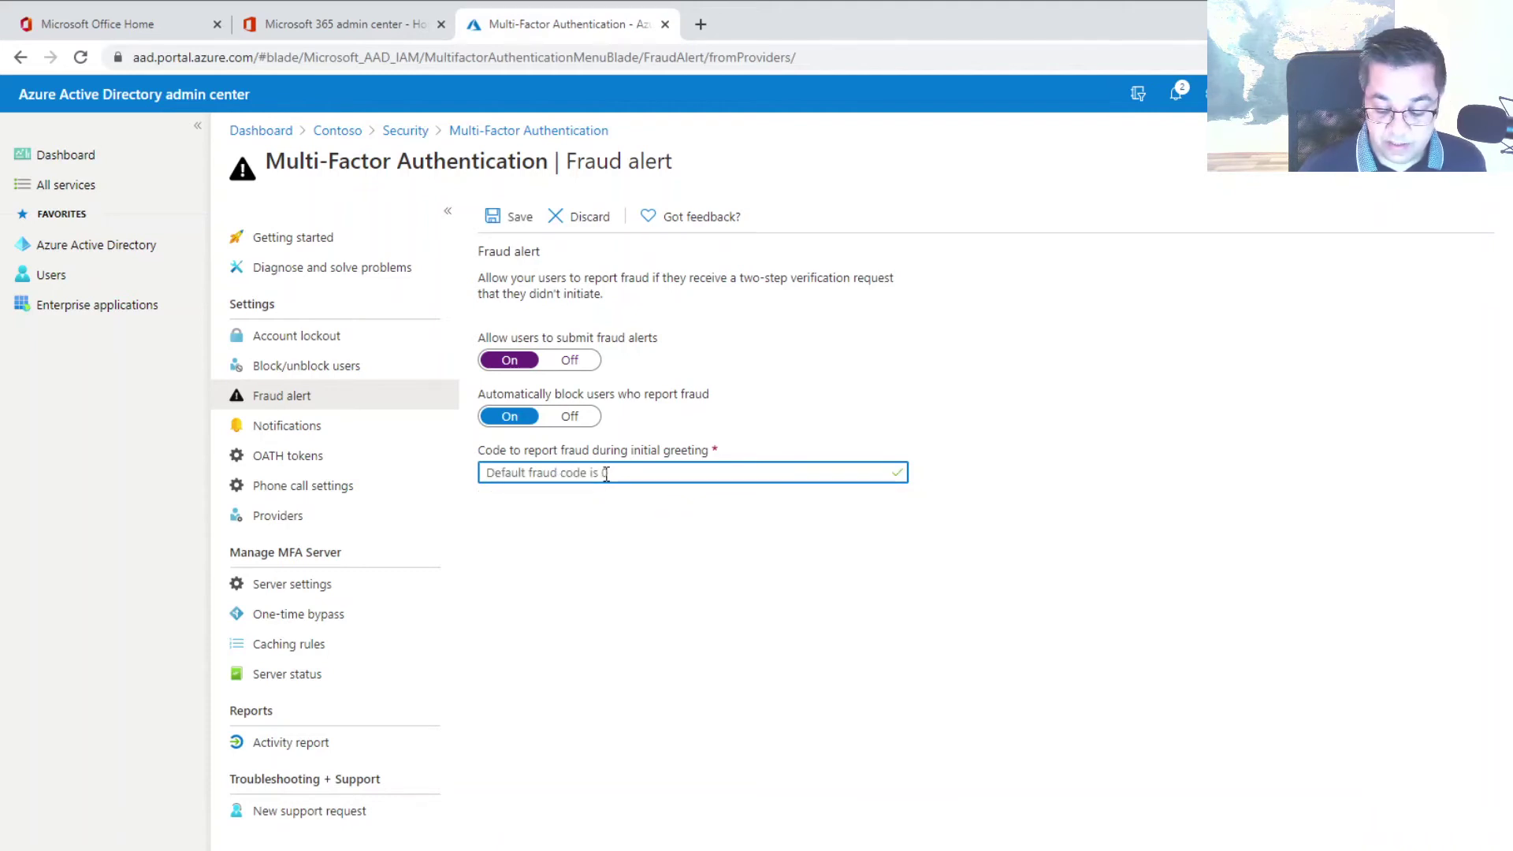
pyautogui.write('152')
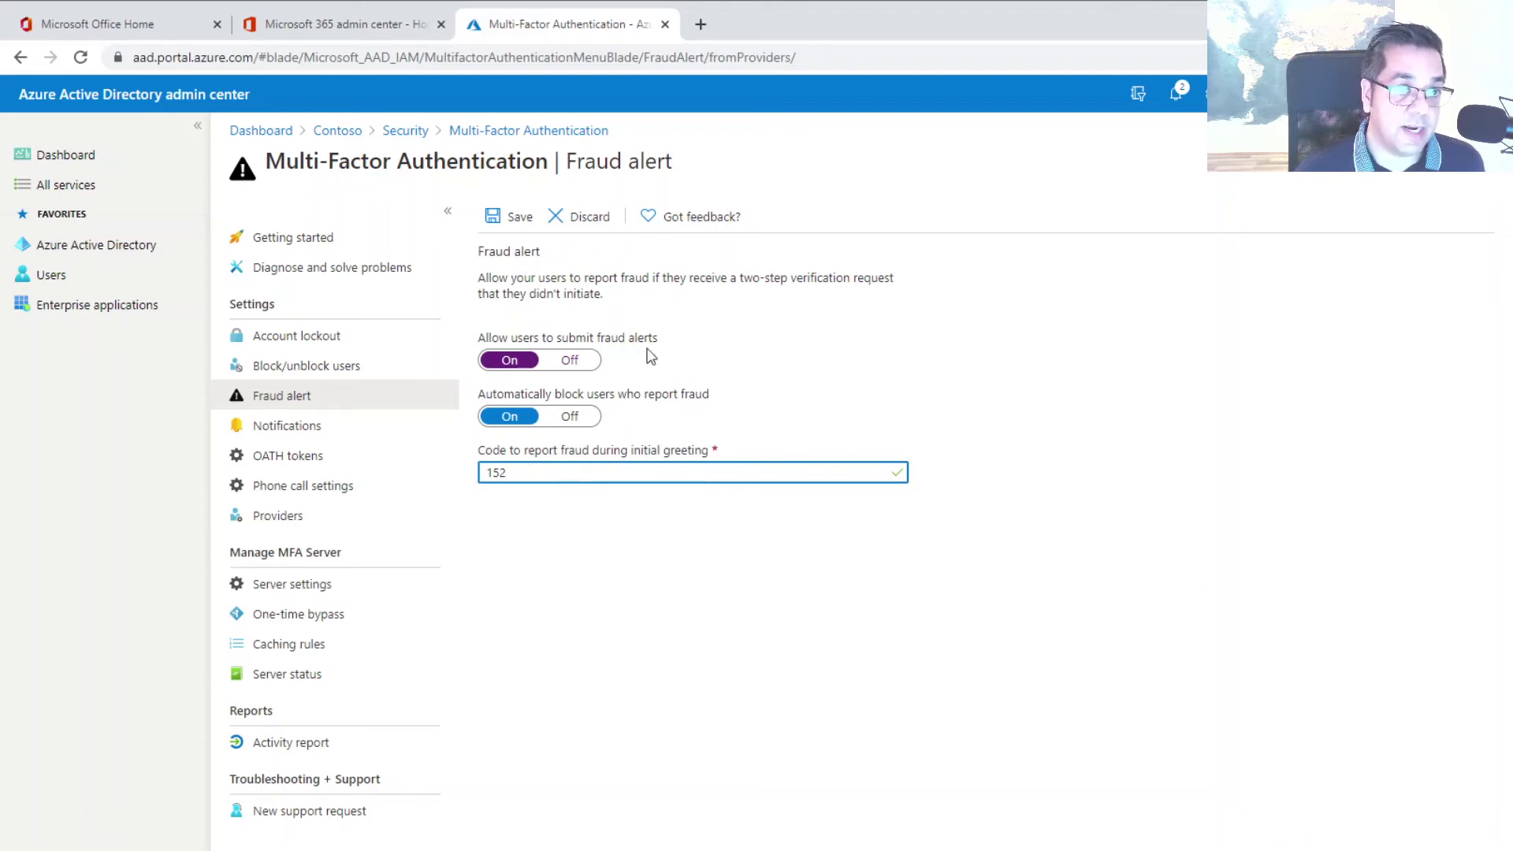
pyautogui.click(591, 221)
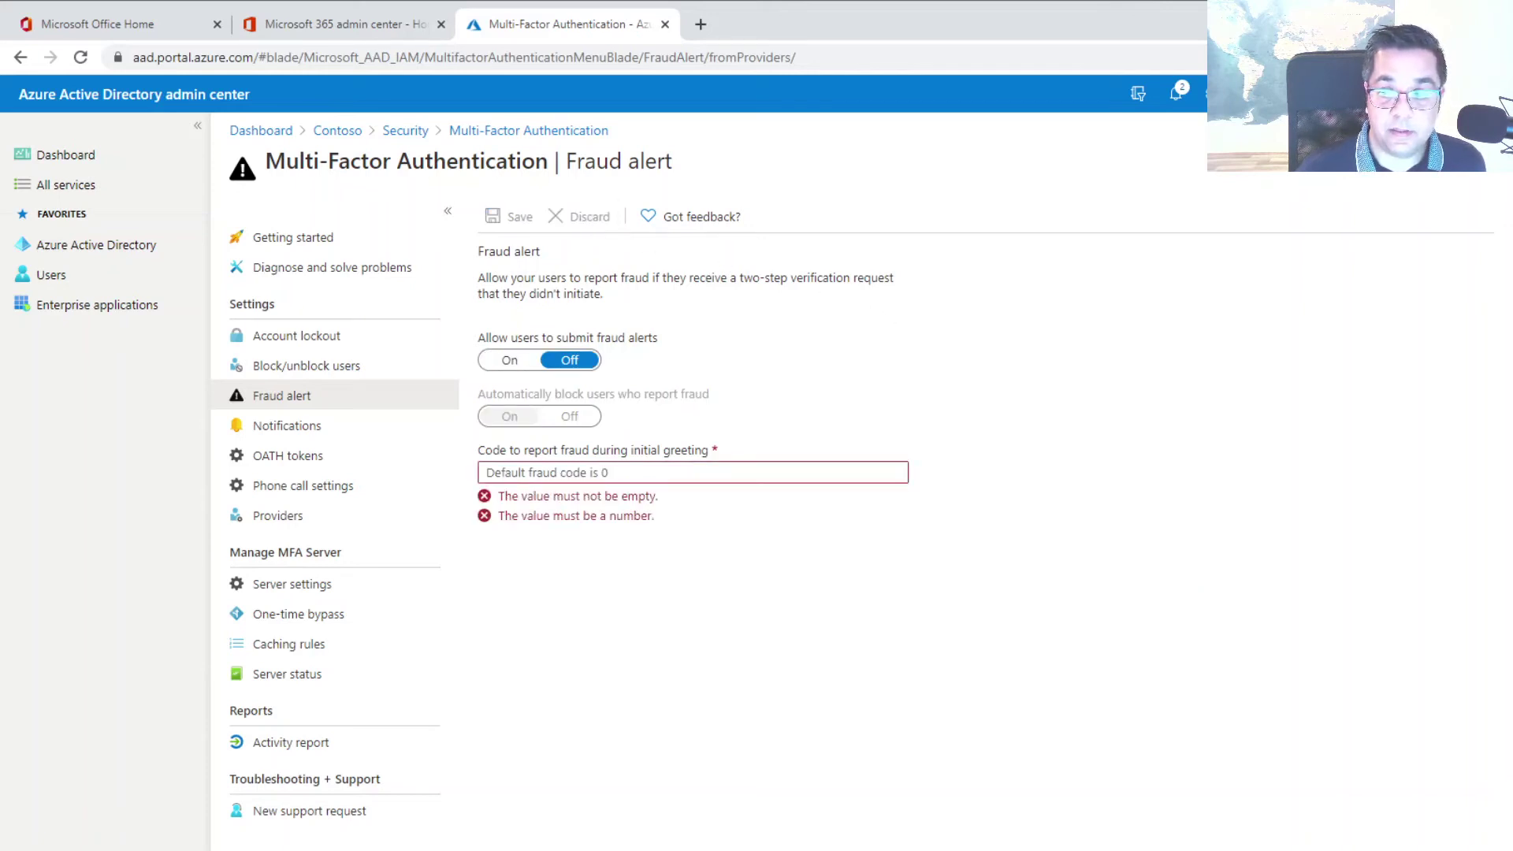
# Add a notification recipient e-mail address in MFA Notifications and save it
pyautogui.click(273, 432)
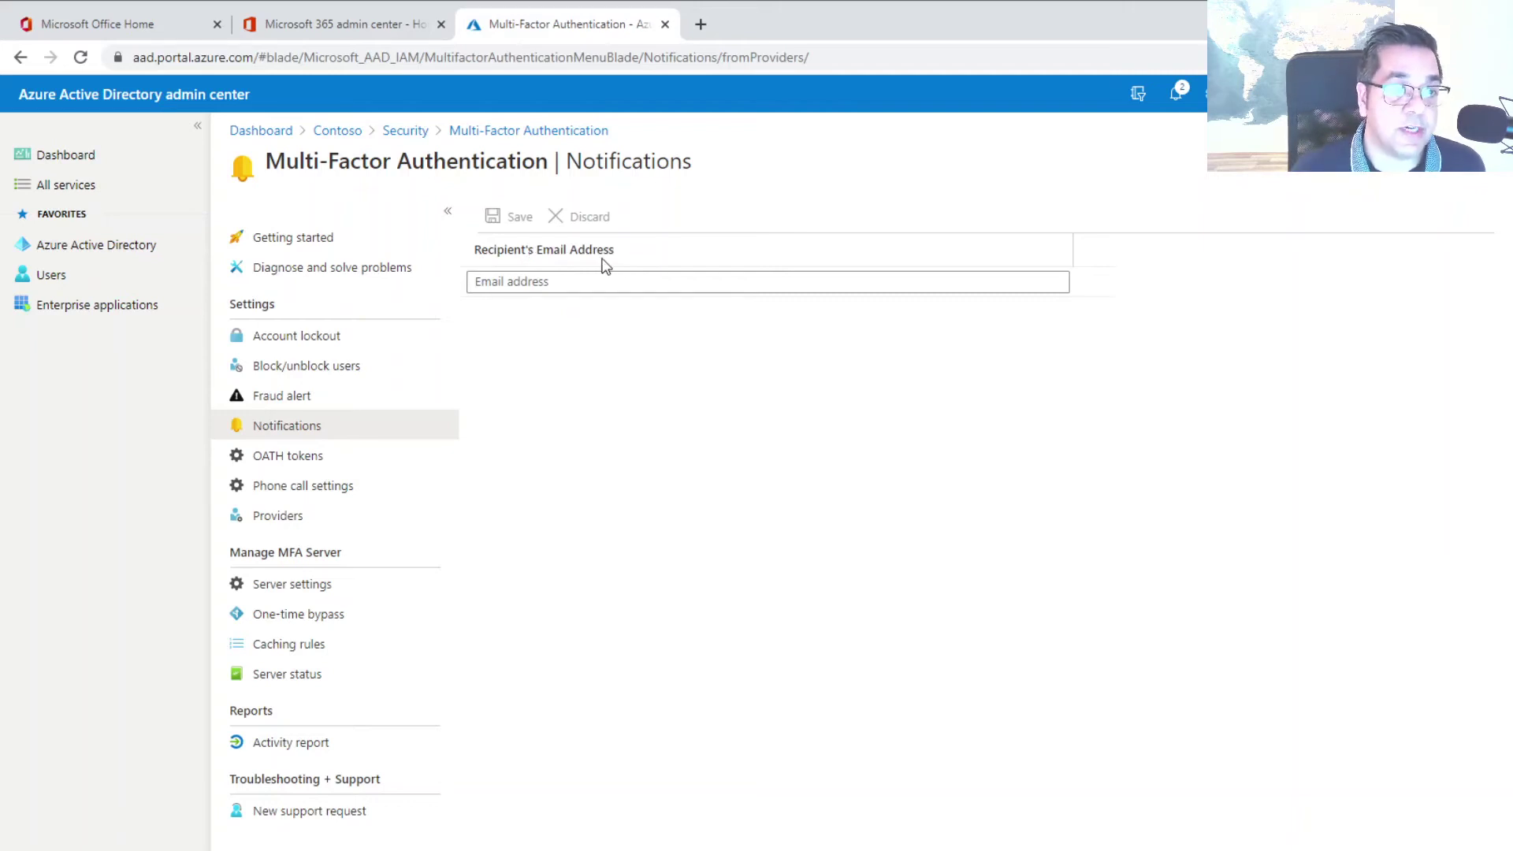
pyautogui.click(558, 277)
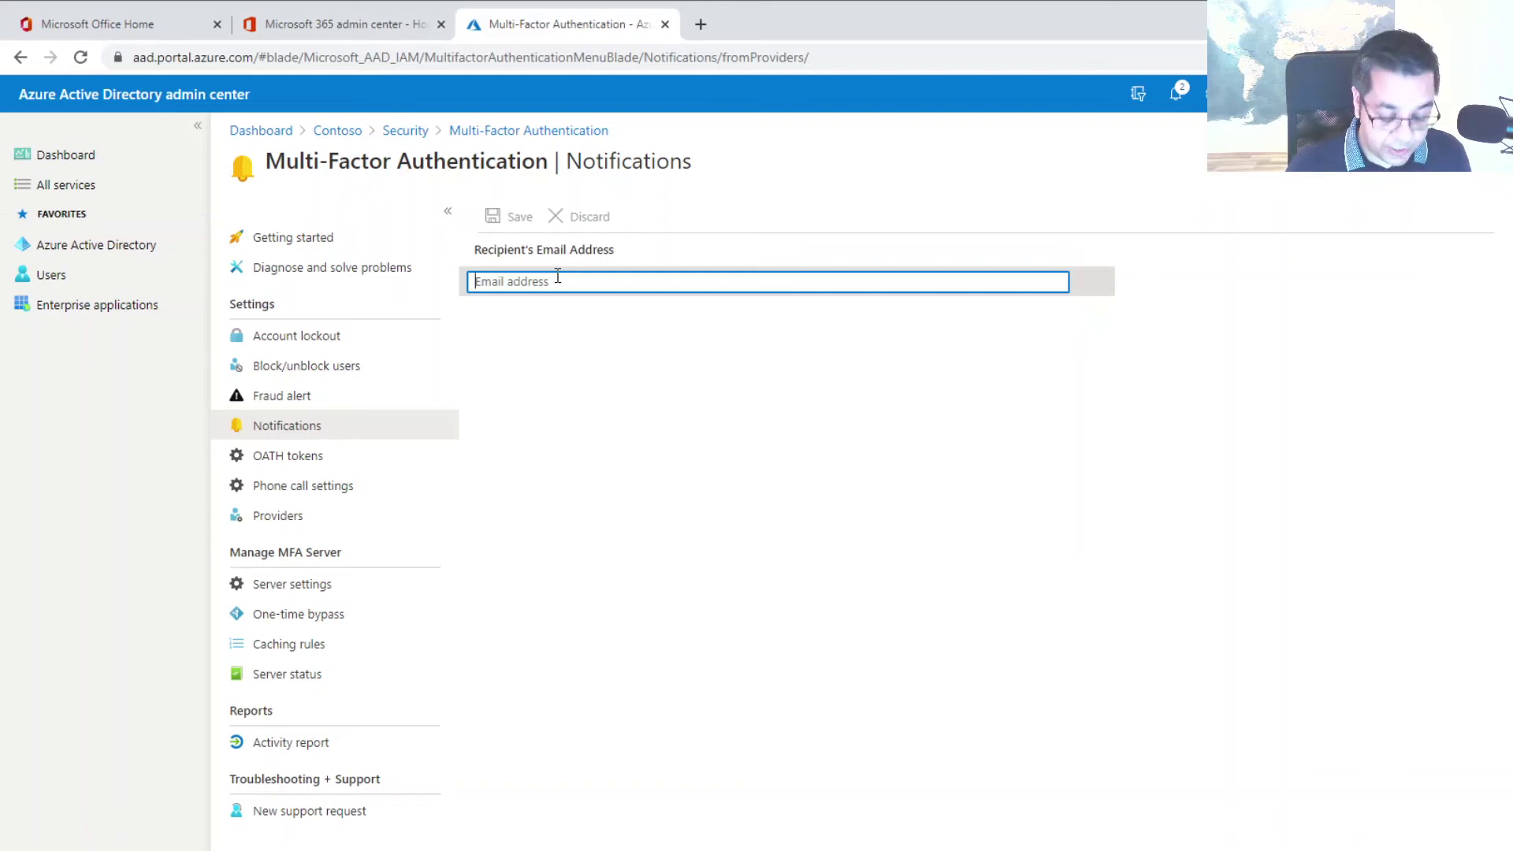
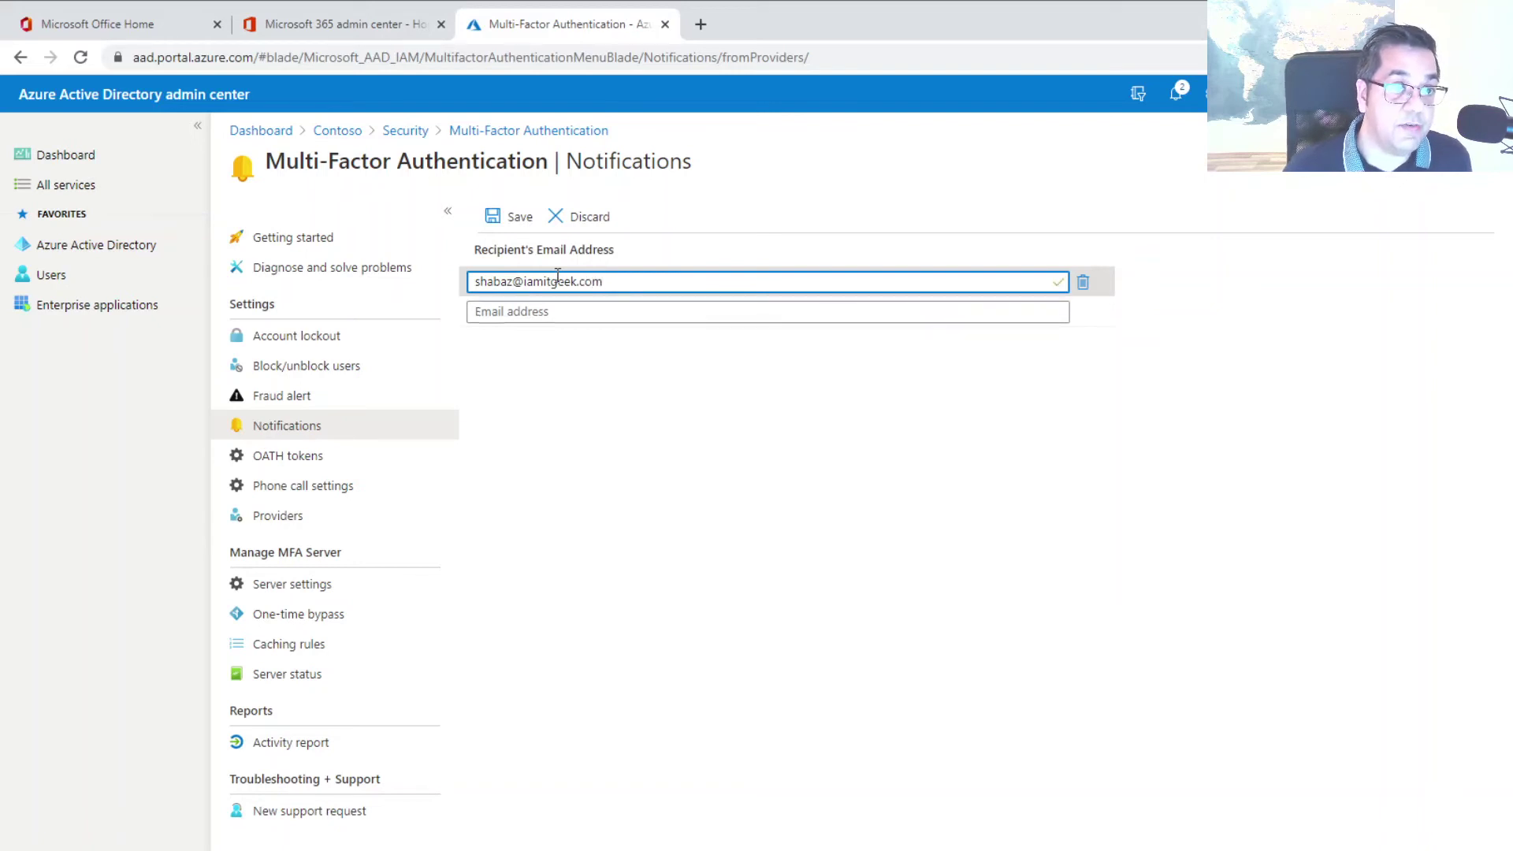
pyautogui.click(518, 219)
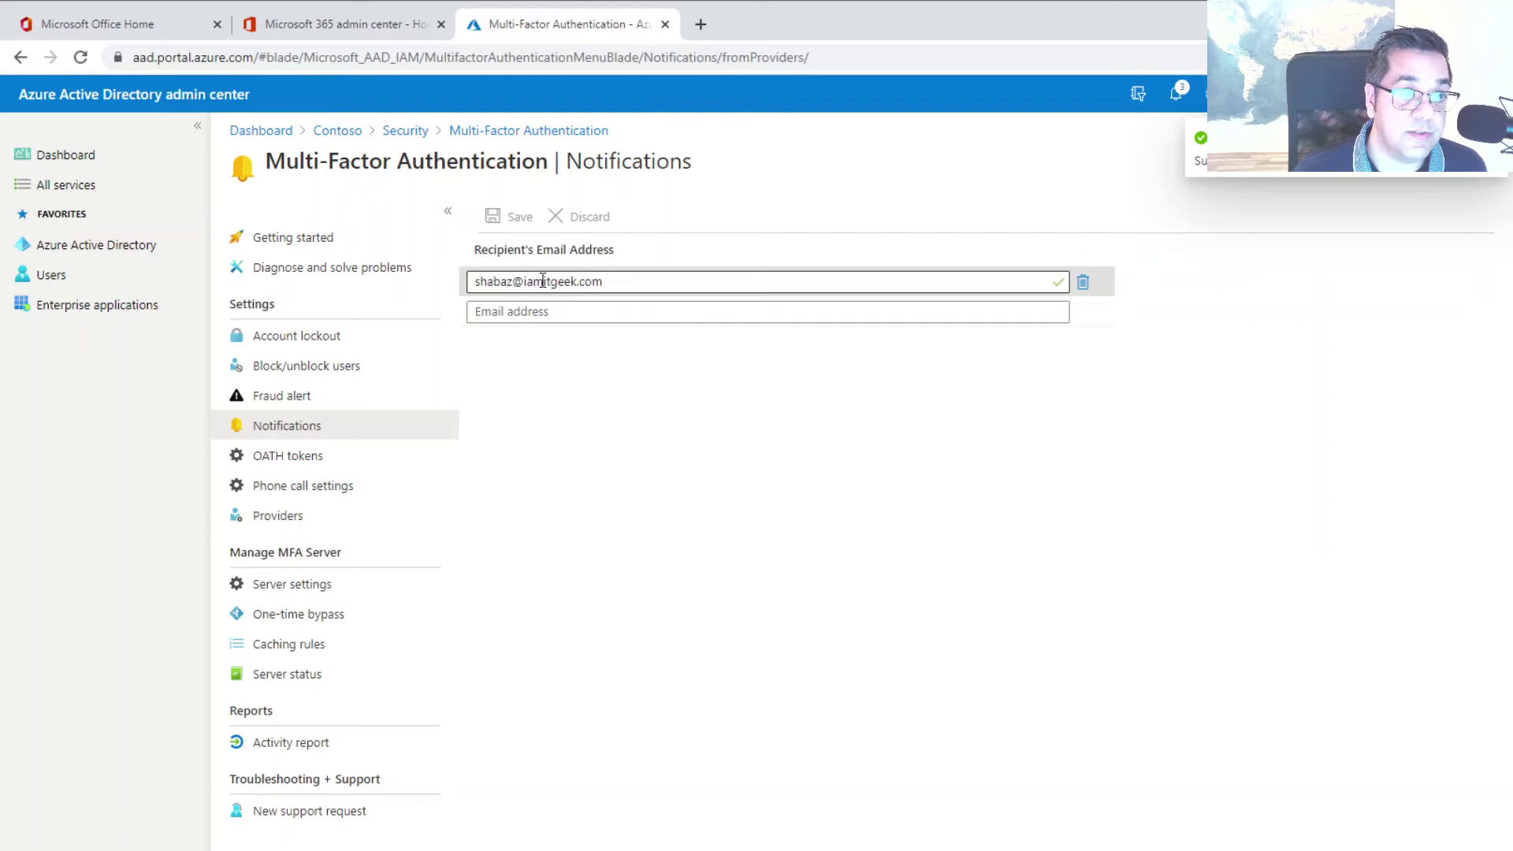
# Remove the recipient address again and save the empty recipient list
pyautogui.click(1082, 282)
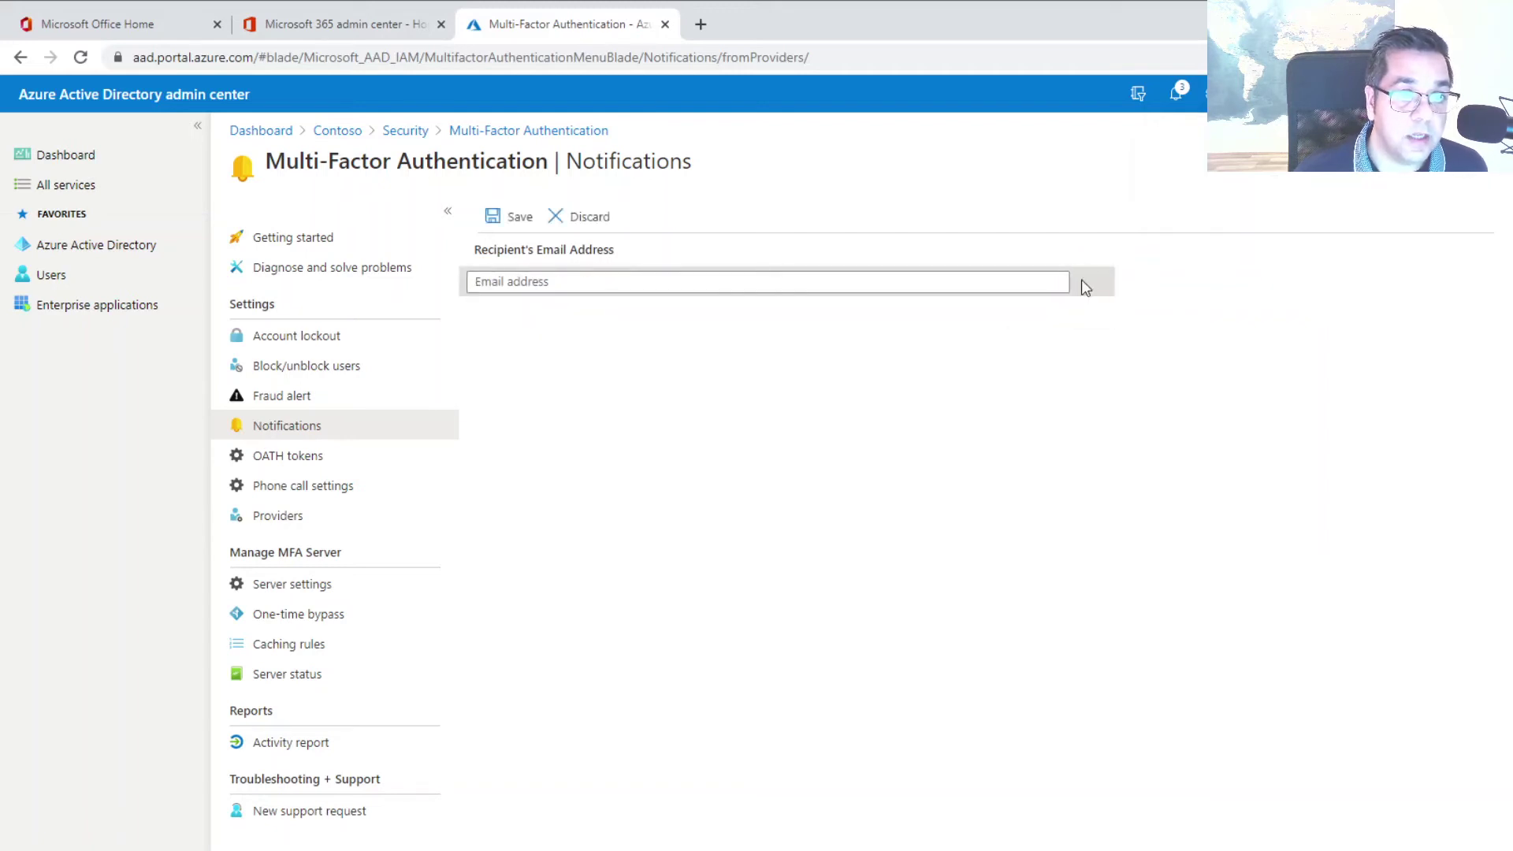
pyautogui.click(594, 222)
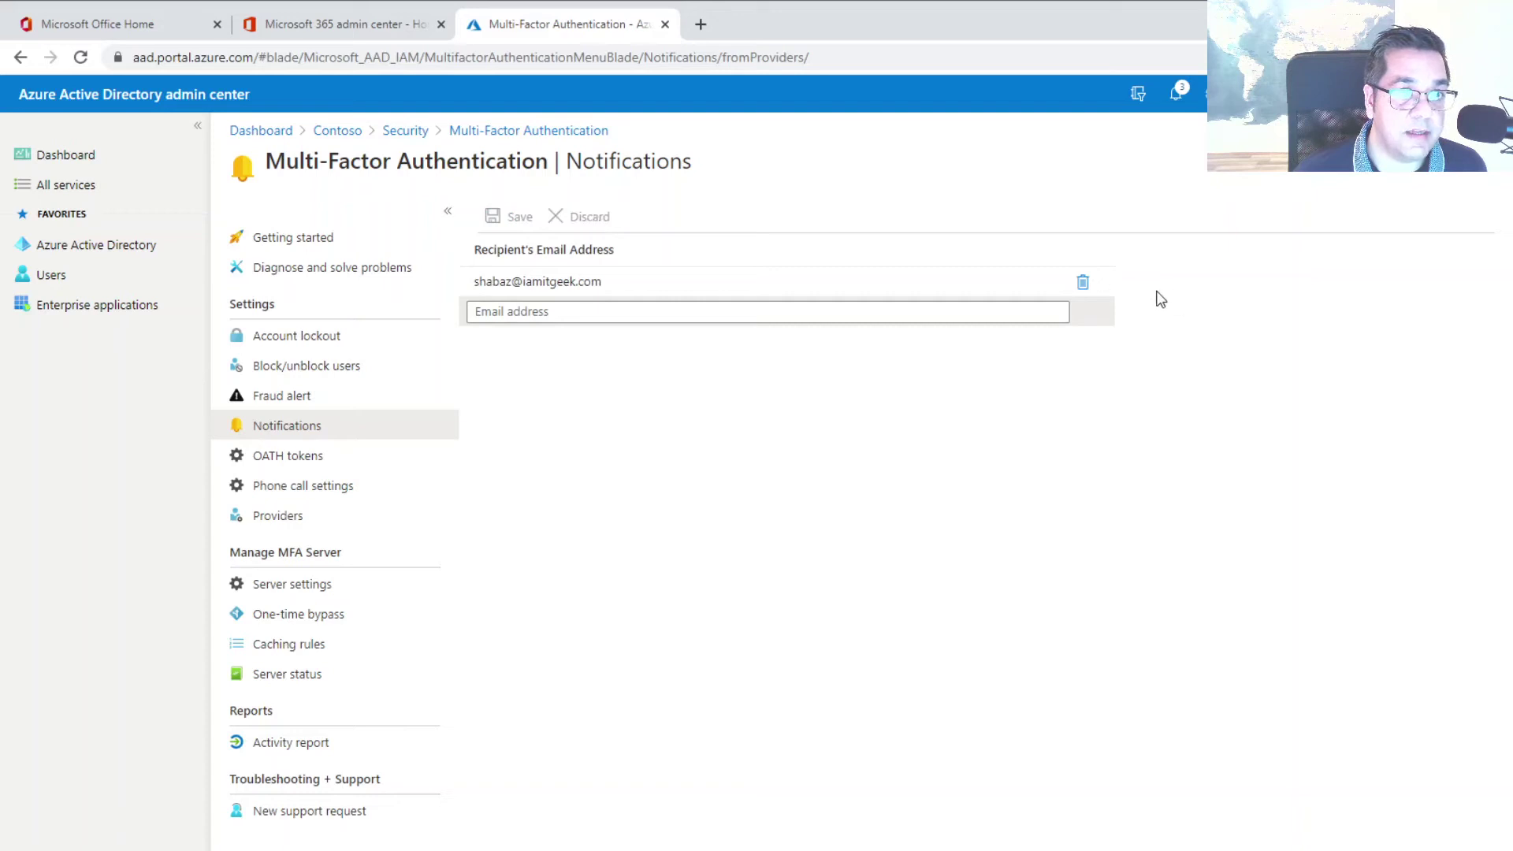
pyautogui.click(1082, 283)
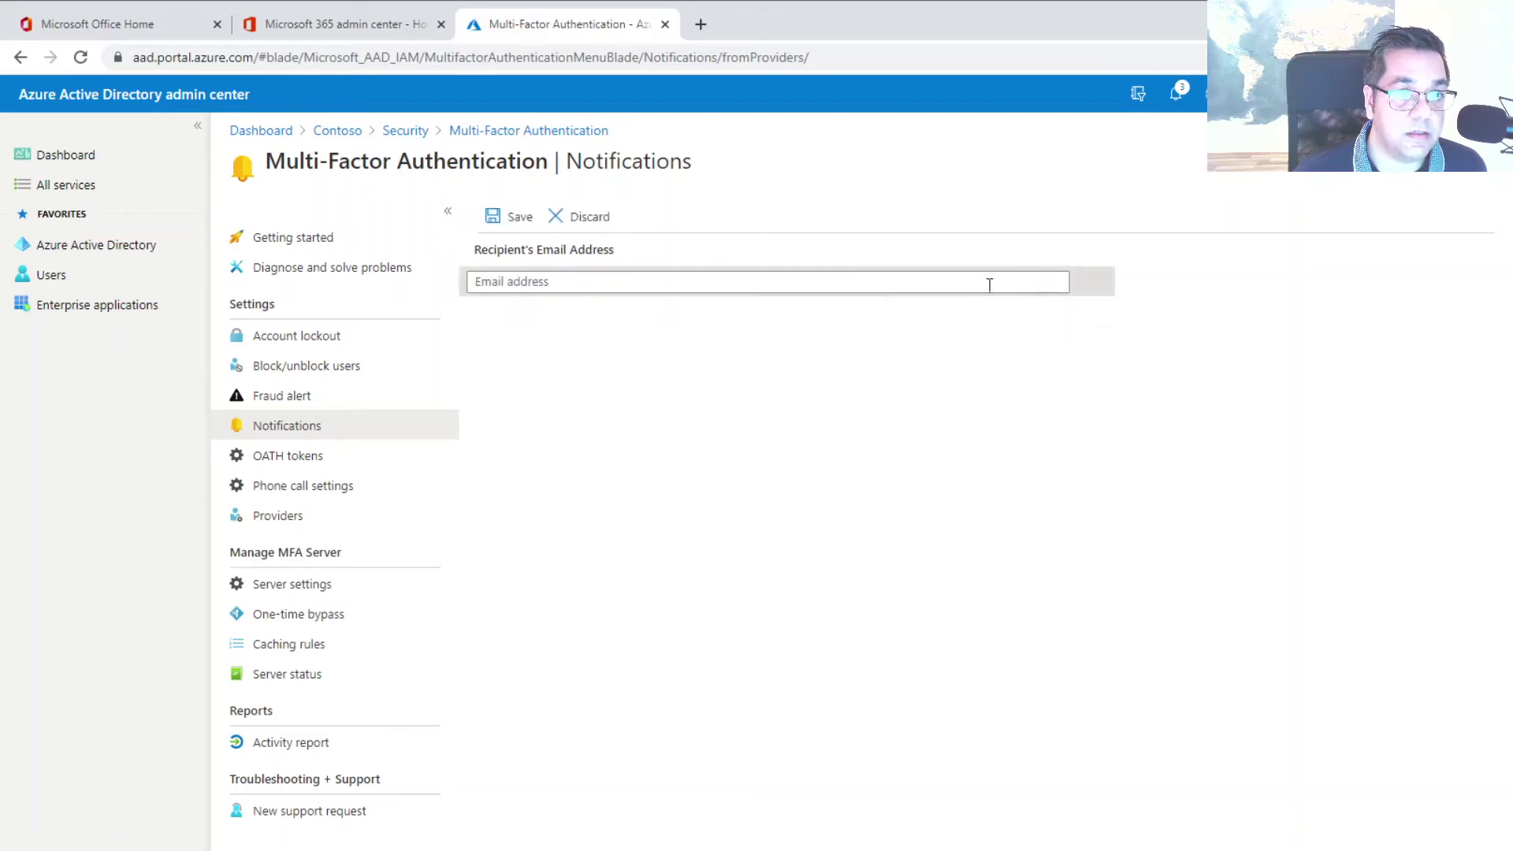
pyautogui.click(514, 223)
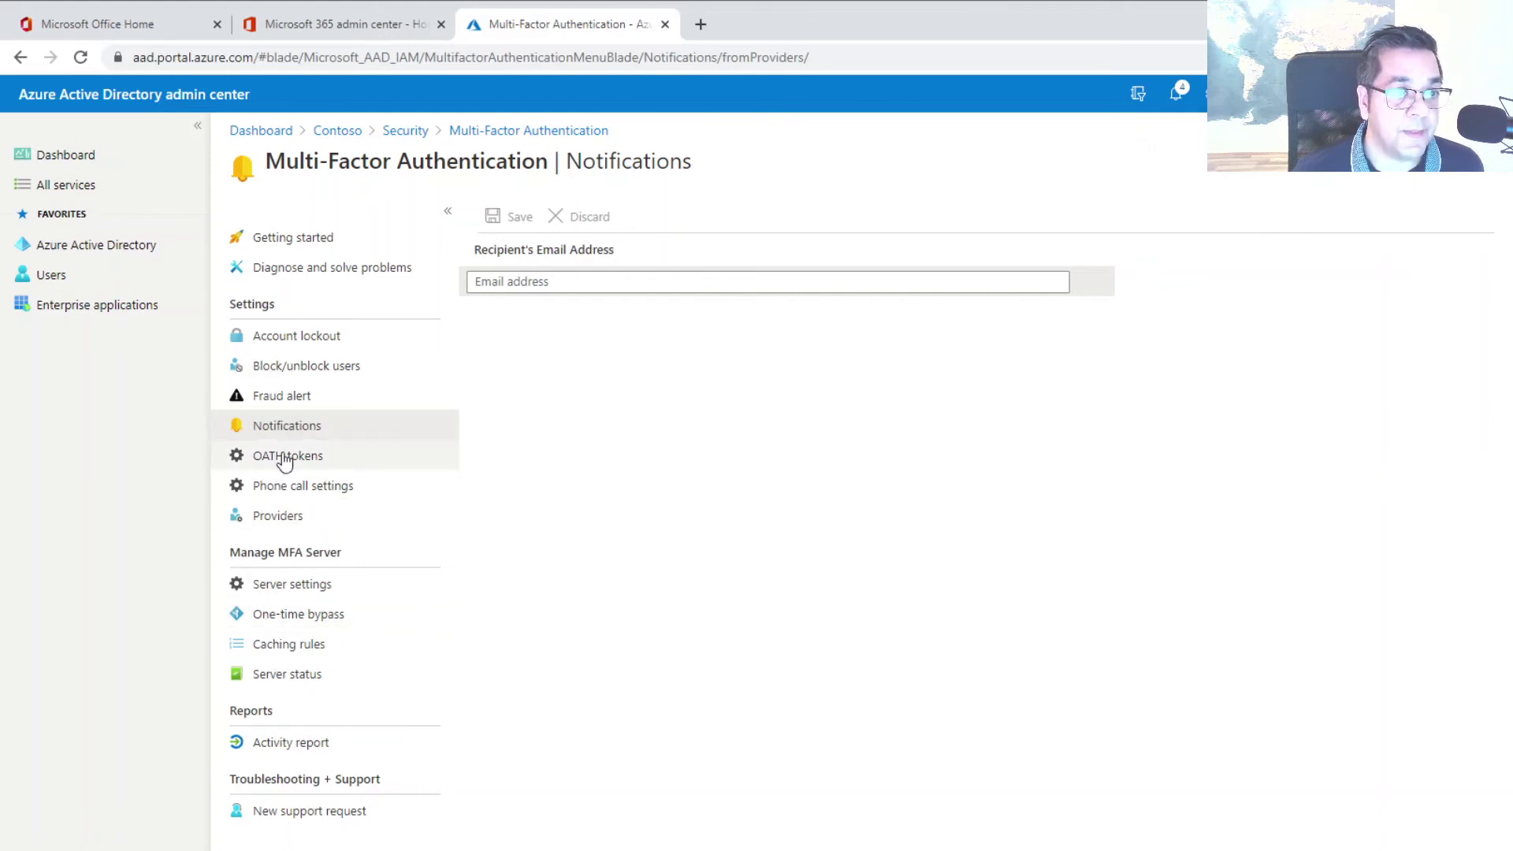
# Browse the Block/unblock users, OATH tokens and Phone call settings pages, ending on Providers
pyautogui.click(318, 368)
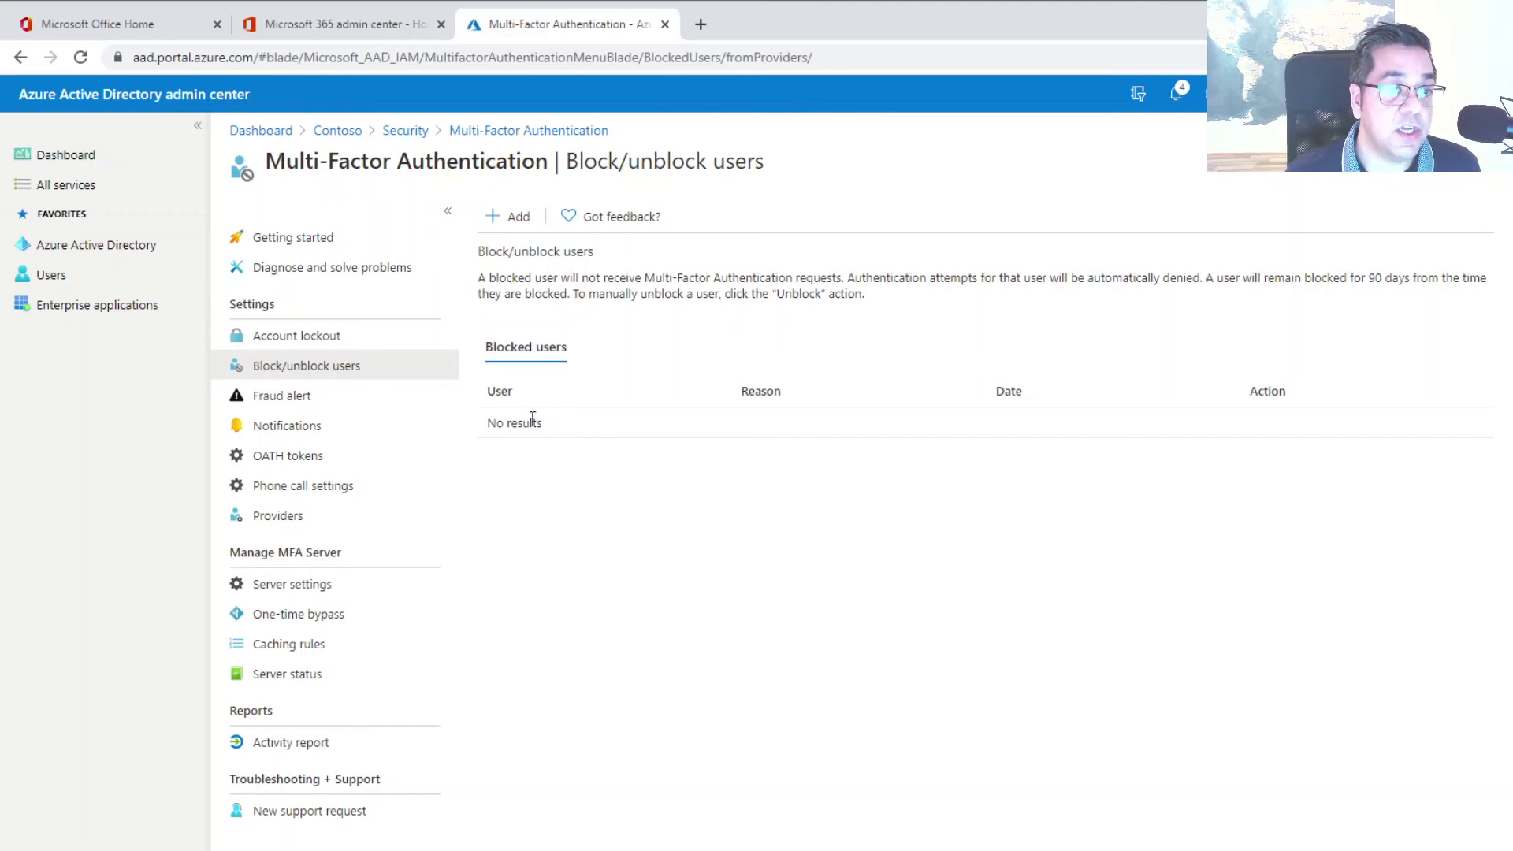
pyautogui.click(307, 459)
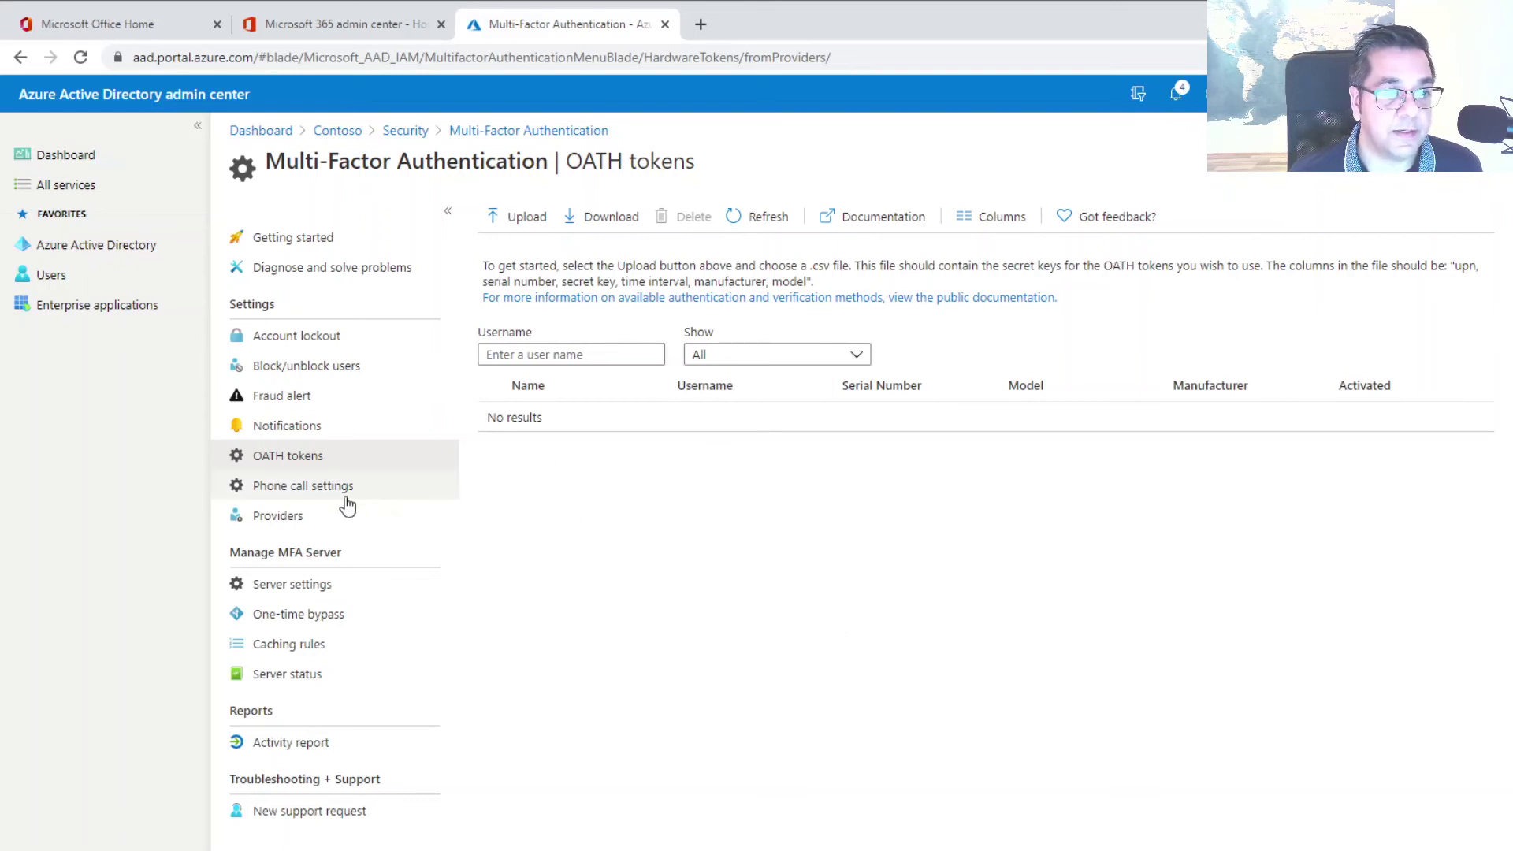
pyautogui.click(439, 492)
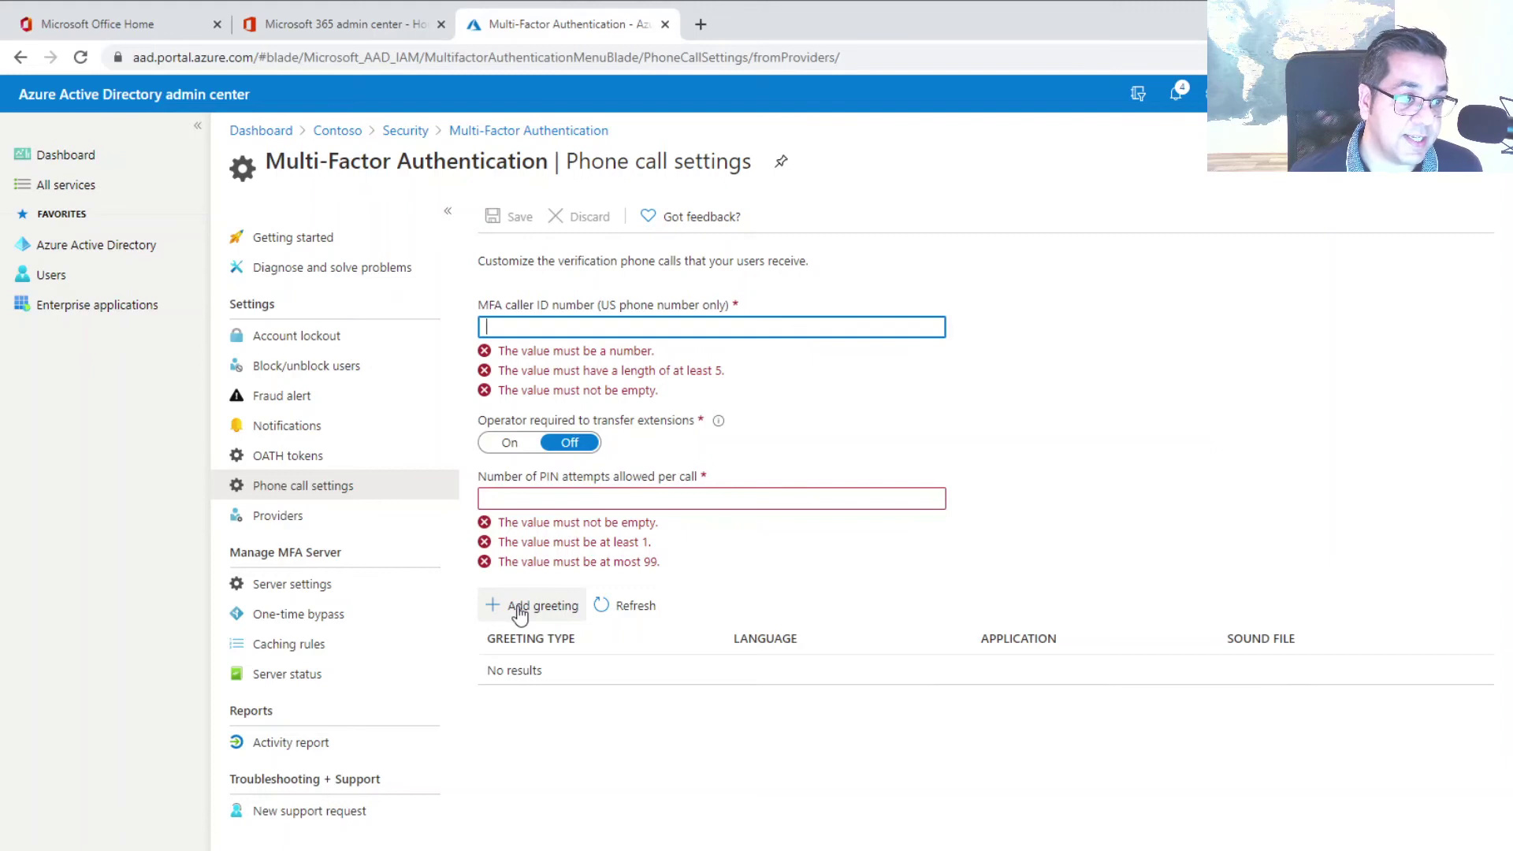
pyautogui.click(272, 520)
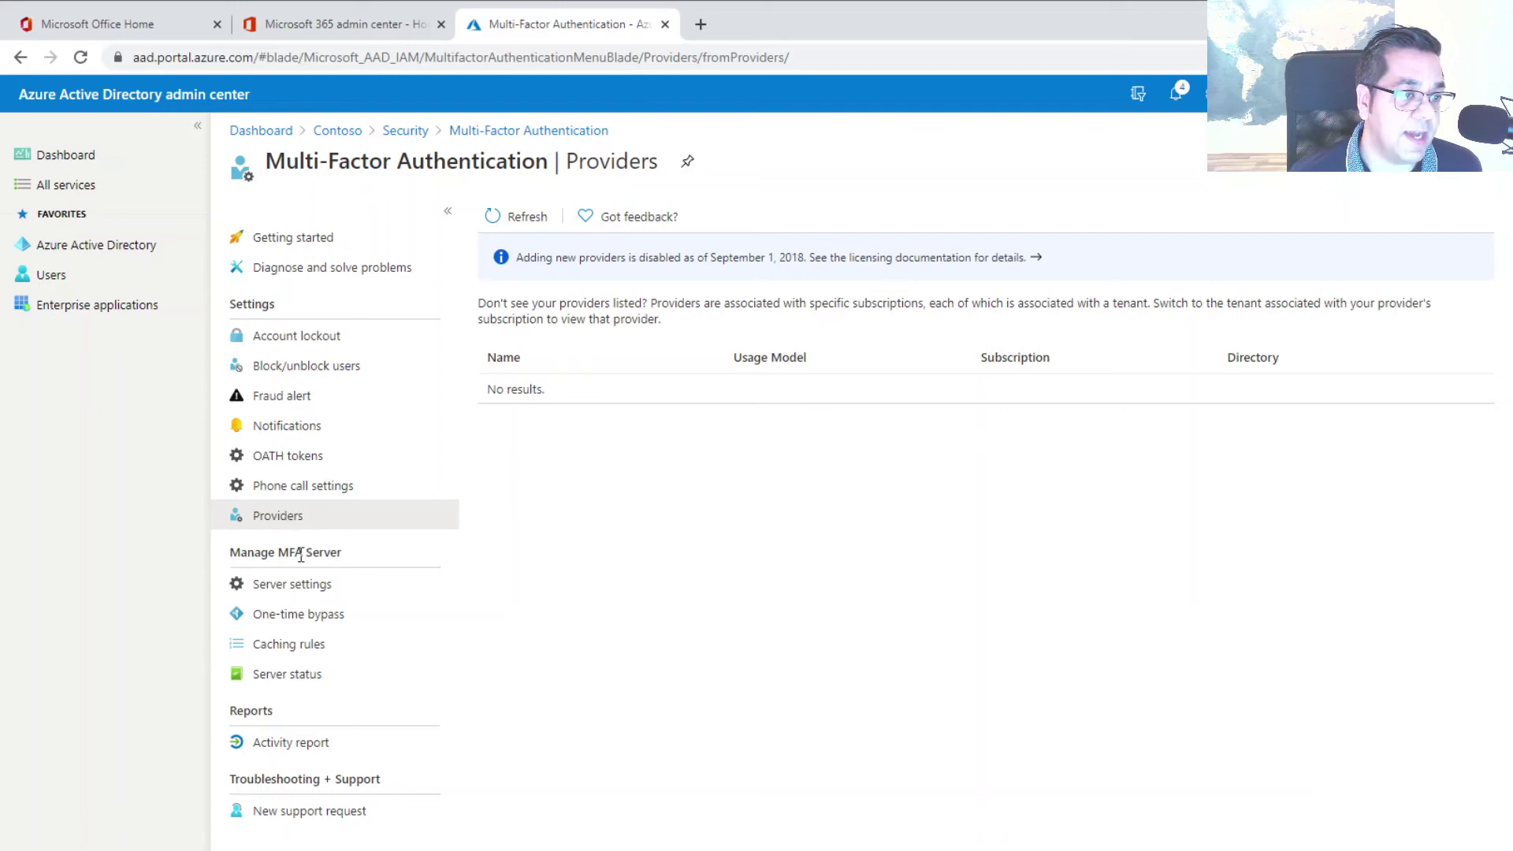
# Look through the MFA Server settings, one-time bypass, caching rules and server status pages
pyautogui.click(271, 587)
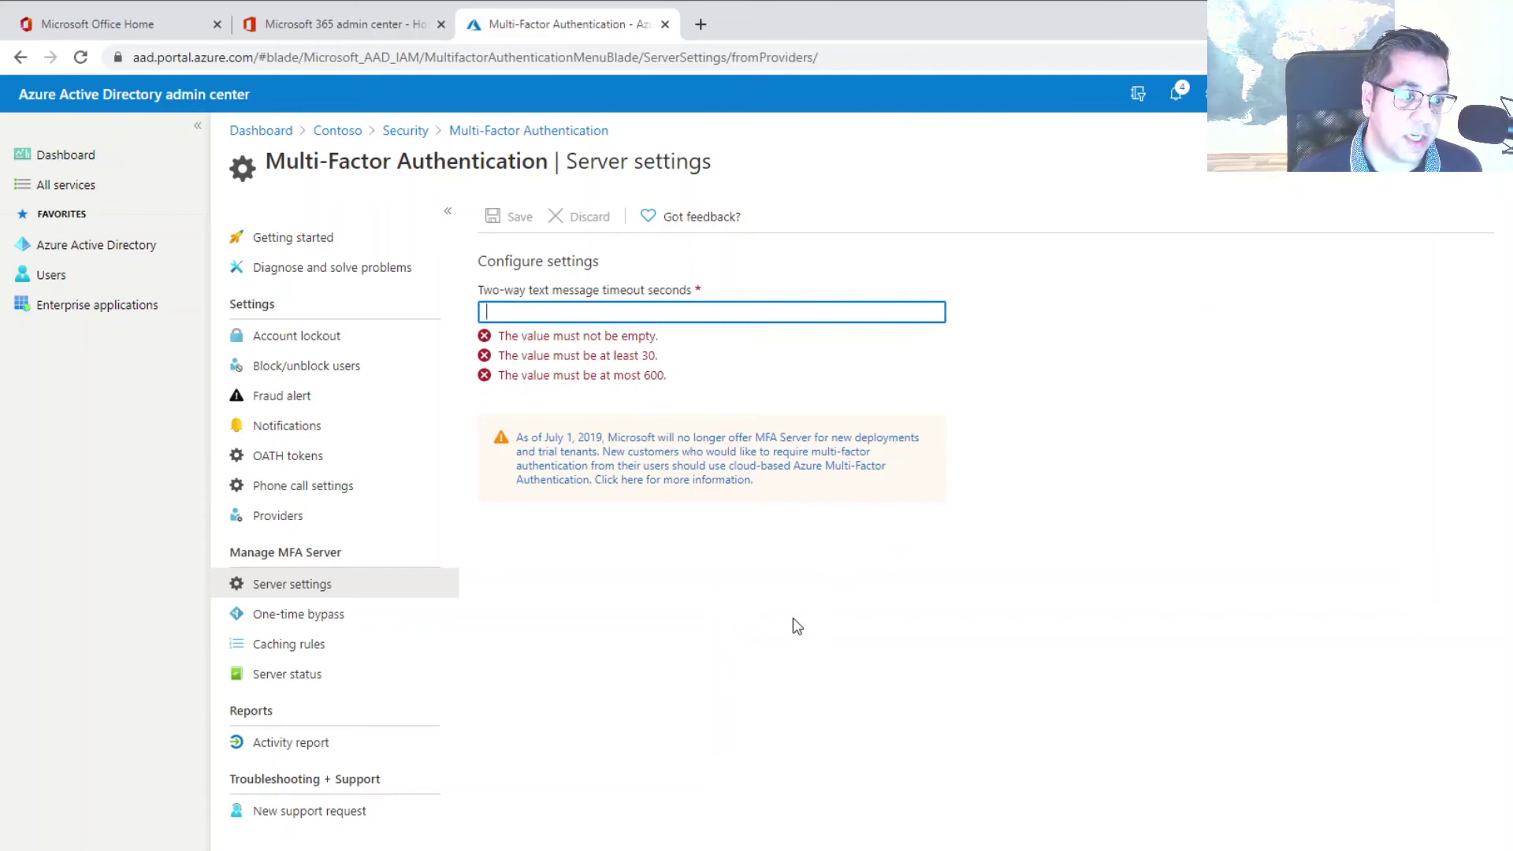
pyautogui.click(330, 617)
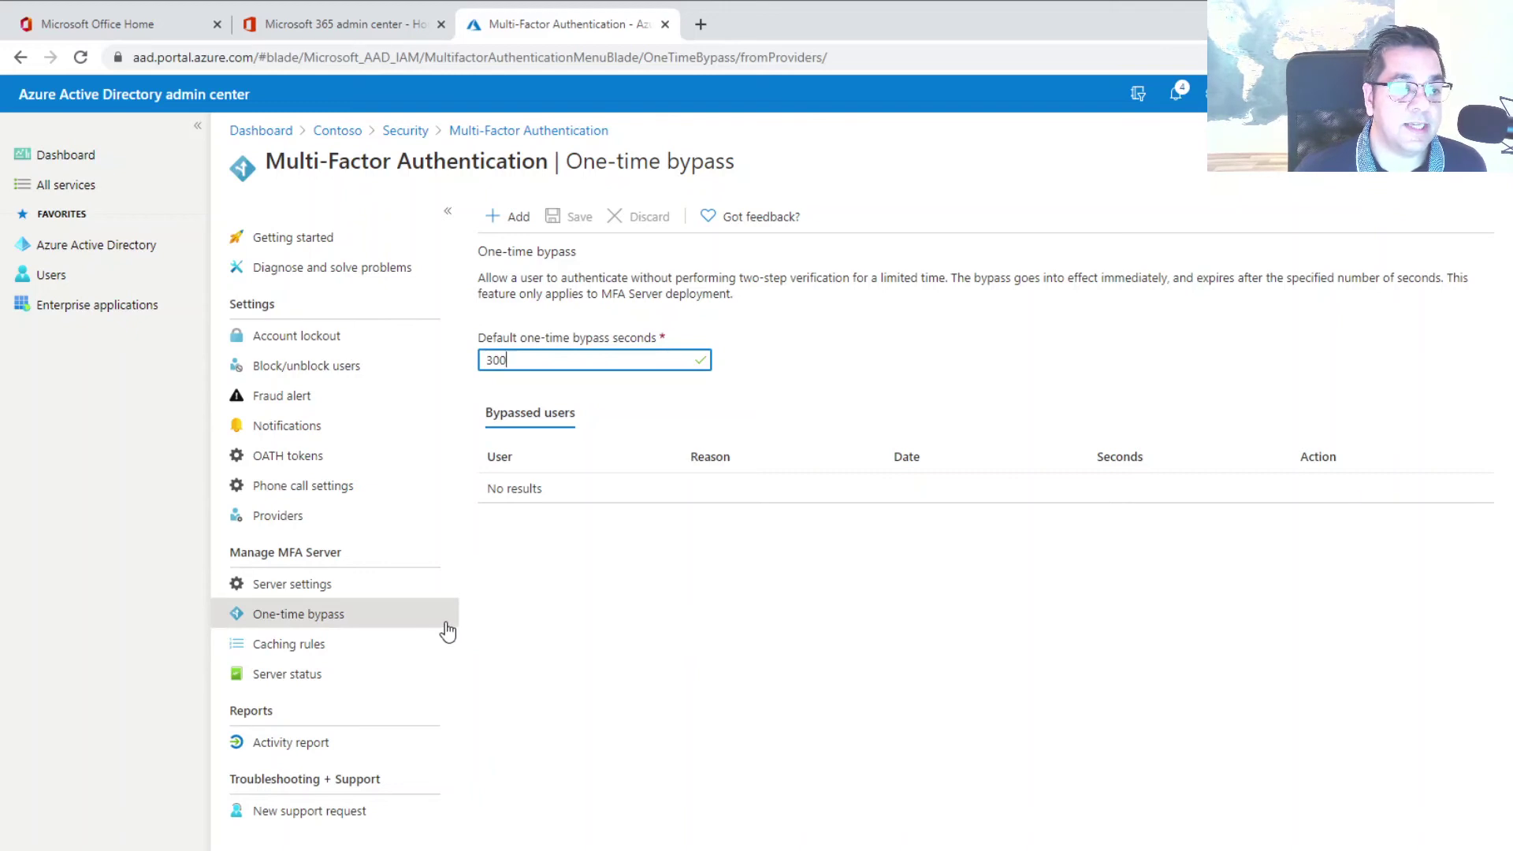
pyautogui.click(319, 646)
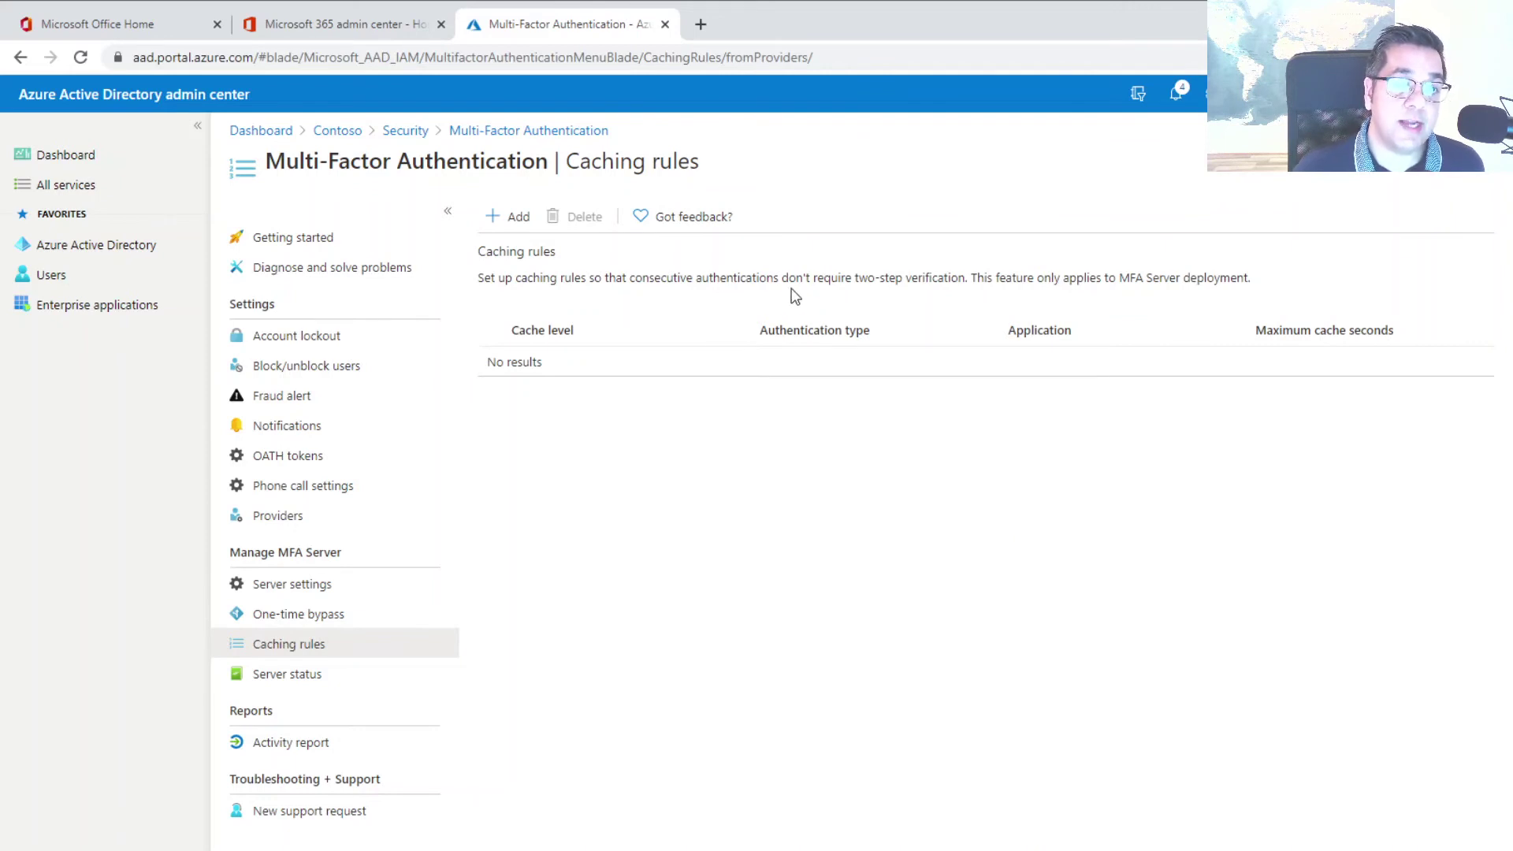
pyautogui.click(286, 675)
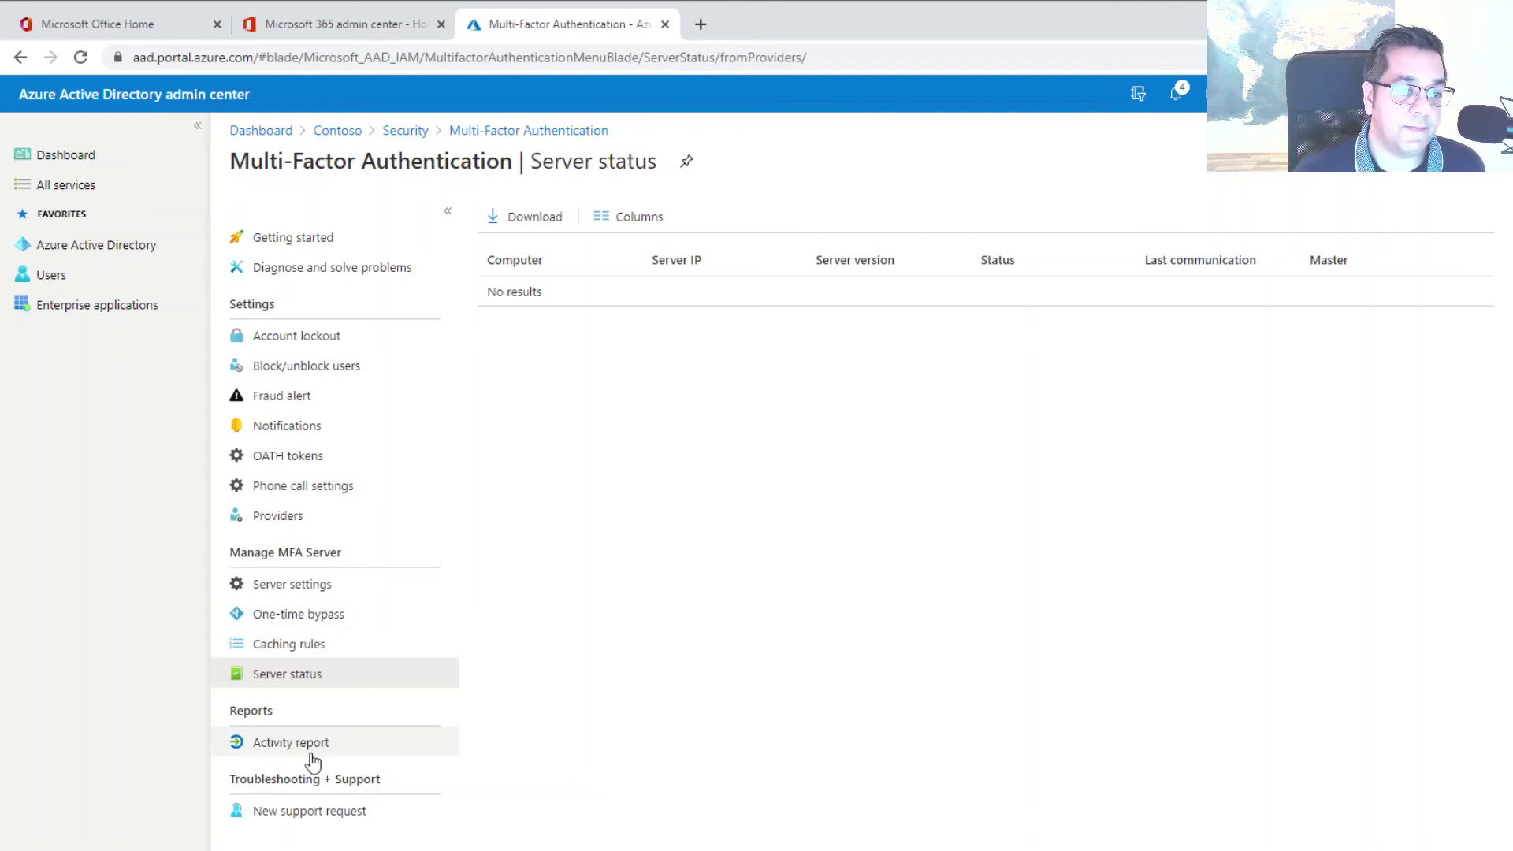
# View the MFA activity report with the time interval kept at Last 24 hours
pyautogui.click(282, 755)
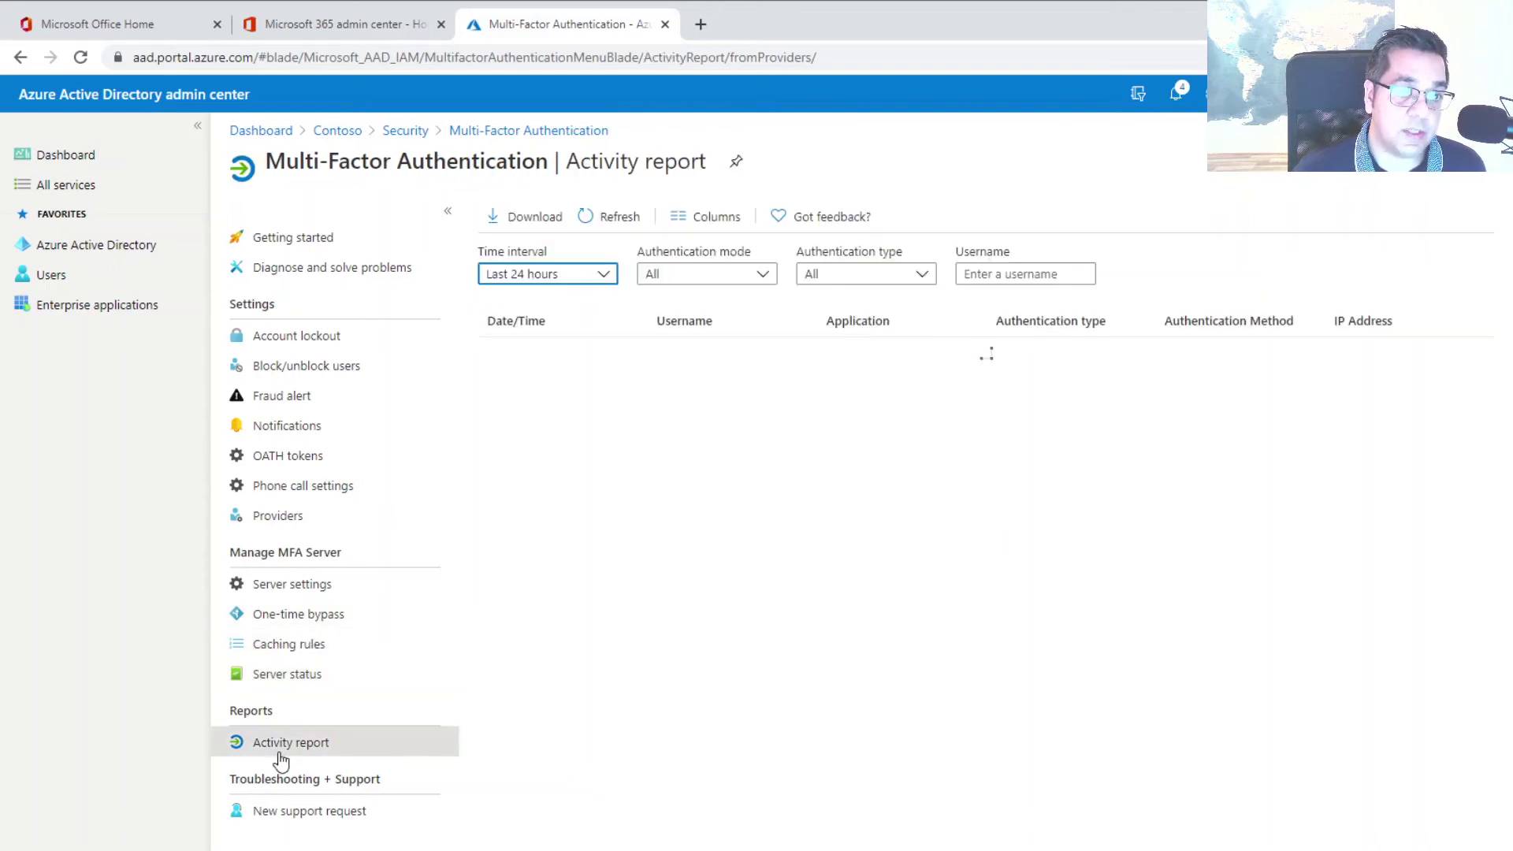
pyautogui.click(605, 278)
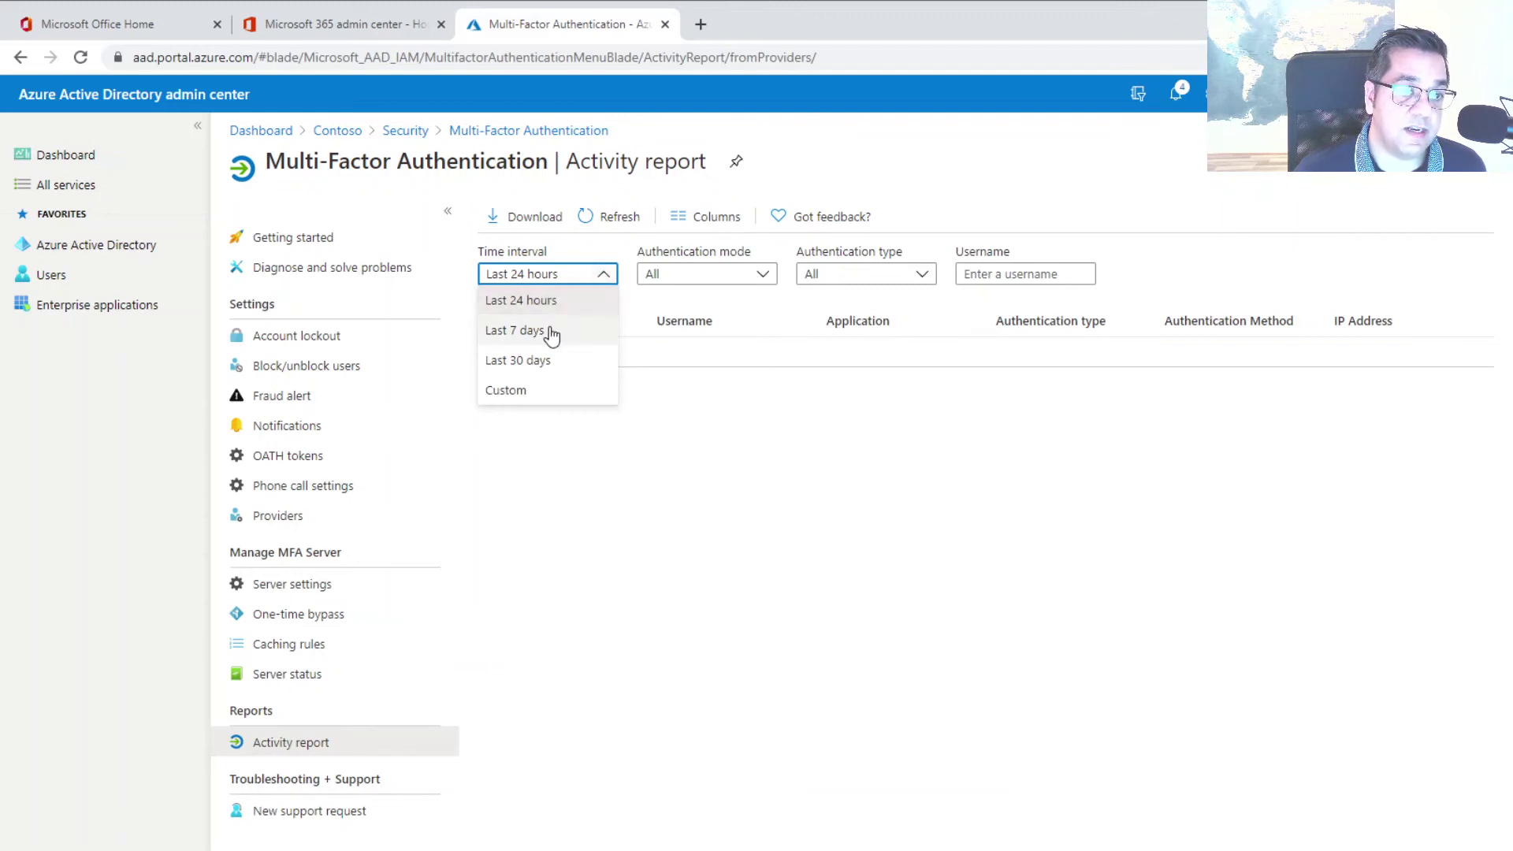
pyautogui.click(796, 432)
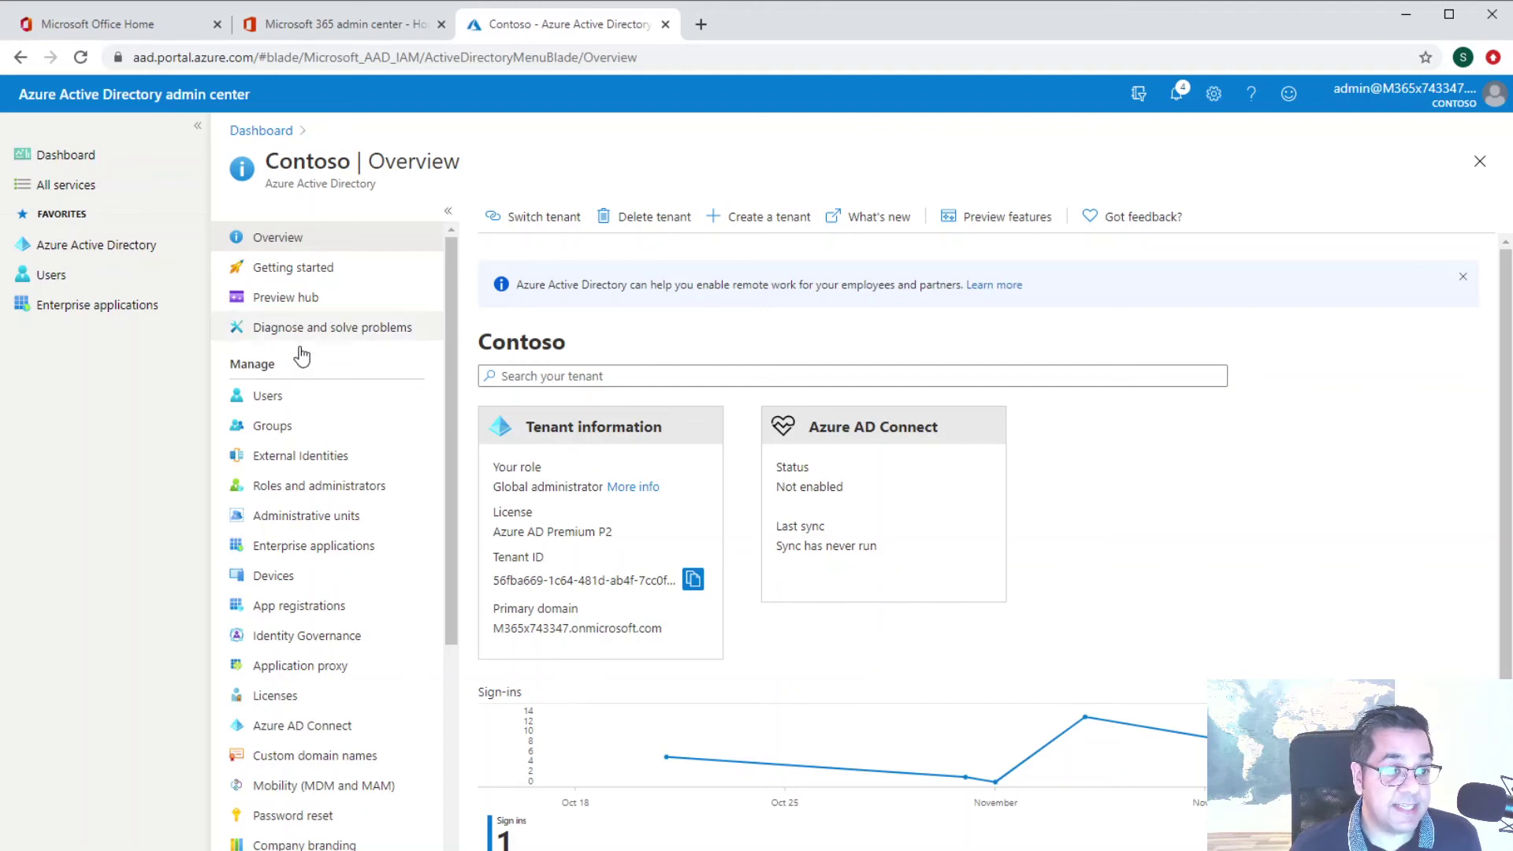
# From All users, launch the per-user Multi-Factor Authentication page
pyautogui.scroll(-1, 290, 382)
pyautogui.scroll(-1, 293, 394)
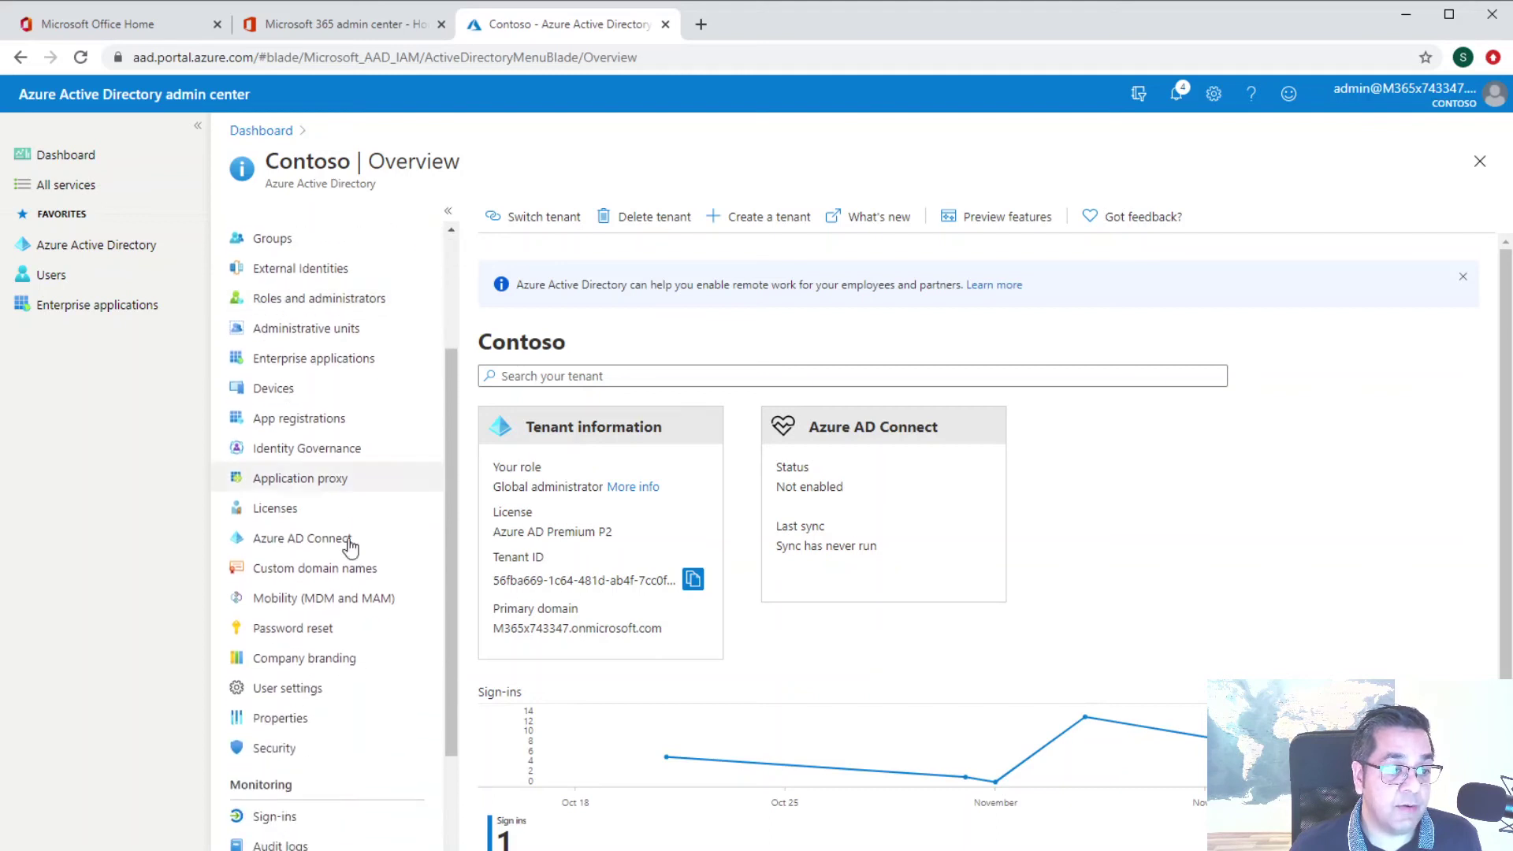
pyautogui.scroll(2, 282, 758)
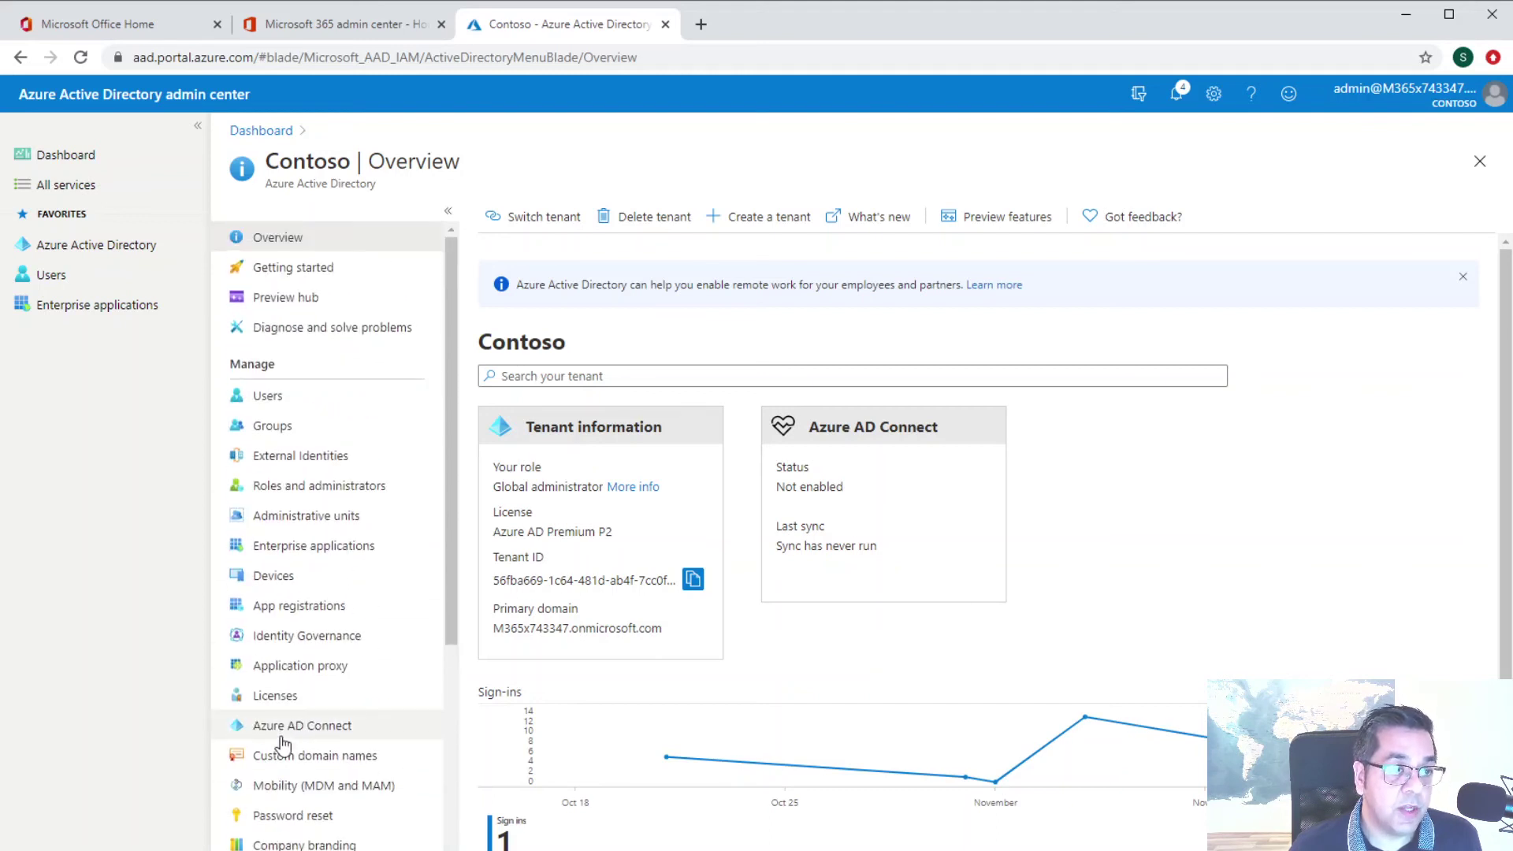
pyautogui.click(290, 406)
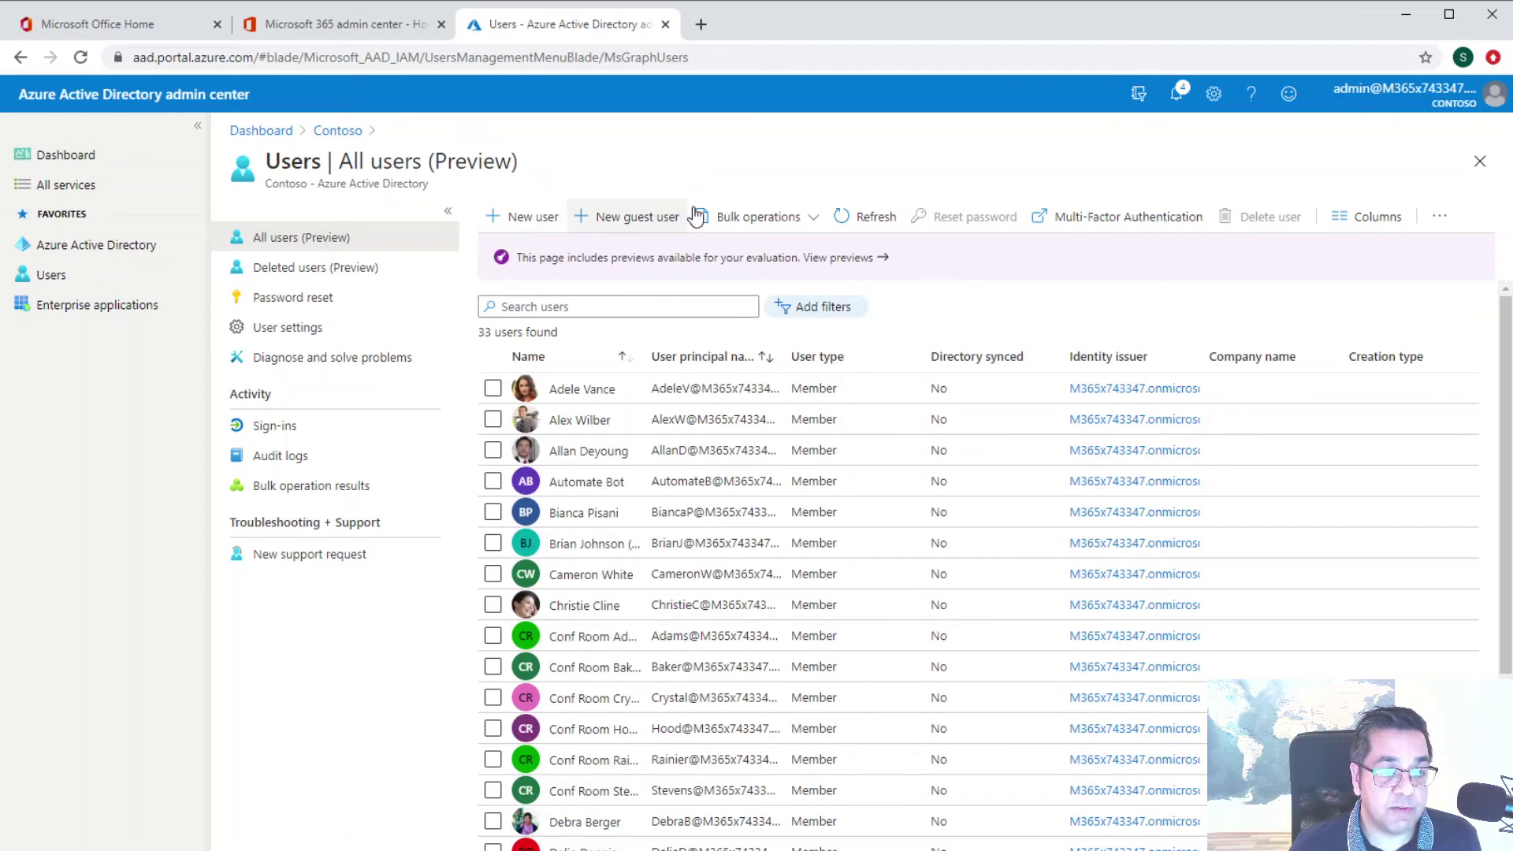
pyautogui.click(1094, 224)
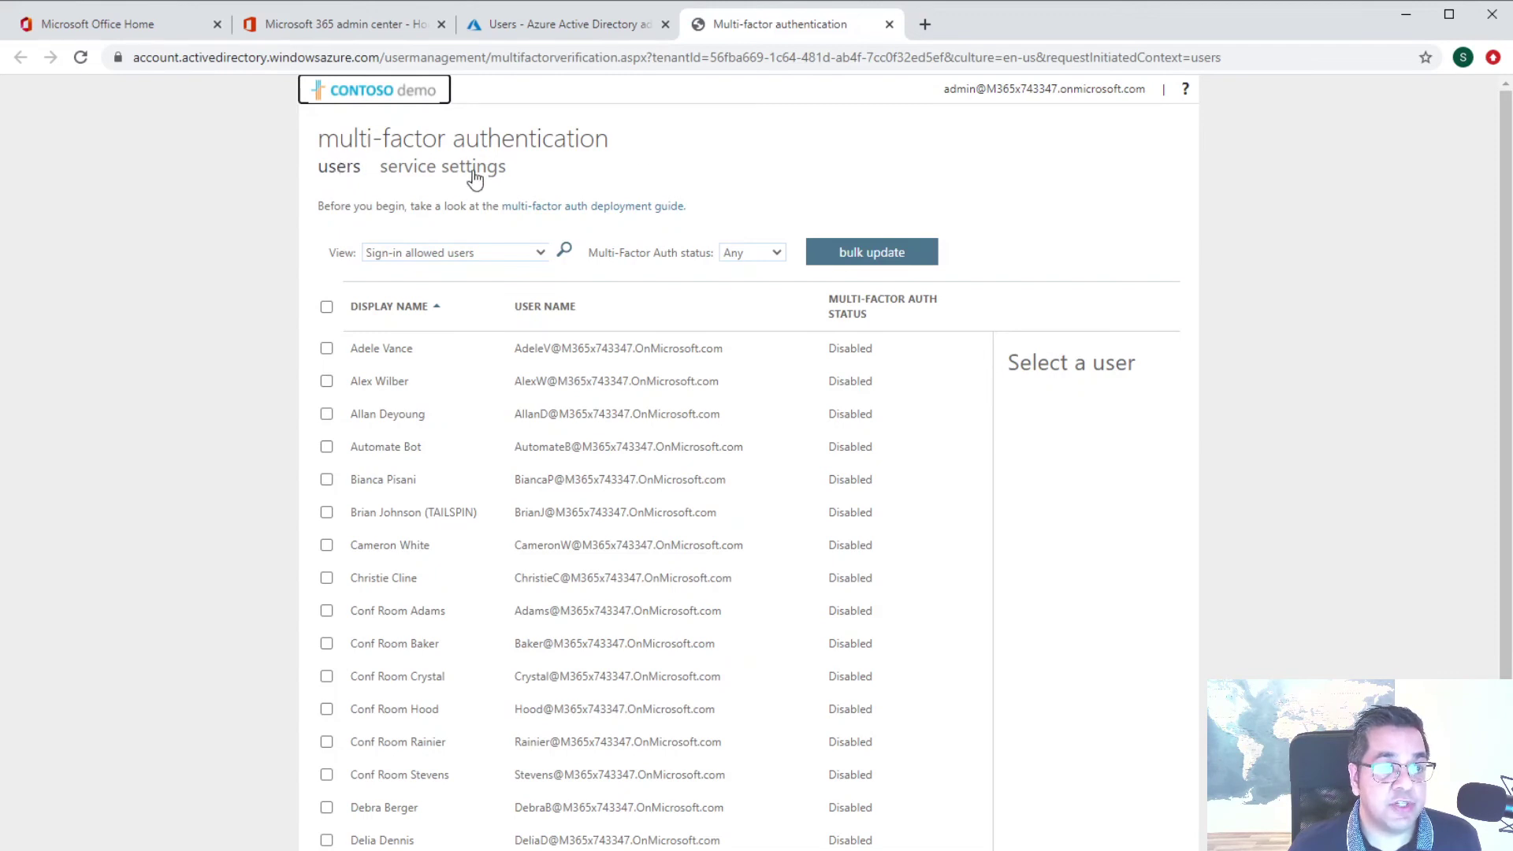
pyautogui.click(337, 173)
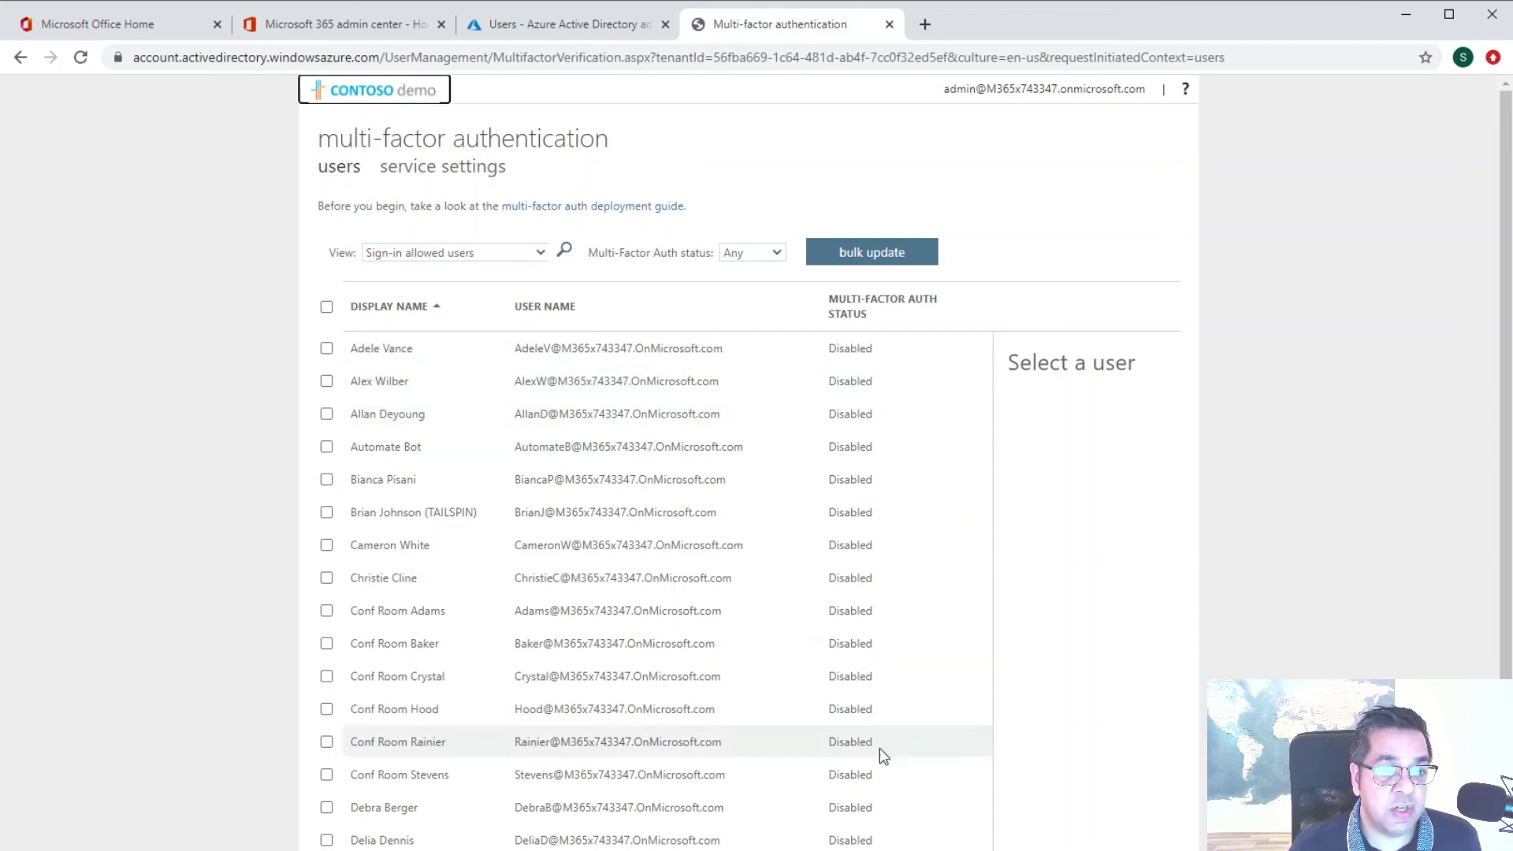
pyautogui.scroll(-3, 870, 476)
pyautogui.scroll(3, 870, 476)
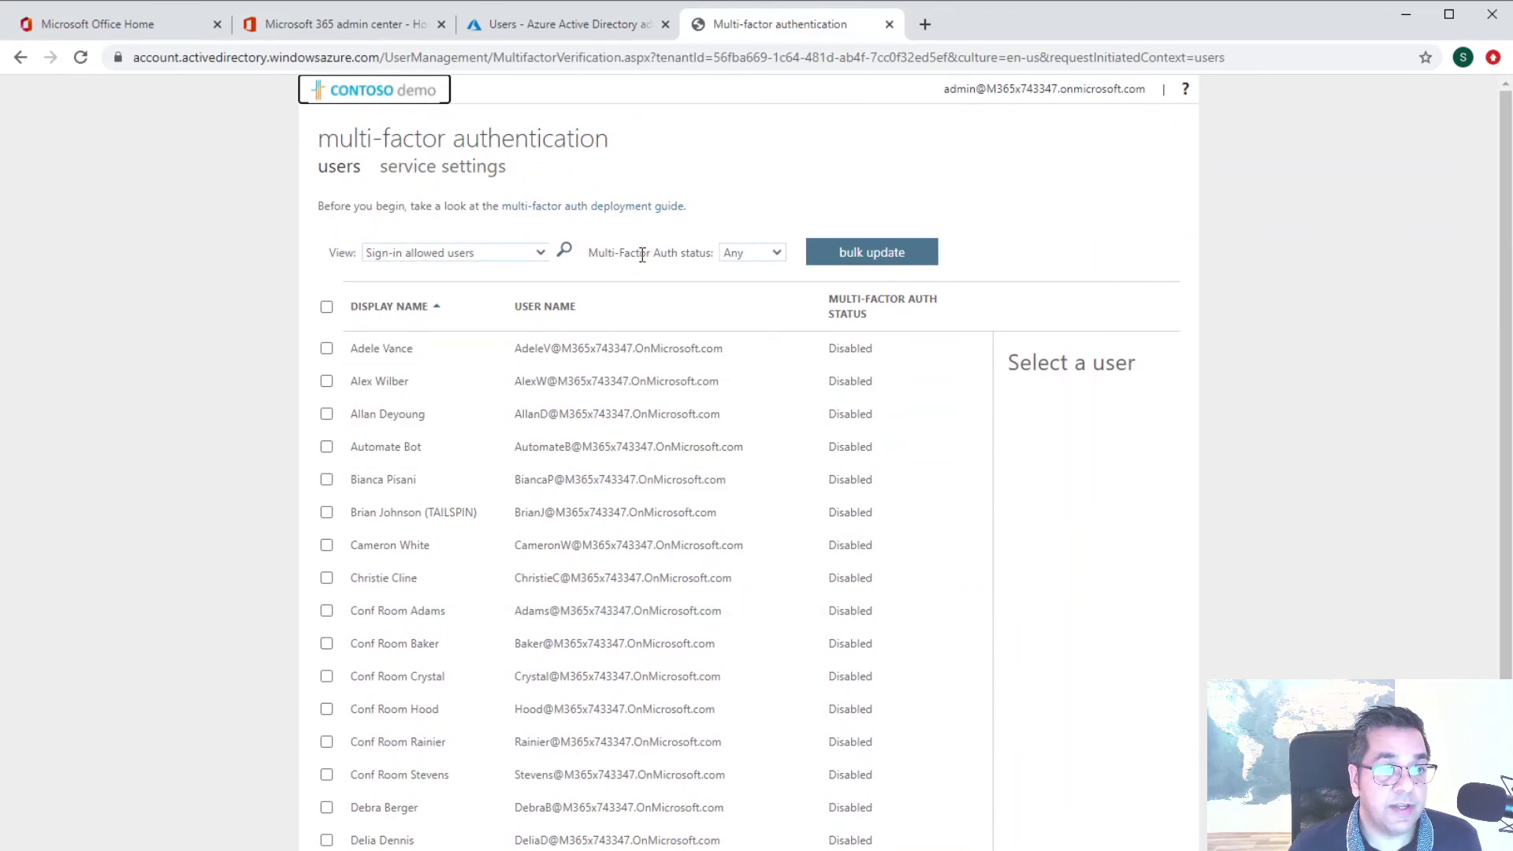
pyautogui.click(475, 259)
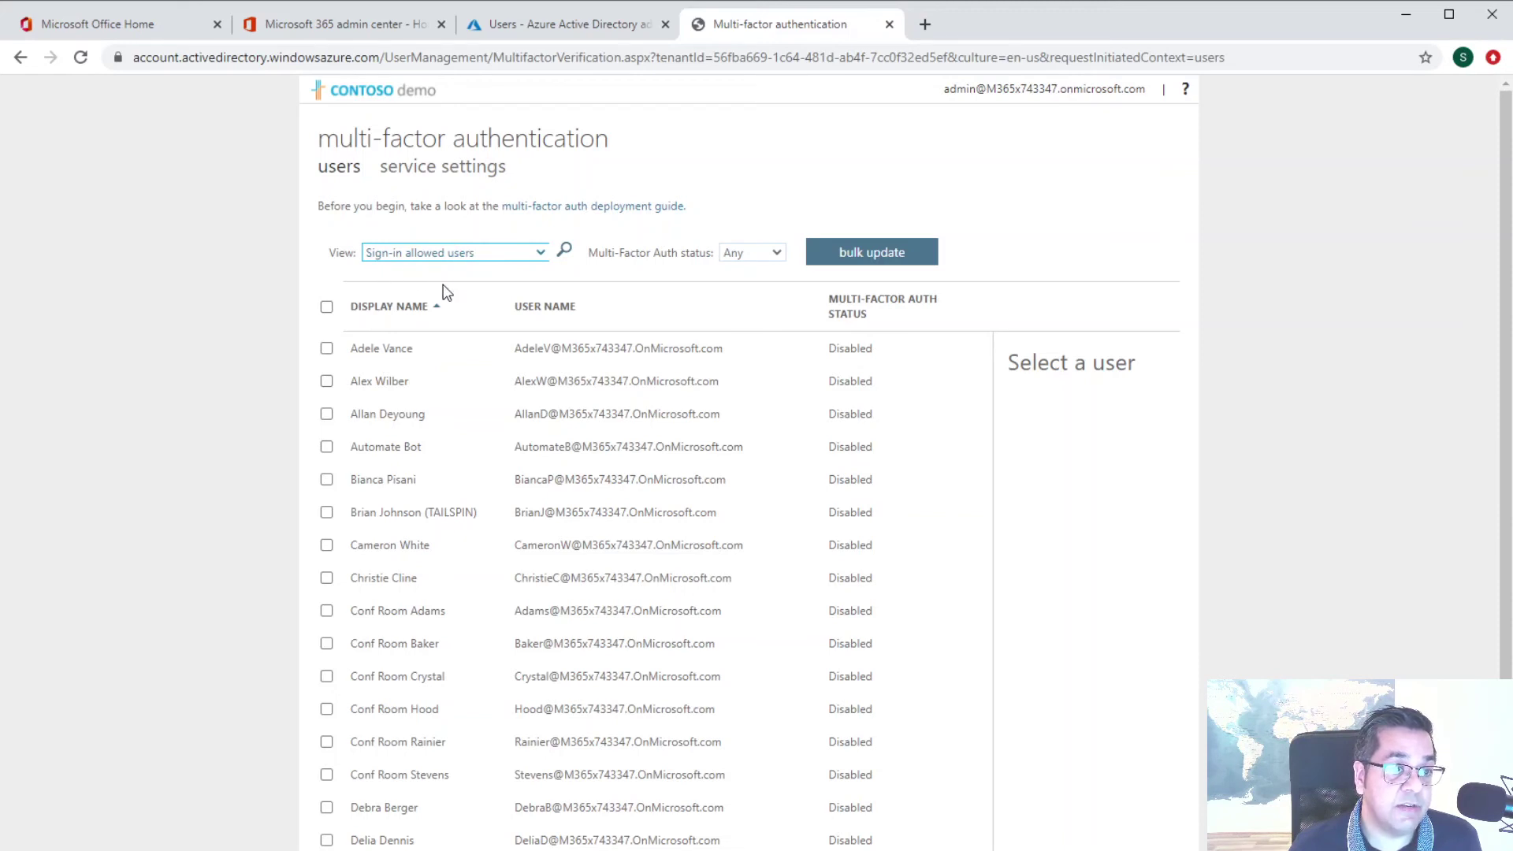
pyautogui.press('b')
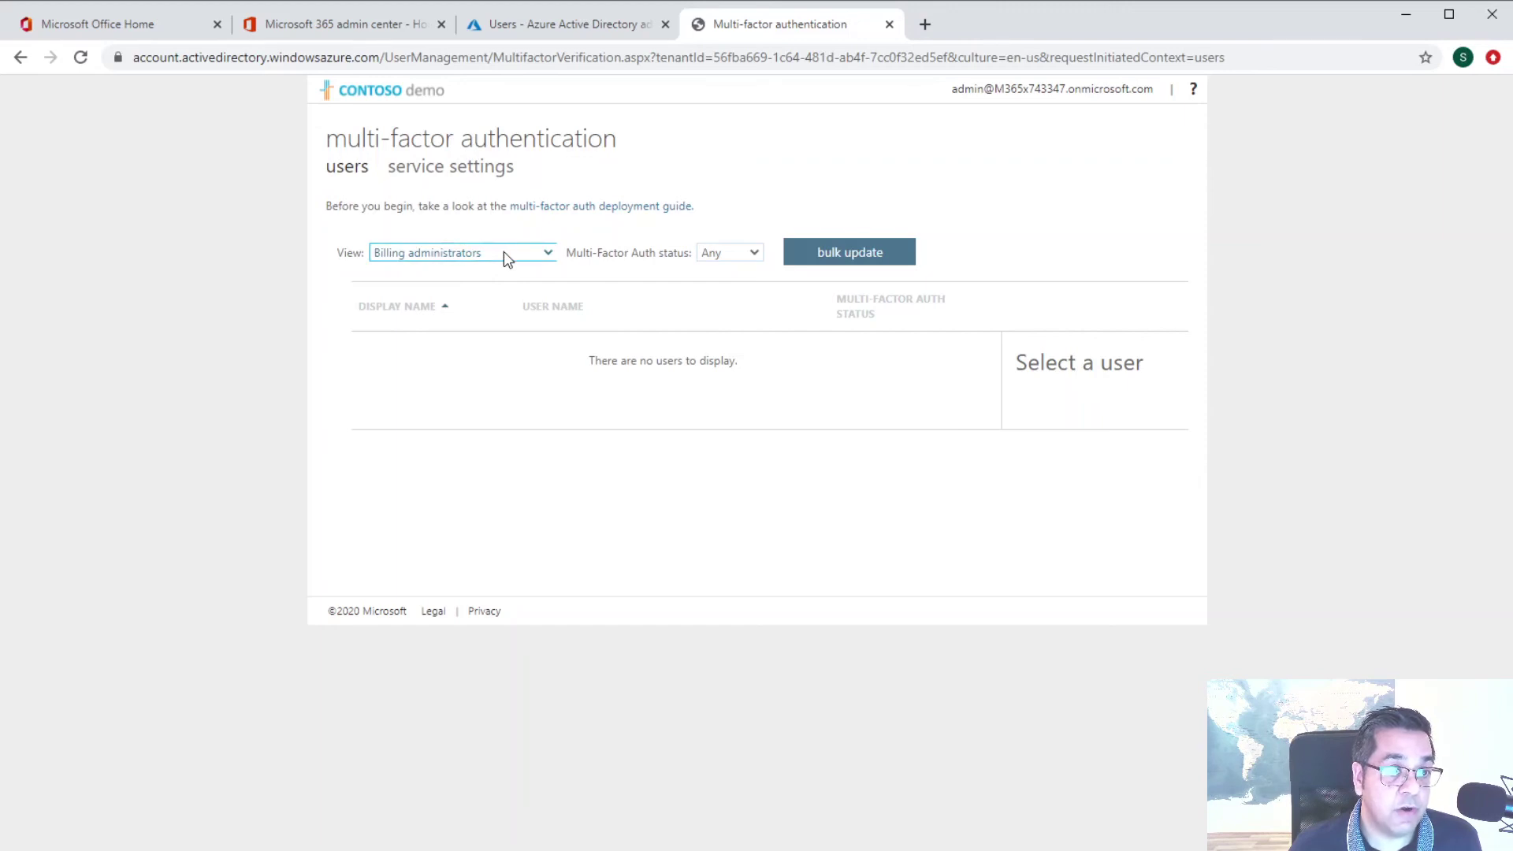
pyautogui.press('g')
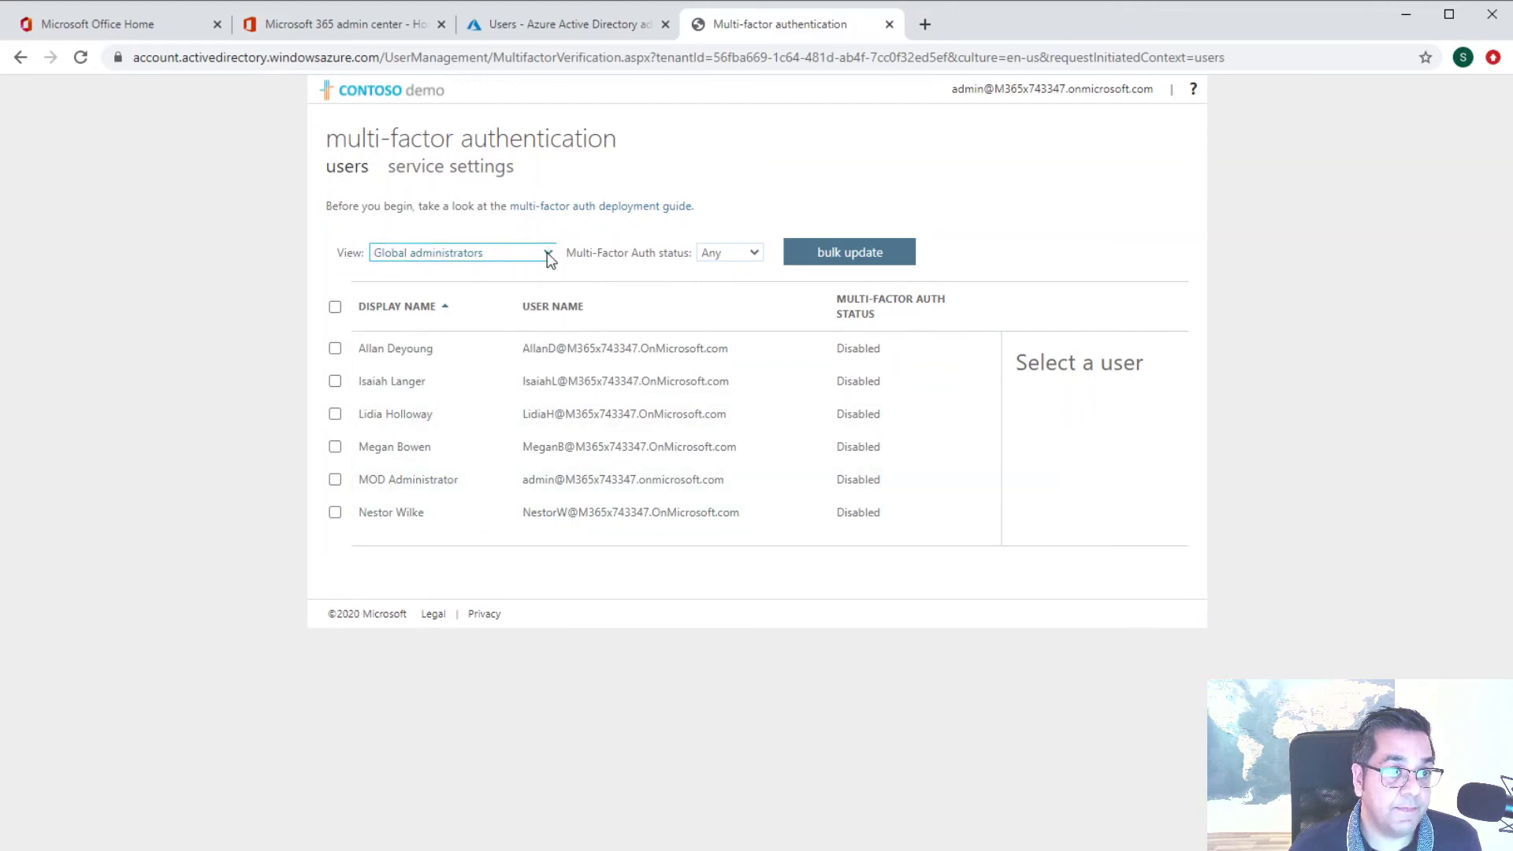
pyautogui.press('p')
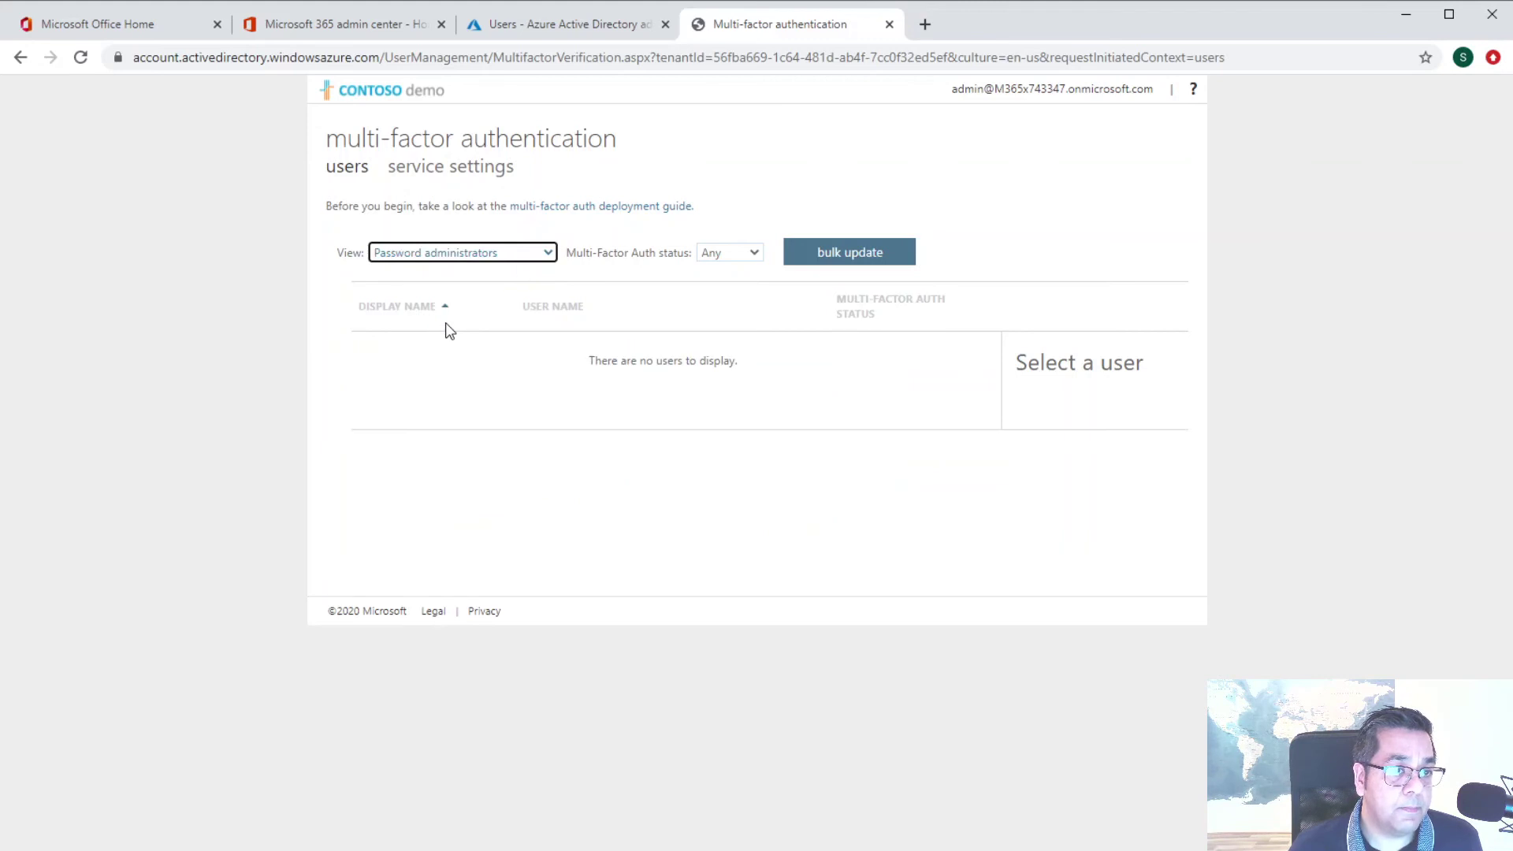
pyautogui.click(532, 257)
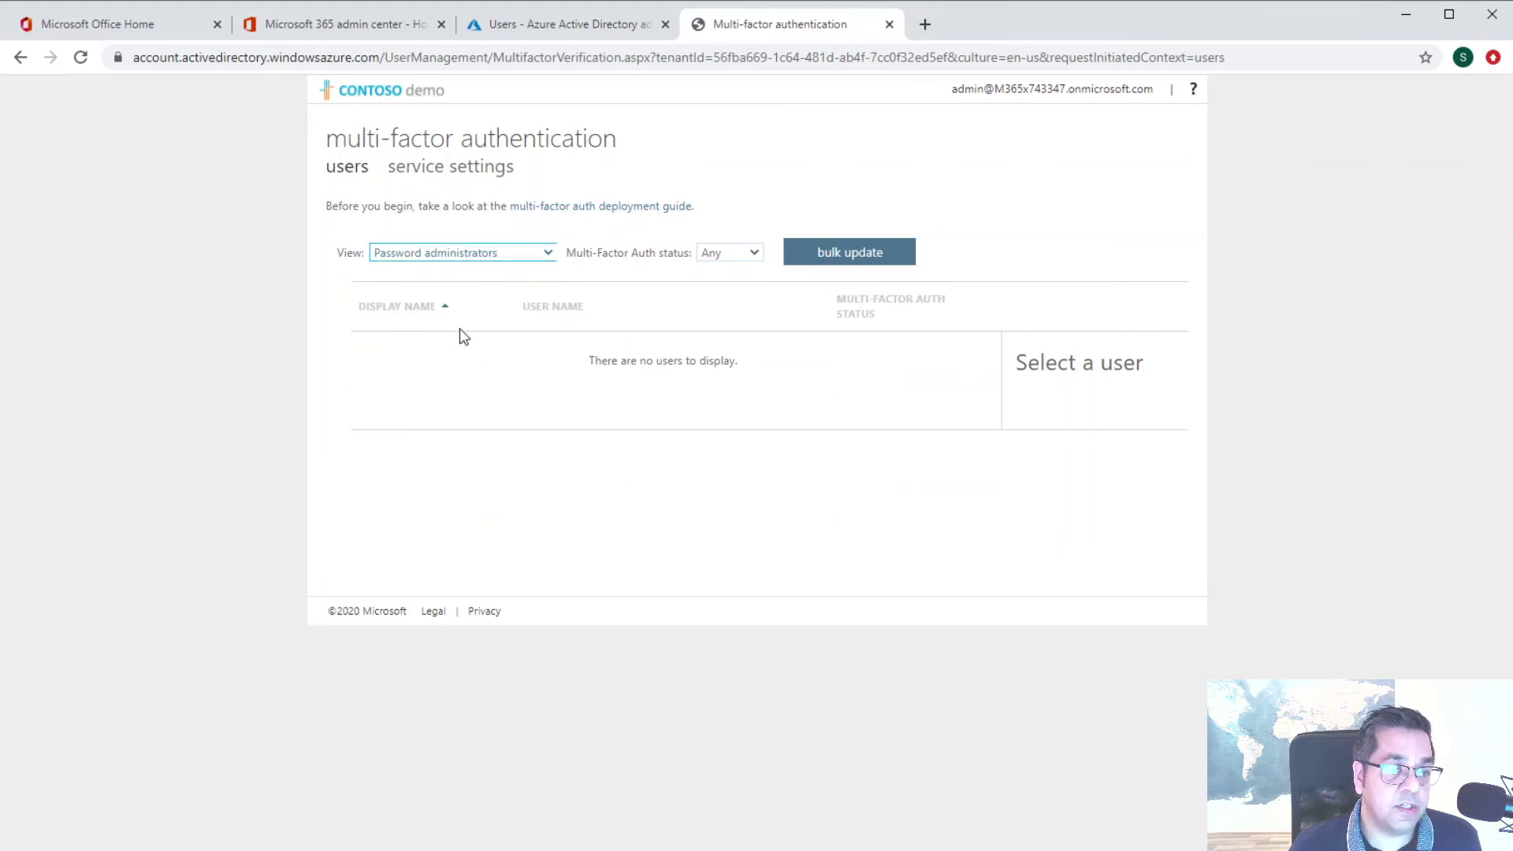
pyautogui.press('s')
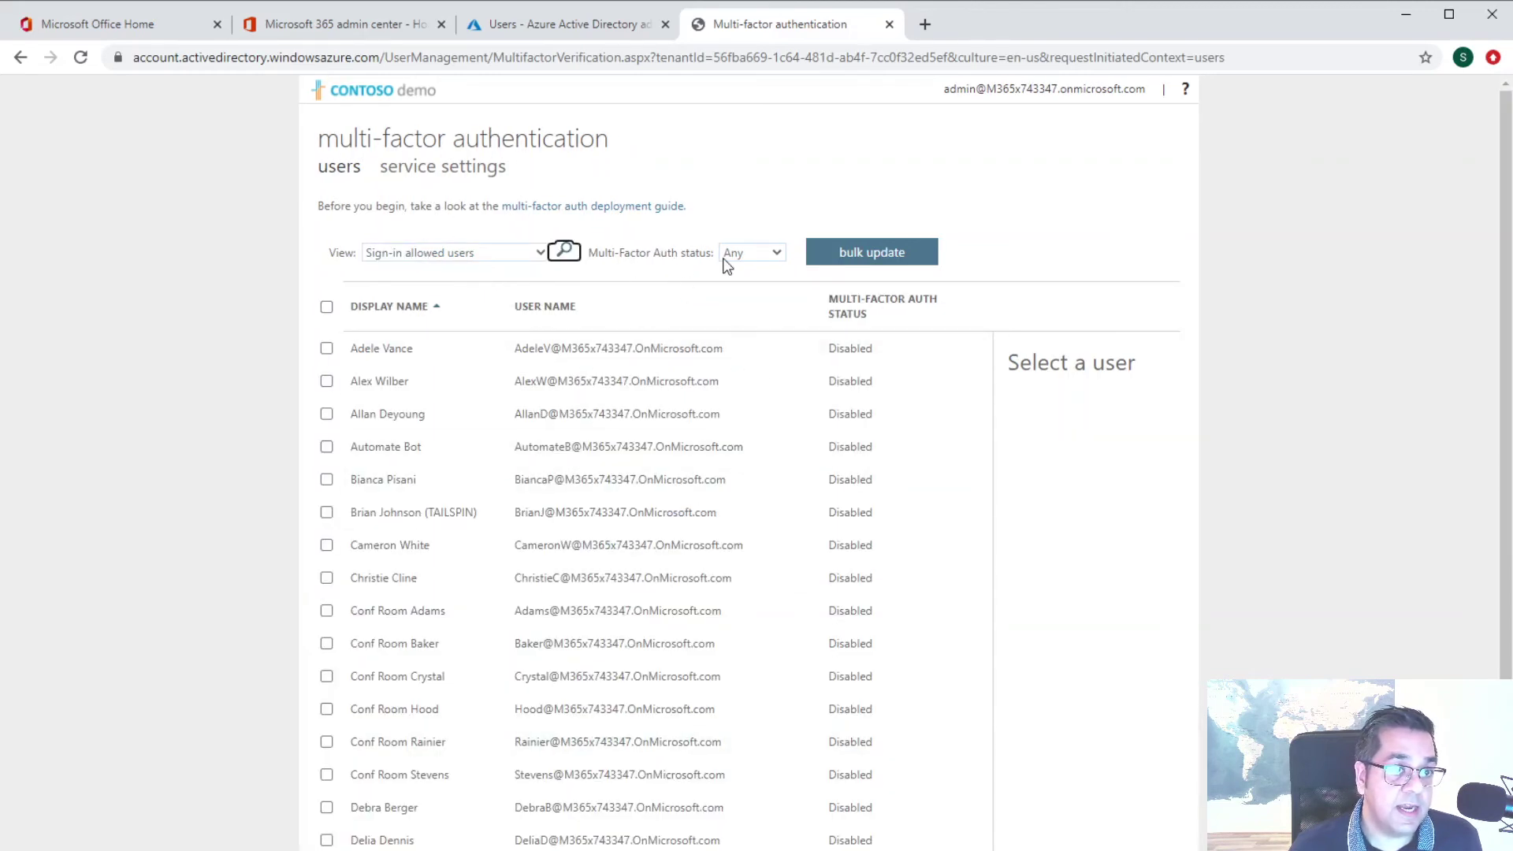
pyautogui.click(771, 258)
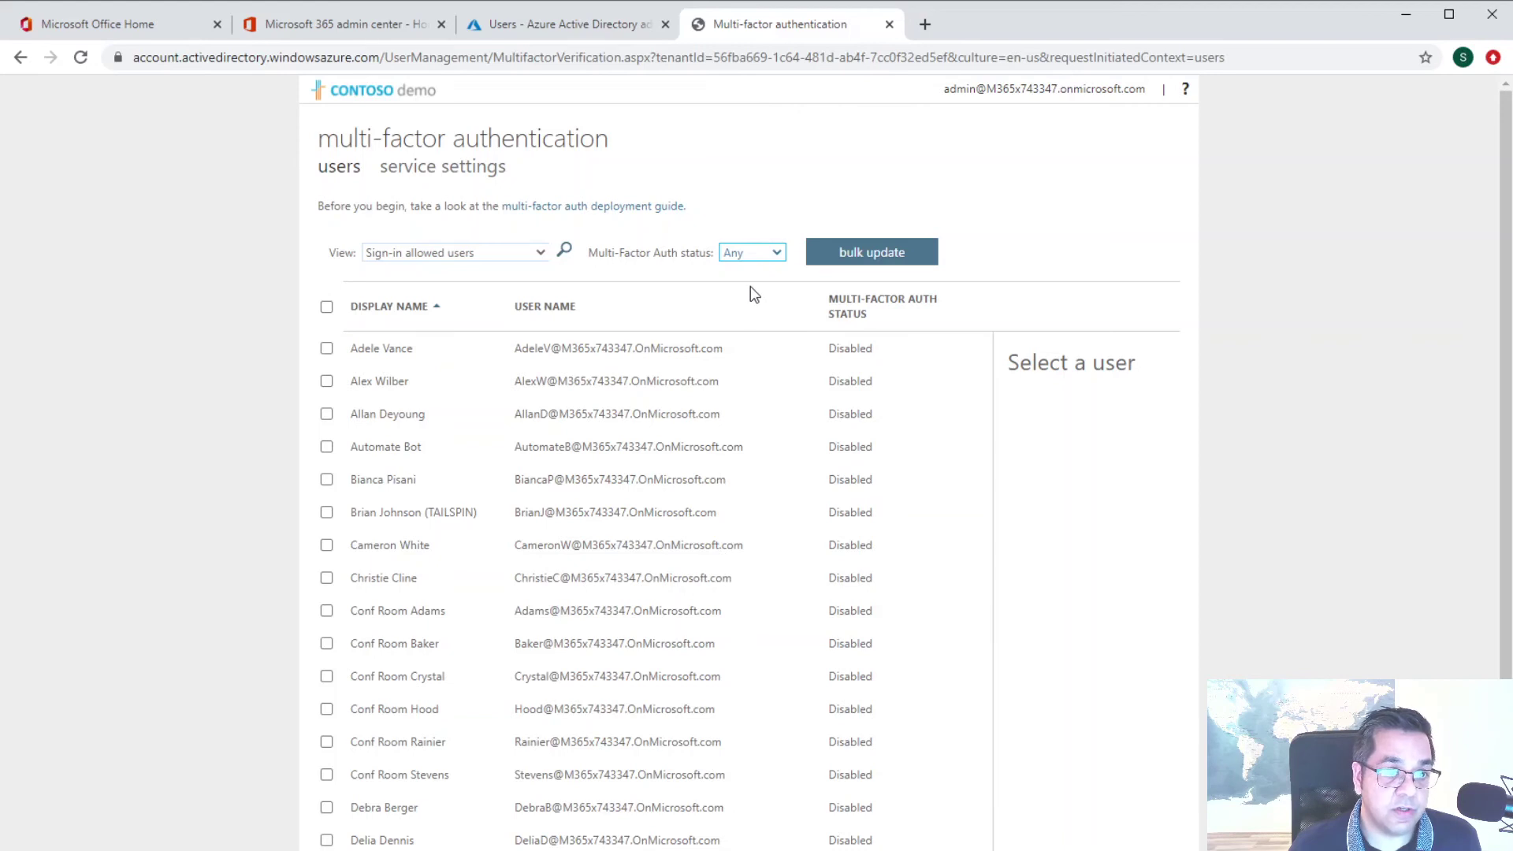
pyautogui.click(750, 287)
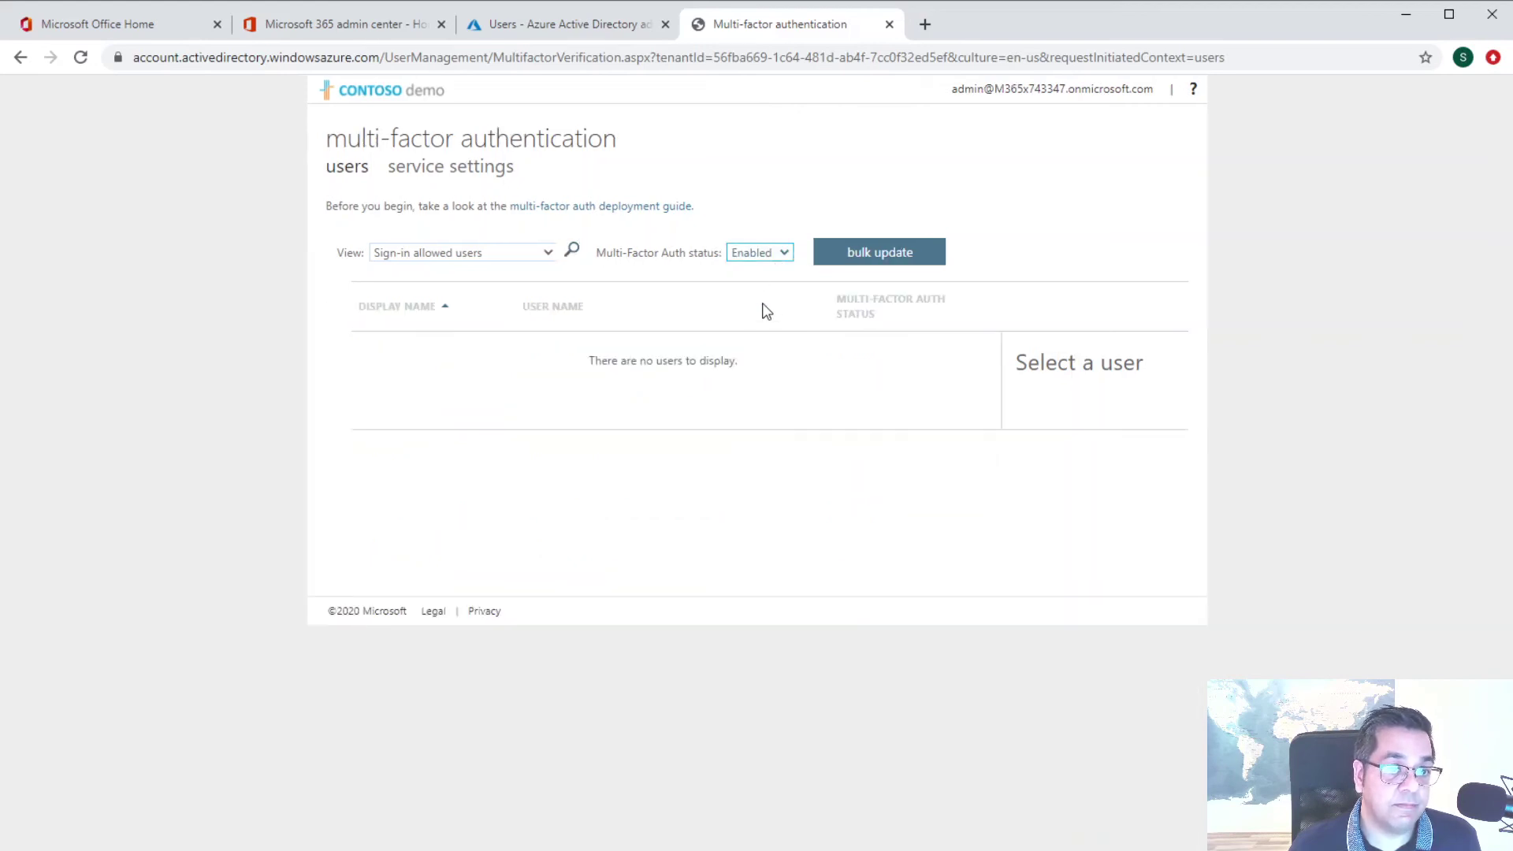
pyautogui.scroll(-1, 787, 256)
pyautogui.click(756, 273)
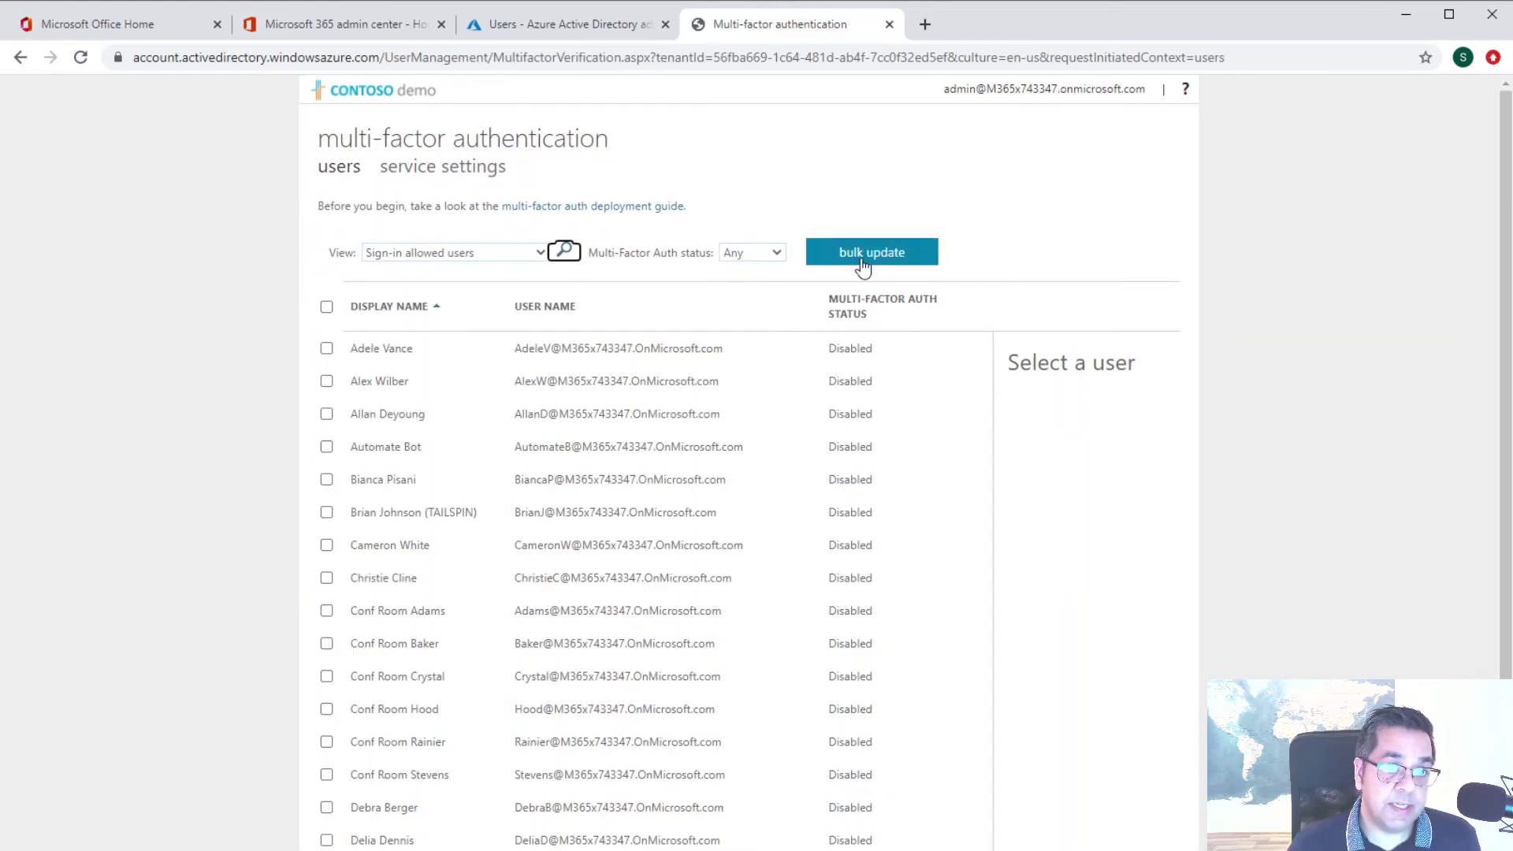
# Dismiss the bulk-update CSV prompt and go to the MFA service settings
pyautogui.click(863, 265)
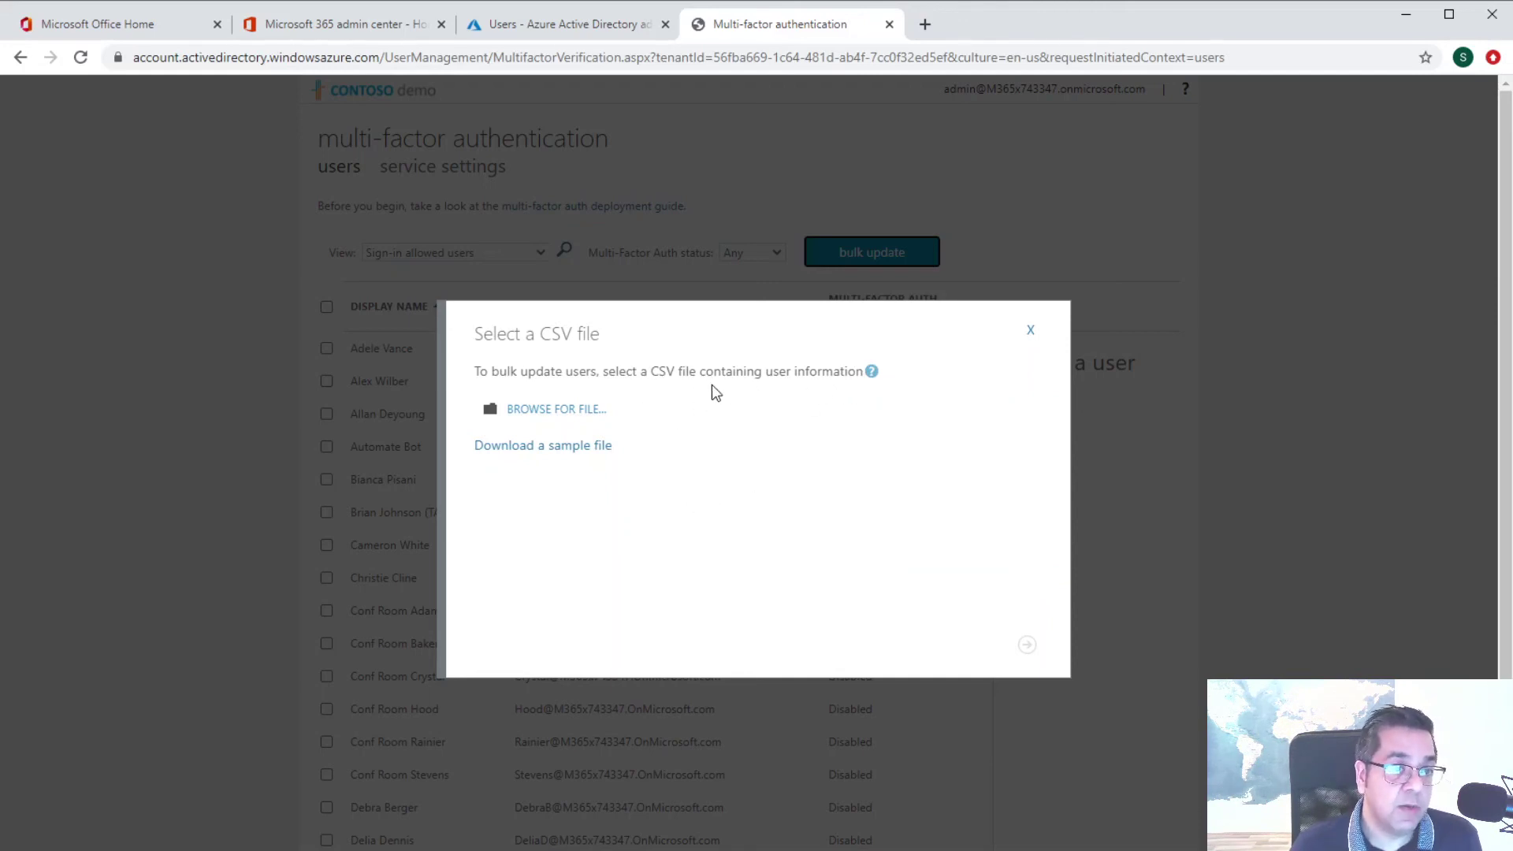
pyautogui.click(1032, 334)
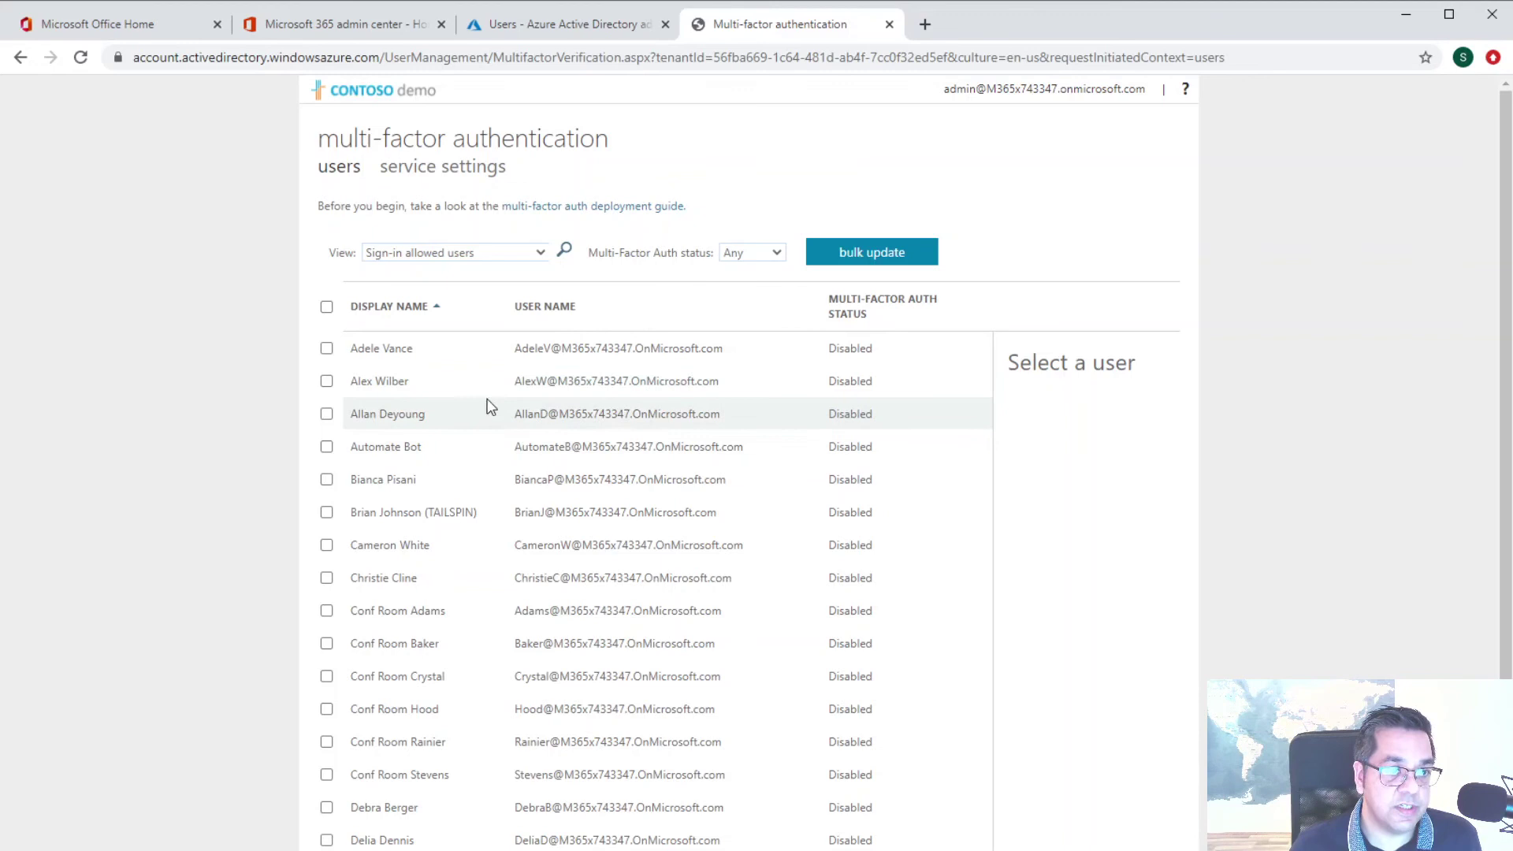
pyautogui.click(407, 171)
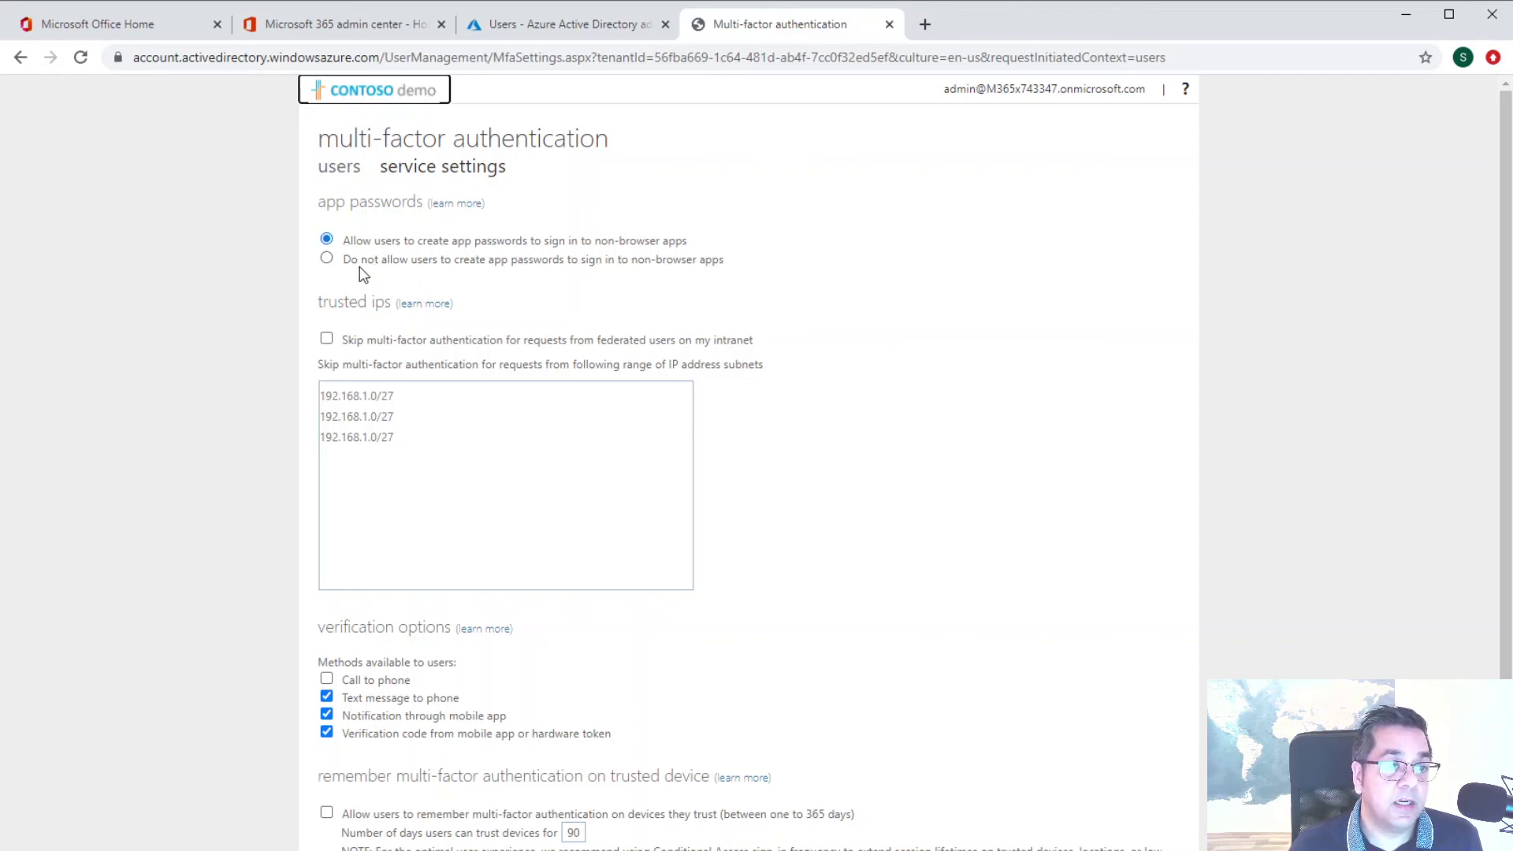
# Enable the federated-users bypass and enter 10.10.10.1/24 as a trusted IP subnet
pyautogui.click(326, 260)
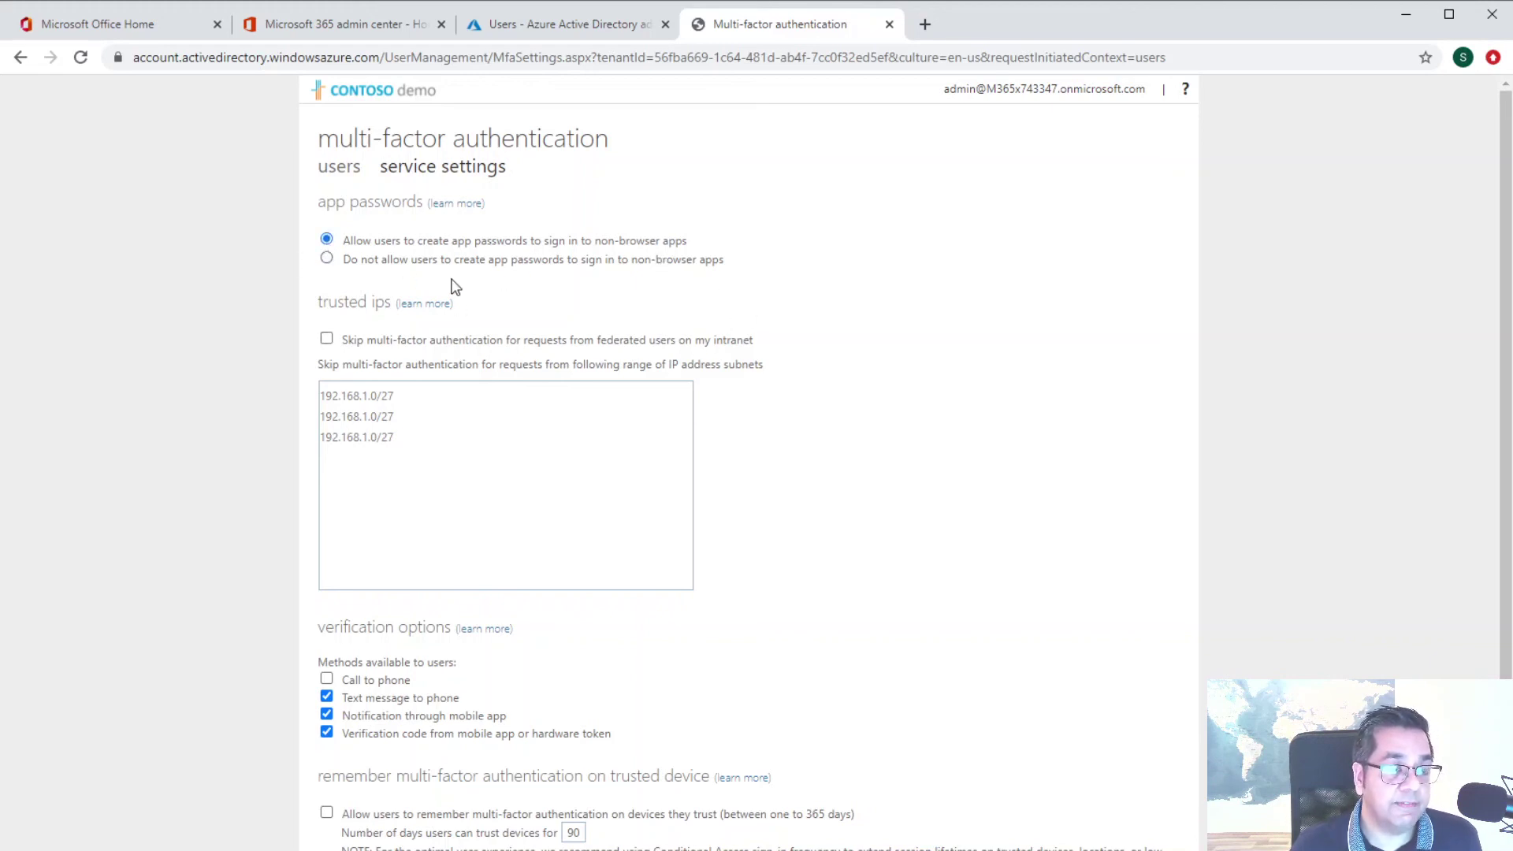
pyautogui.scroll(-1, 447, 293)
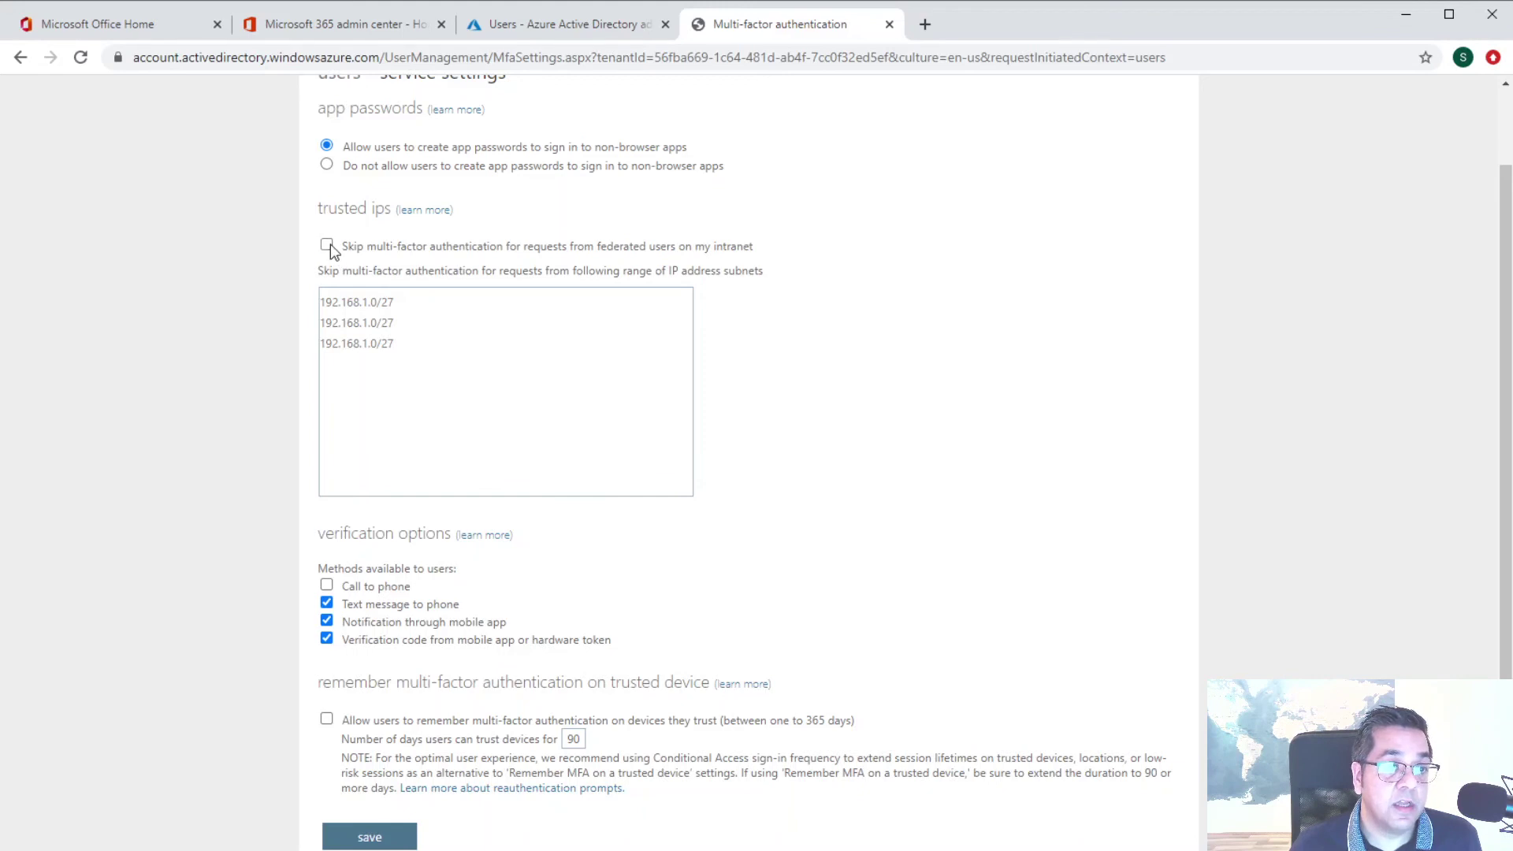
pyautogui.click(398, 344)
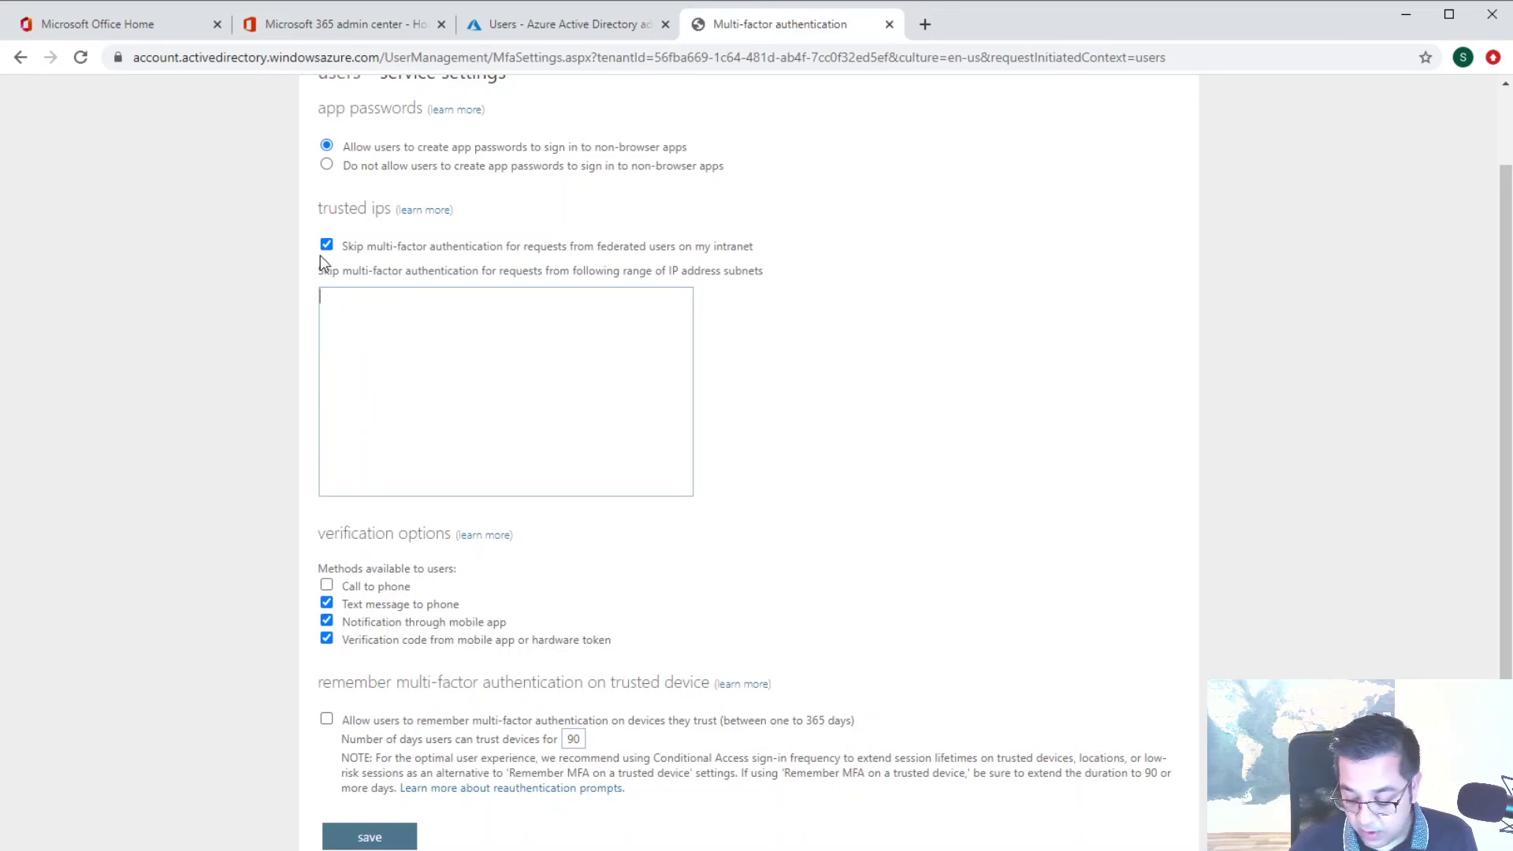
pyautogui.write('10.10.10.')
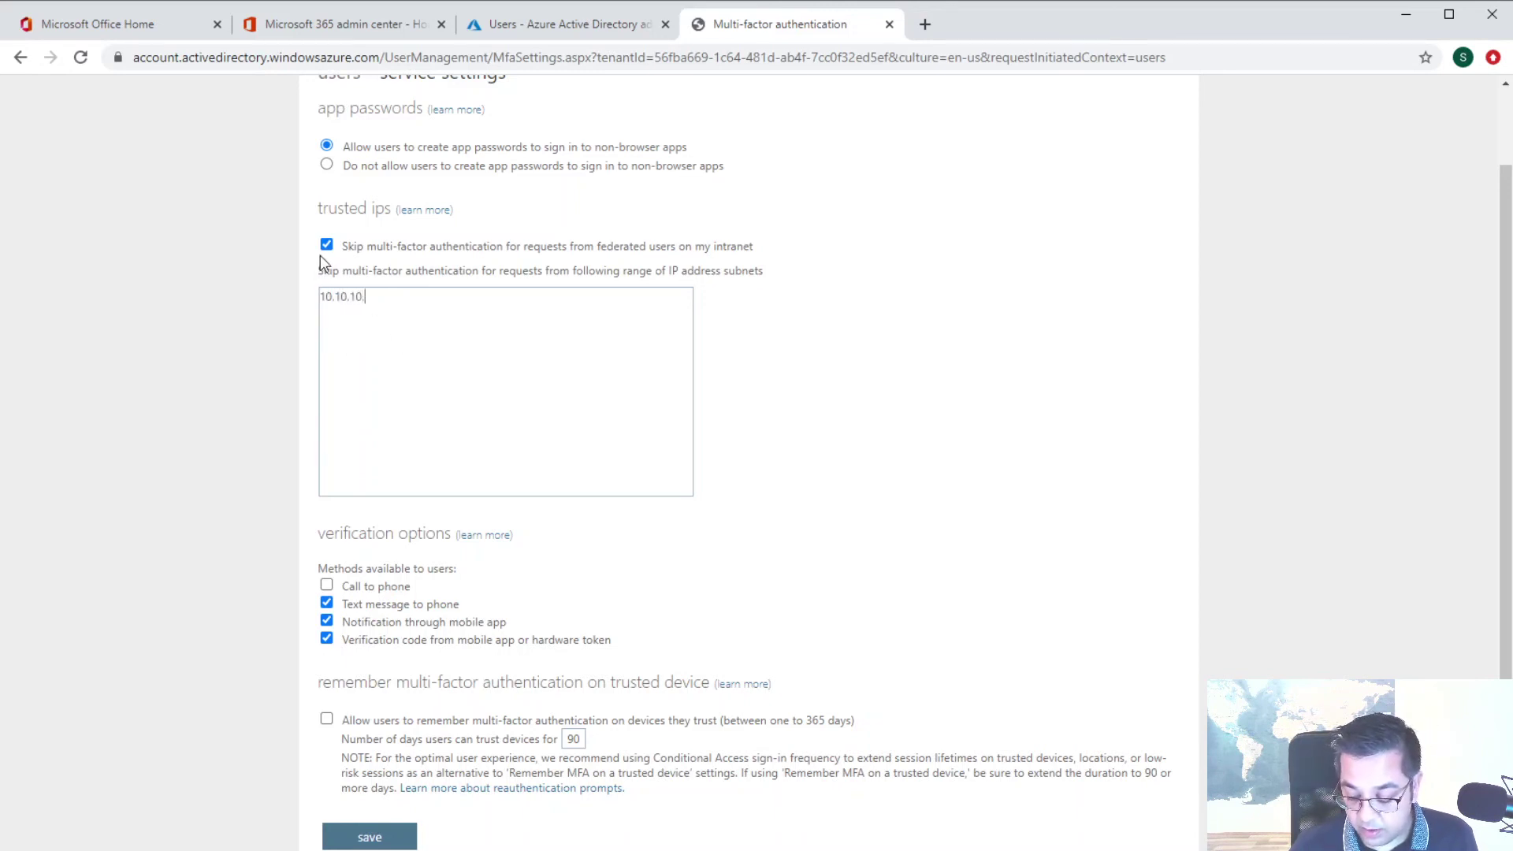
pyautogui.write('1/24')
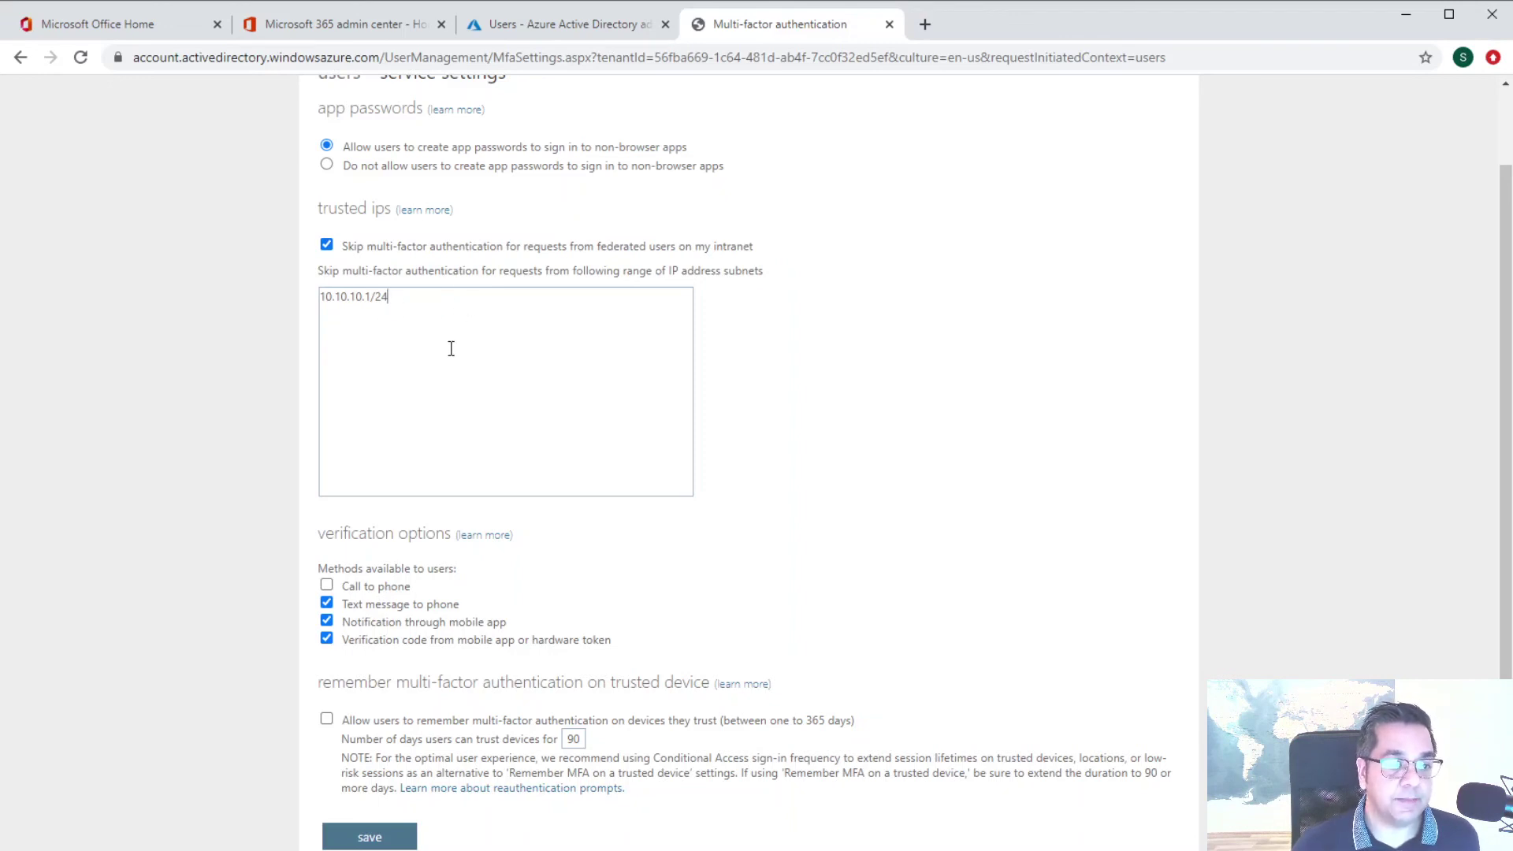
pyautogui.scroll(-1, 449, 344)
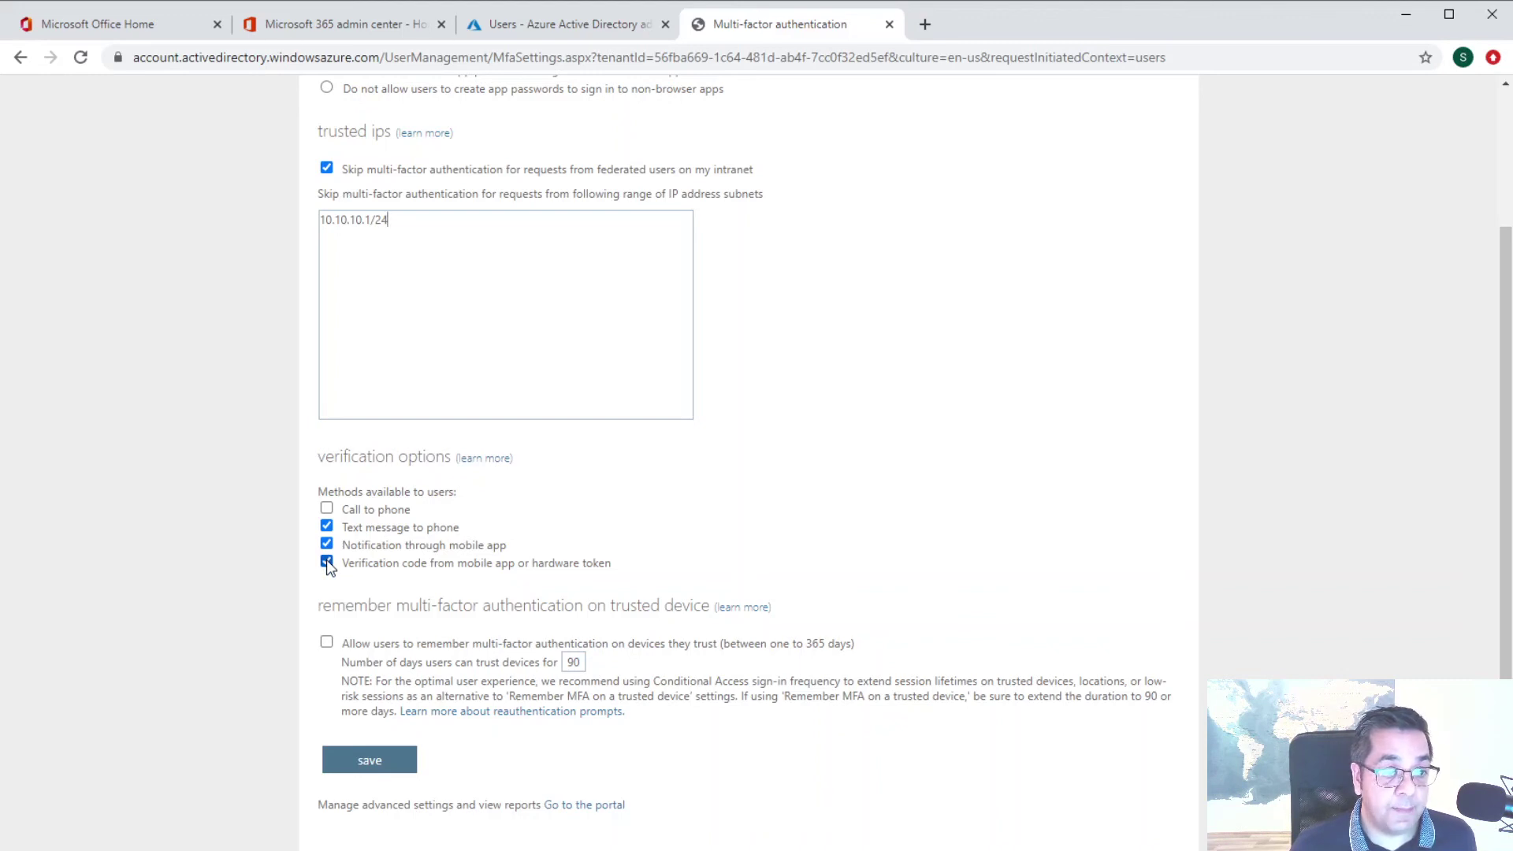
# Turn off text message and verification code methods, and remember trusted devices for 7 days
pyautogui.click(326, 561)
pyautogui.click(326, 525)
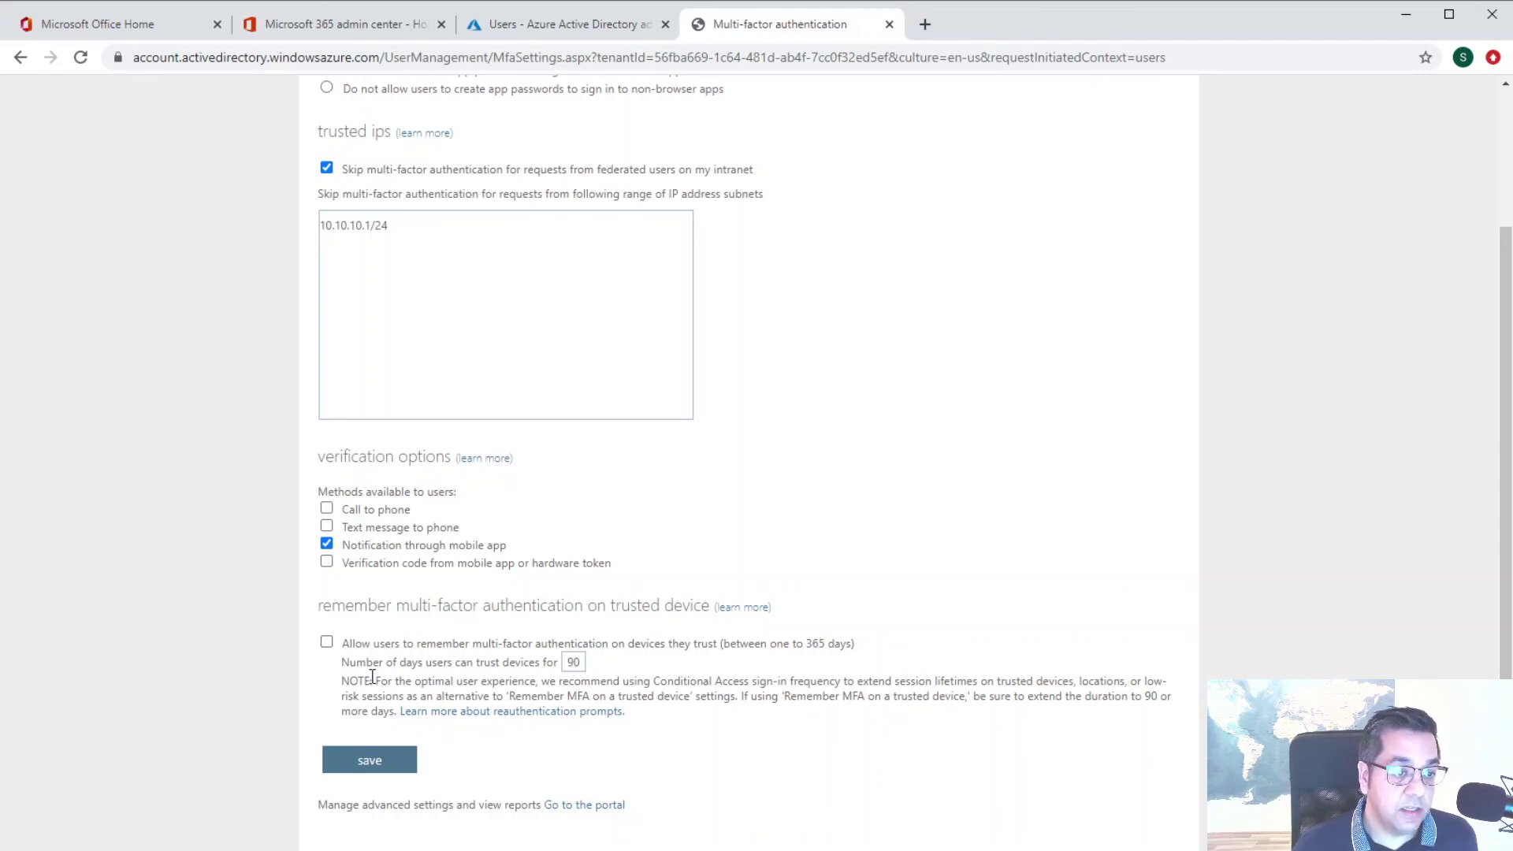
pyautogui.click(327, 642)
pyautogui.moveTo(564, 662); pyautogui.dragTo(634, 670)
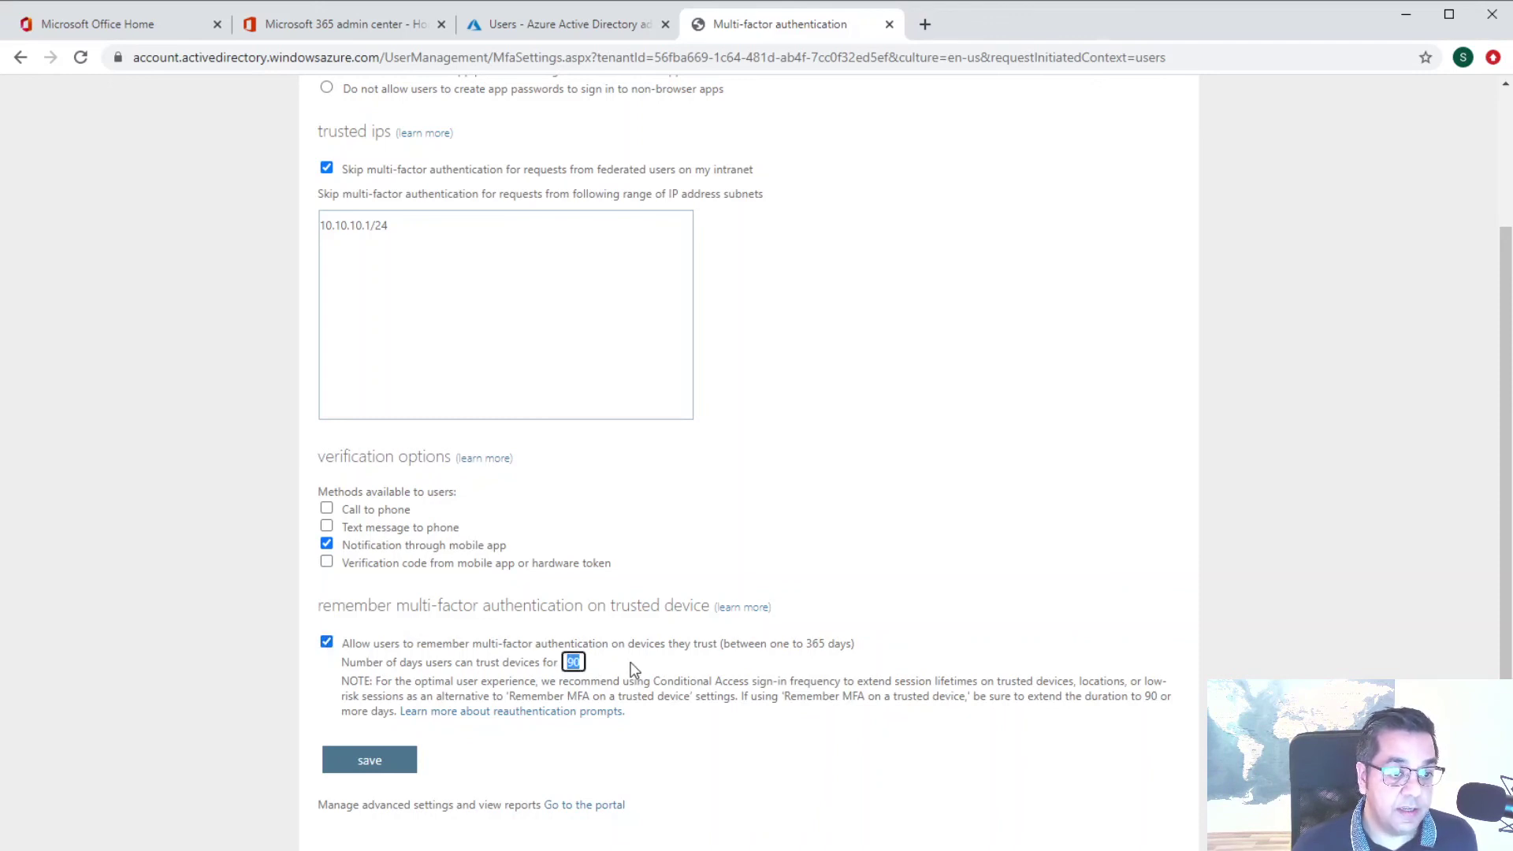
pyautogui.write('7')
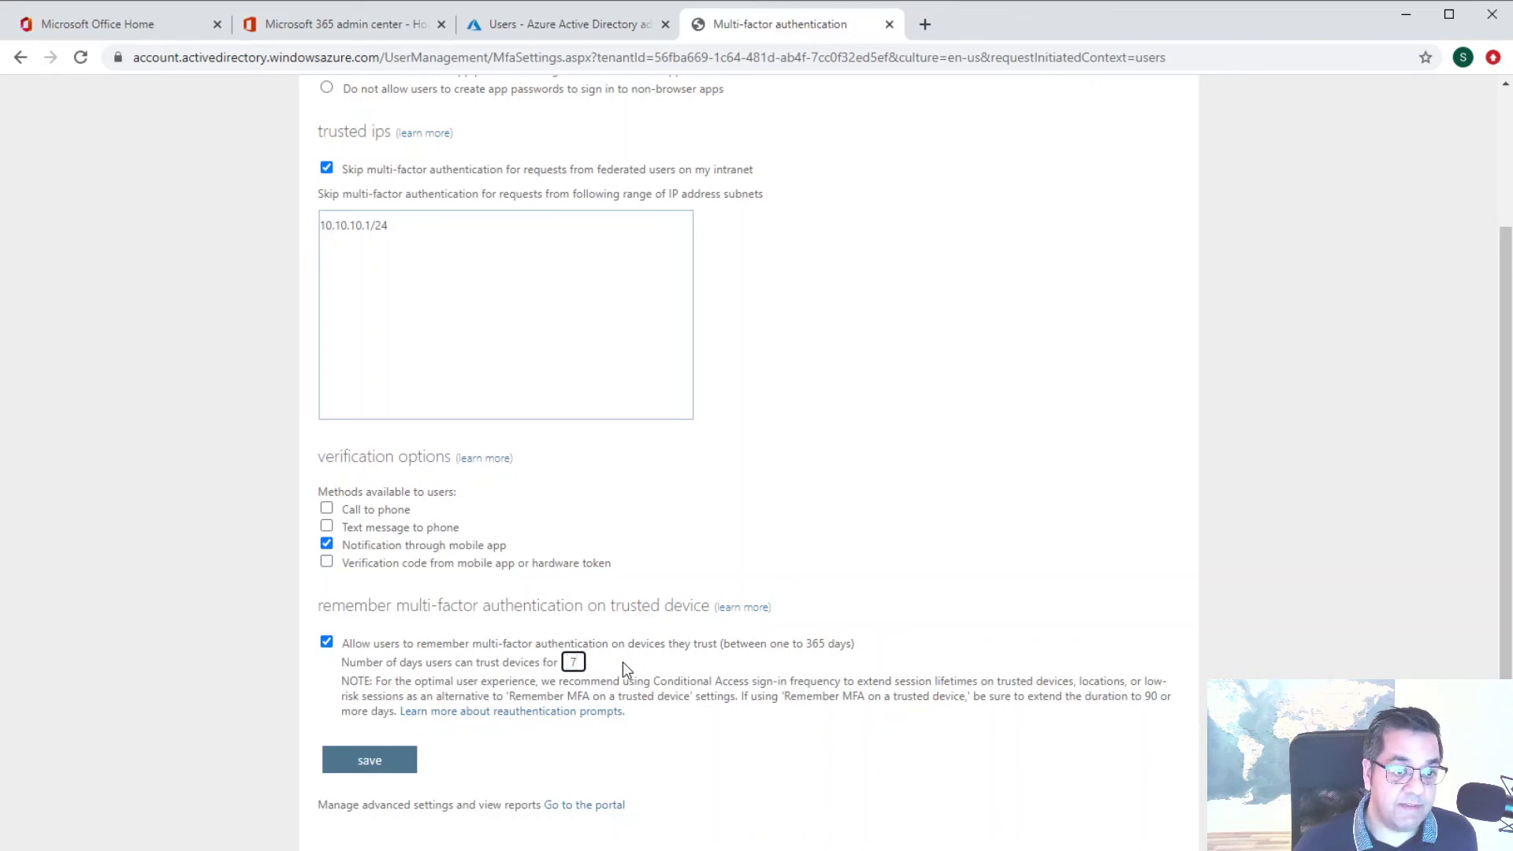